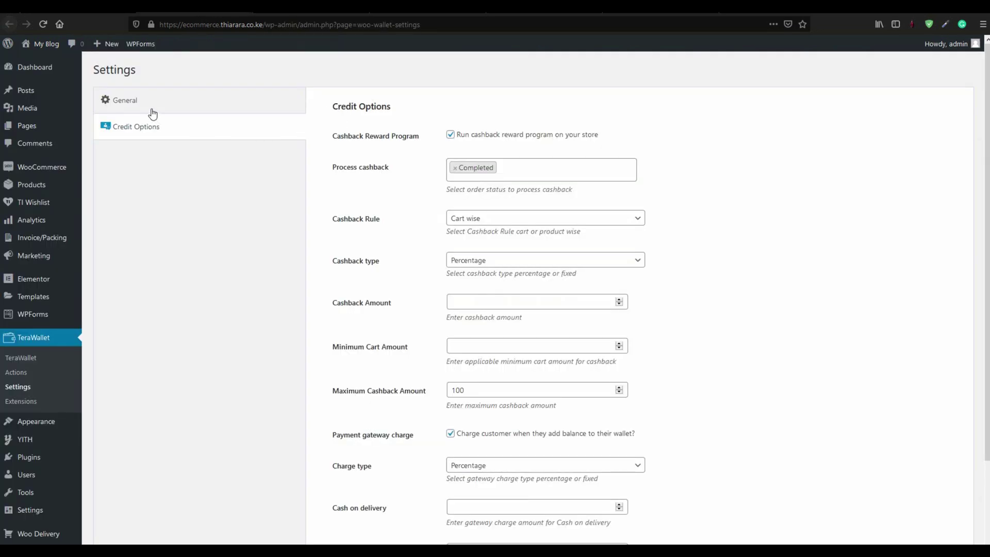
Examine the wallet plugin's General and Credit Options settings.
left_click(146, 105)
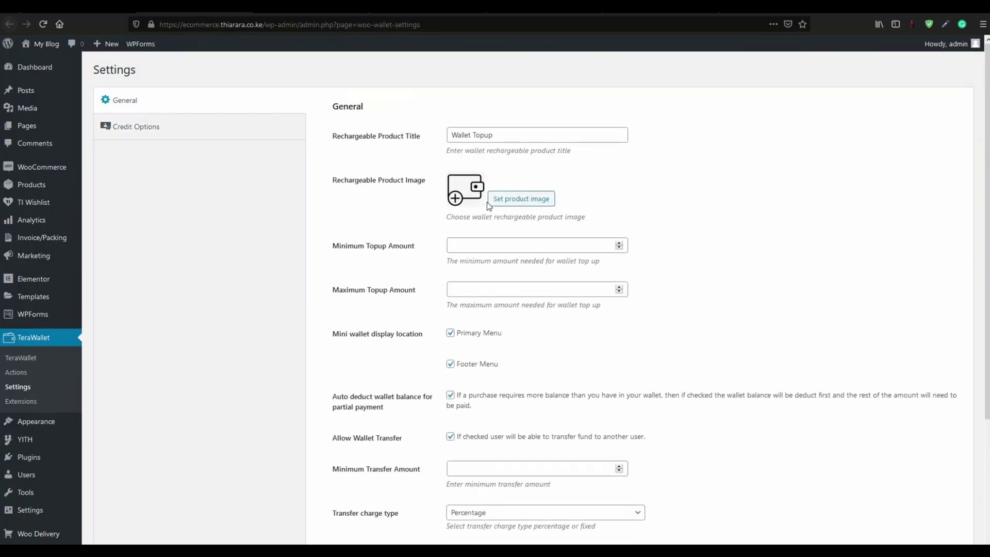
scroll(479, 223, "down", 2)
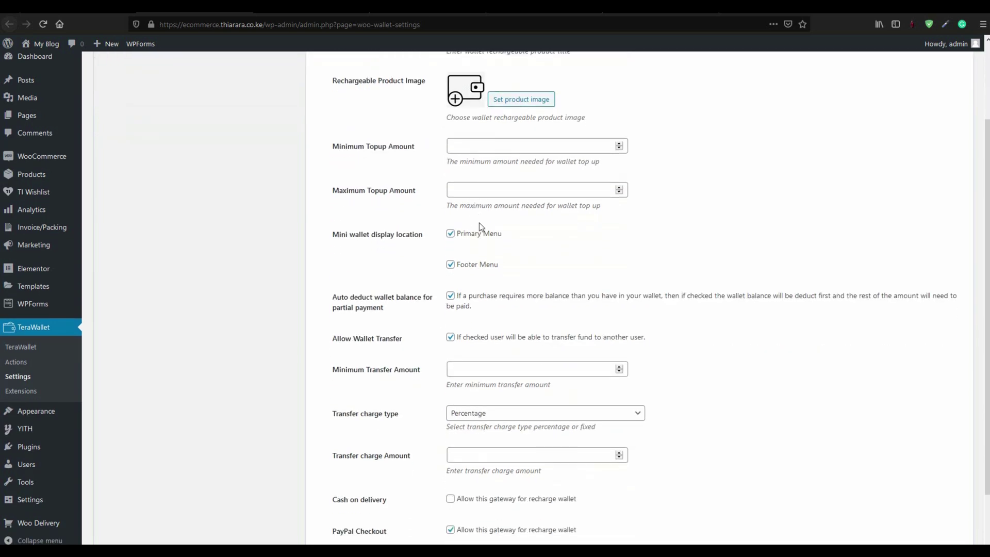
scroll(478, 223, "up", 2)
left_click(147, 137)
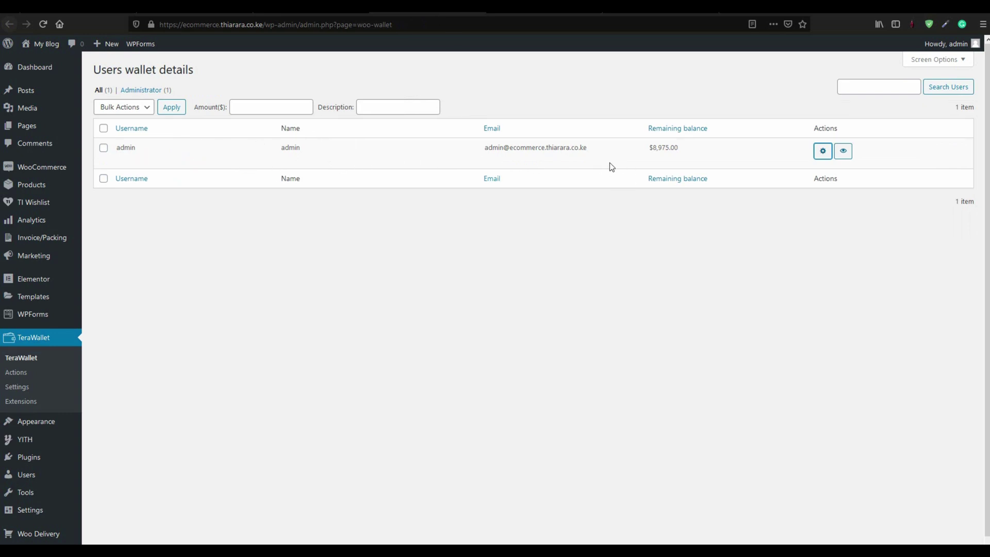
Open the balance adjustment form for the admin user's wallet and look at the available payment types.
left_click(823, 150)
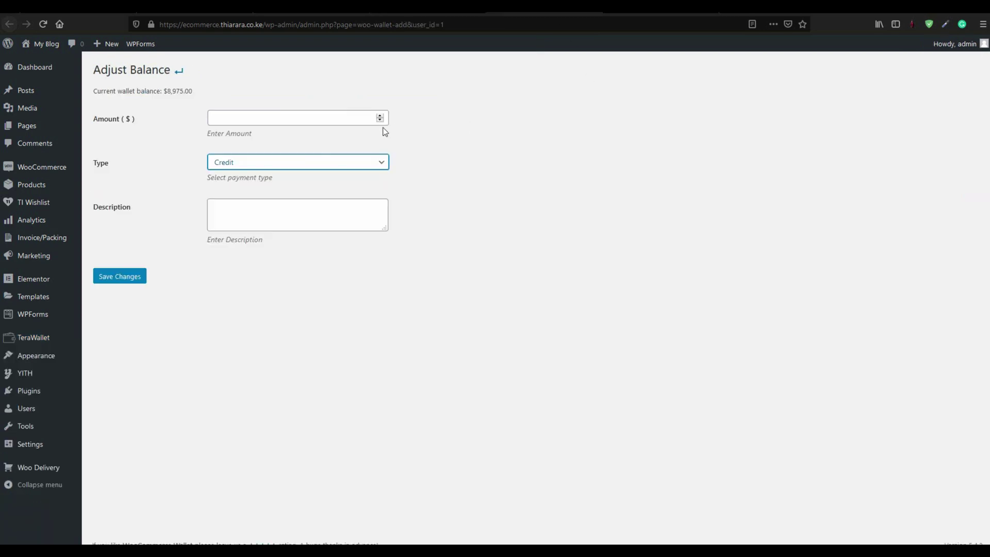
left_click(326, 164)
left_click(301, 192)
Examine the topup, transfer, transactions and referrals sections of My Wallet on the storefront's account page.
left_click(661, 15)
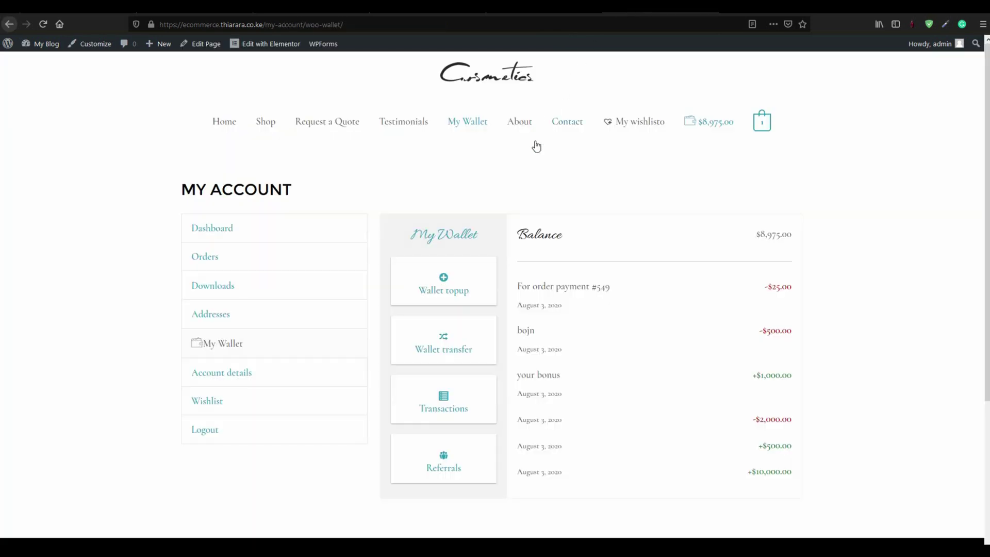
left_click(454, 298)
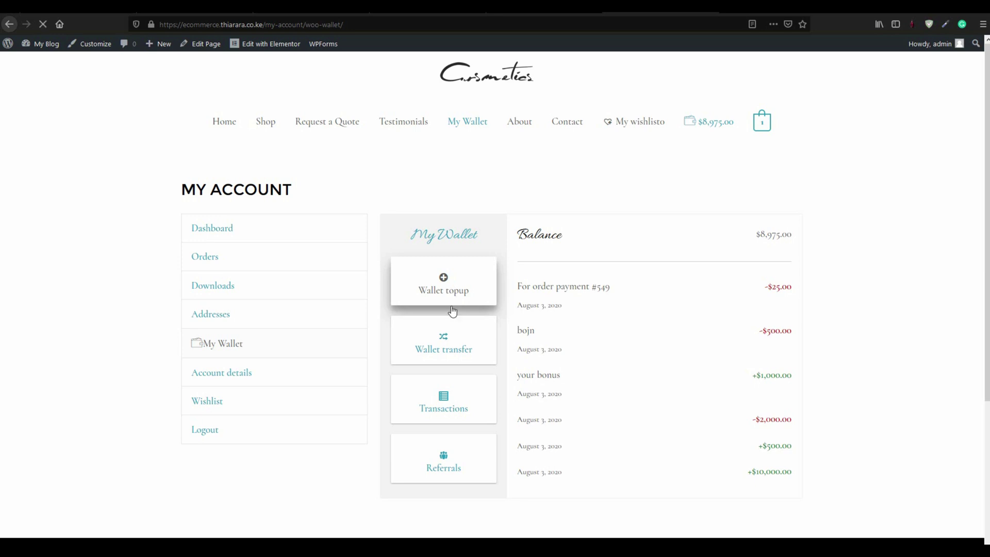
left_click(447, 348)
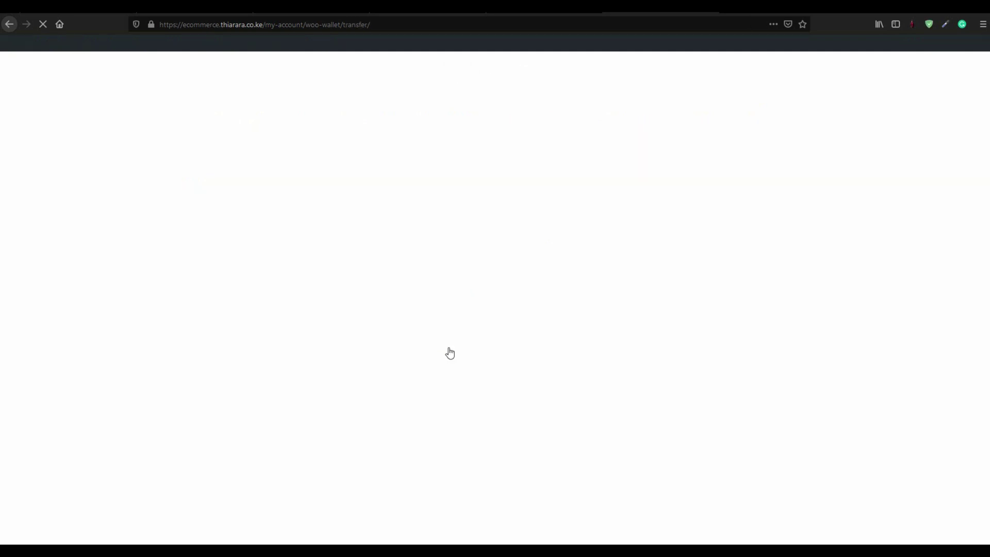
left_click(458, 403)
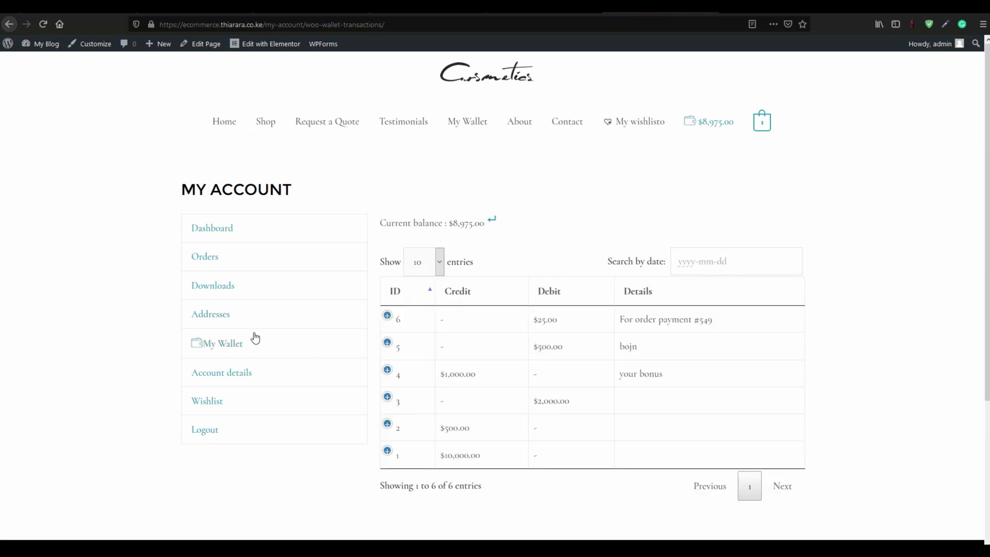
left_click(240, 345)
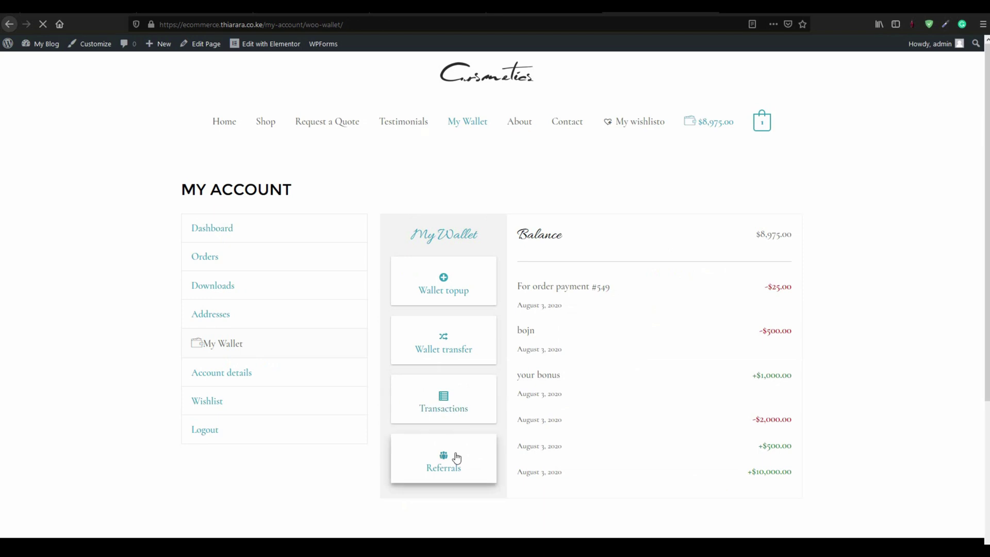
left_click(453, 462)
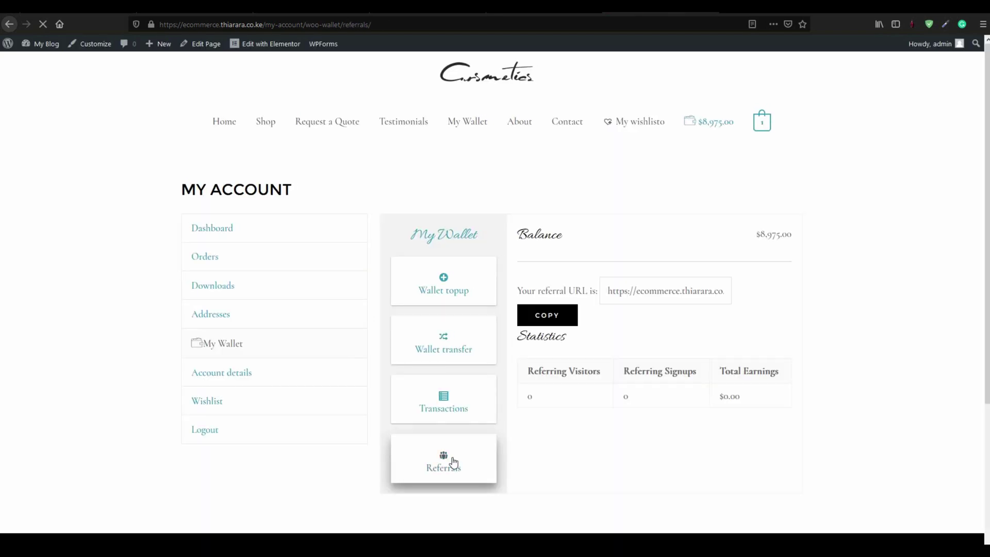
left_click_drag(548, 394, 515, 389)
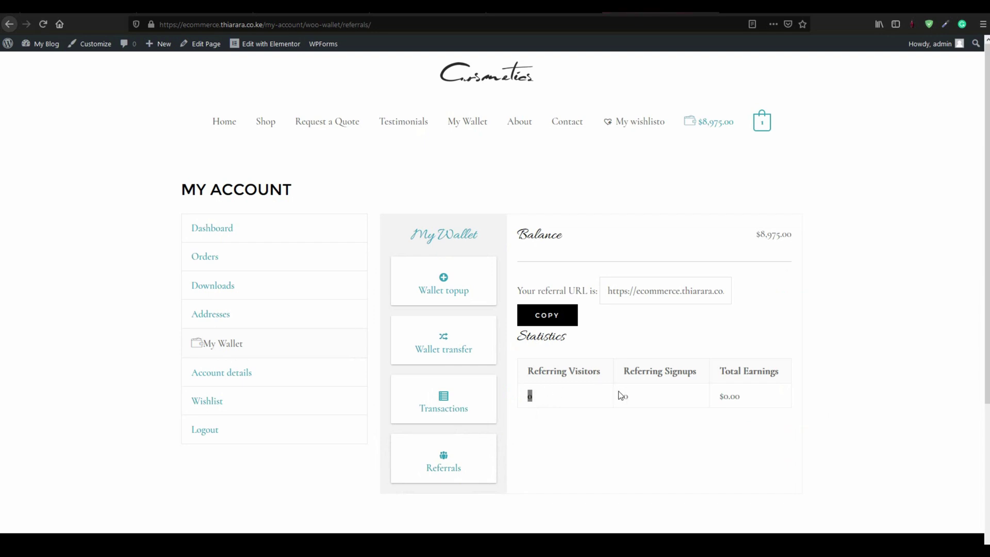
left_click_drag(640, 402, 614, 397)
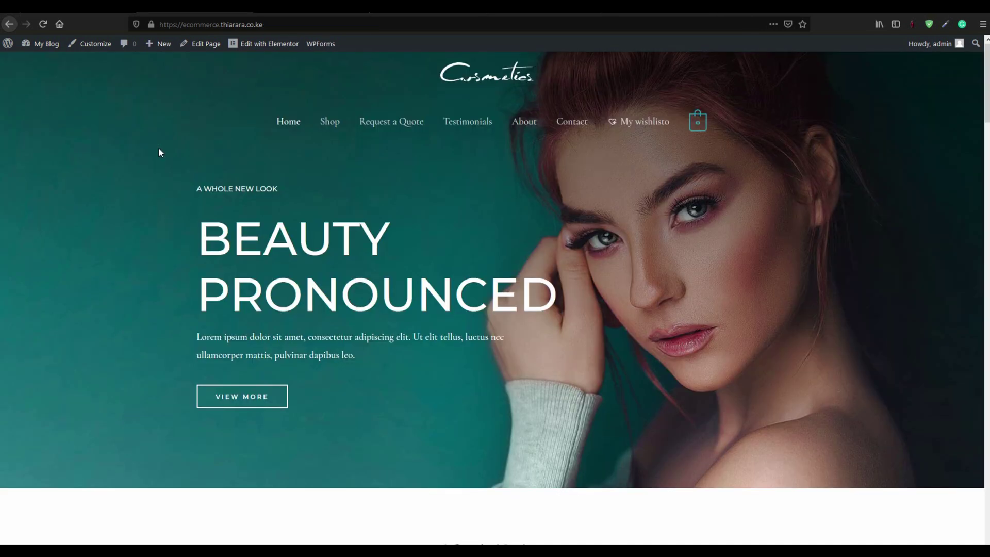
Go to the site's admin dashboard and search the new plugins for "terawallet".
left_click(47, 44)
mouse_move(38, 413)
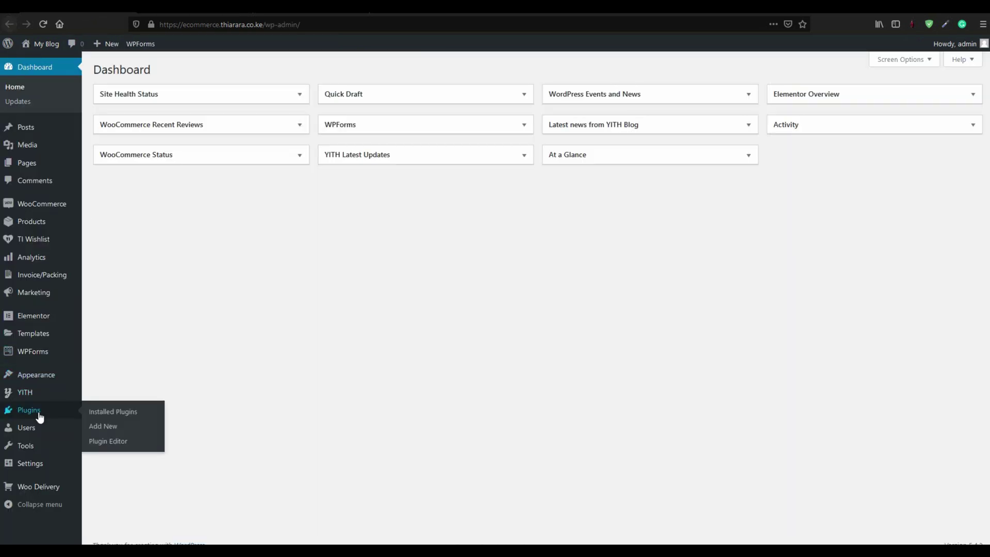
left_click(110, 429)
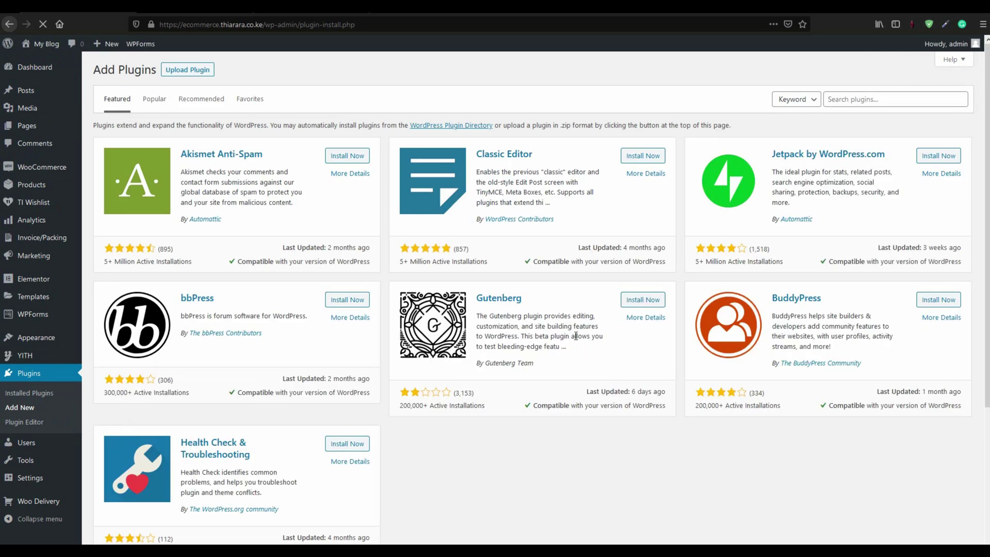
left_click(842, 102)
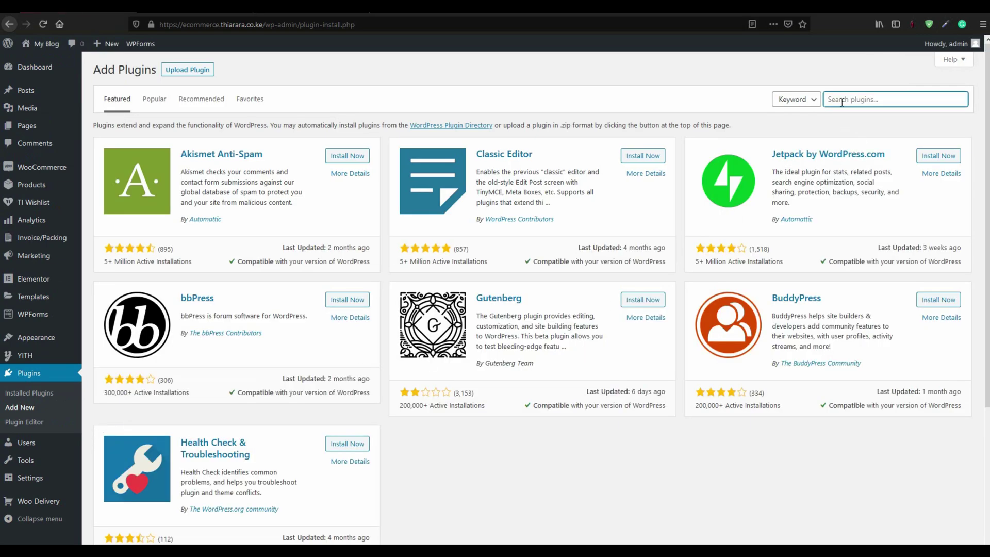
type("terawallet")
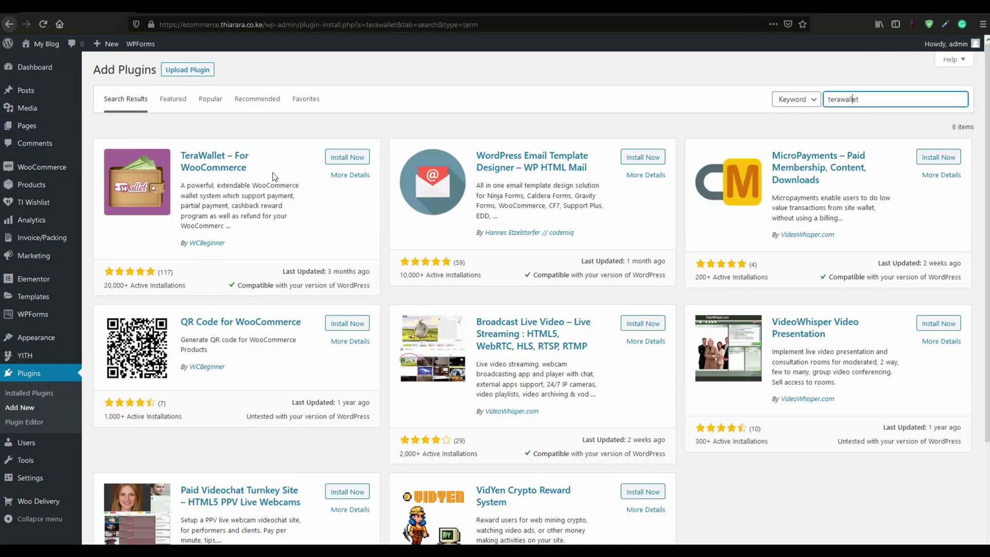
Check the author, installation count and update date of TeraWallet – For WooCommerce, and install and activate the plugin.
triple_click(207, 243)
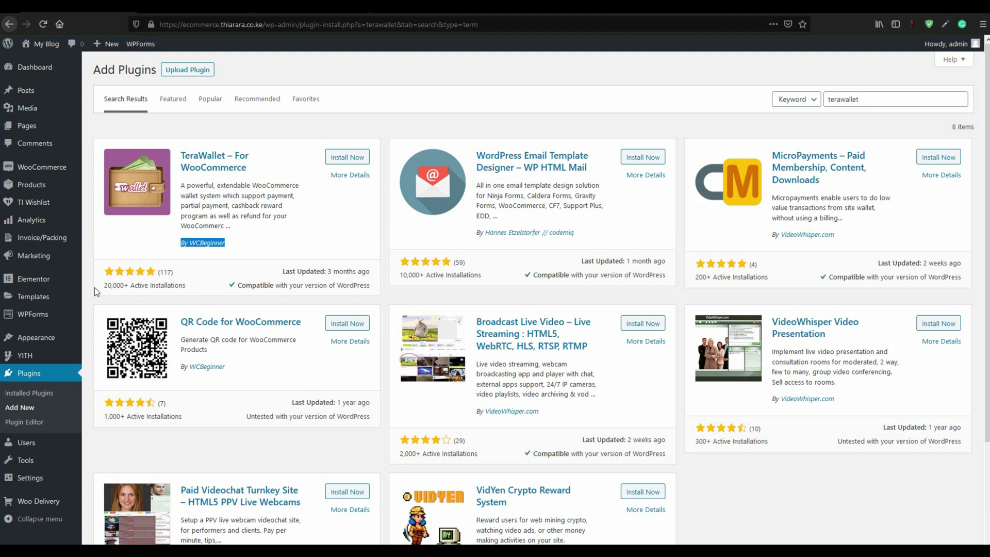
left_click_drag(102, 289, 191, 290)
left_click(190, 289)
left_click_drag(281, 279, 367, 278)
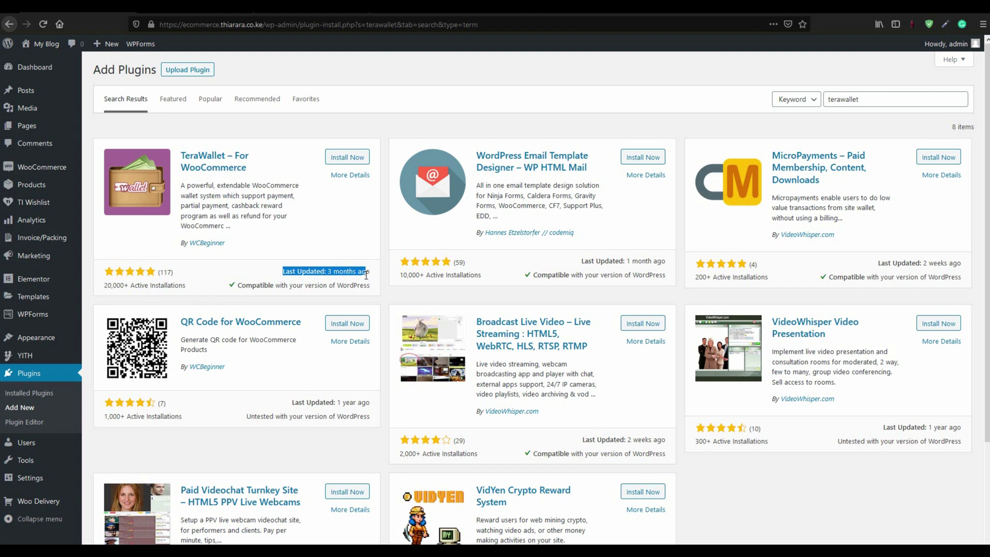
left_click(344, 159)
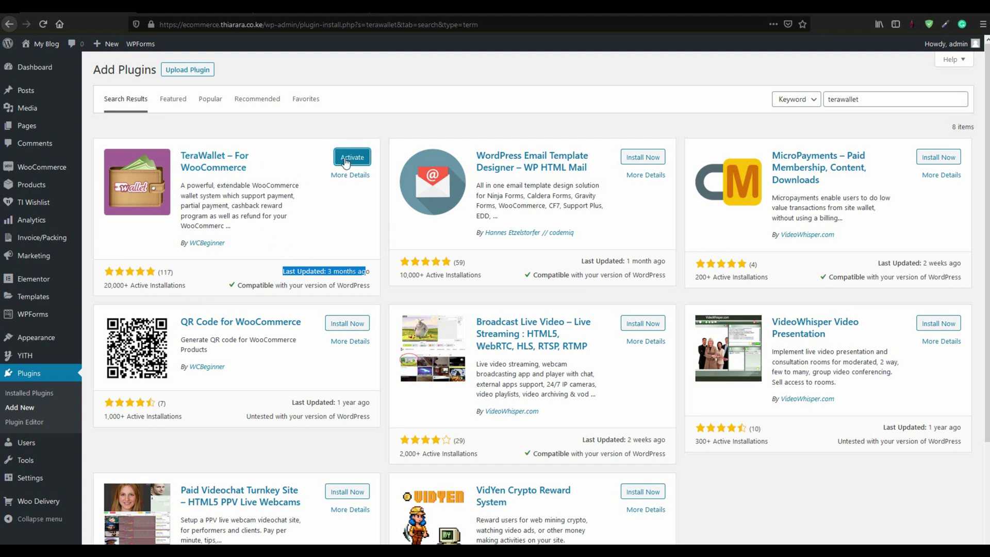
left_click(345, 161)
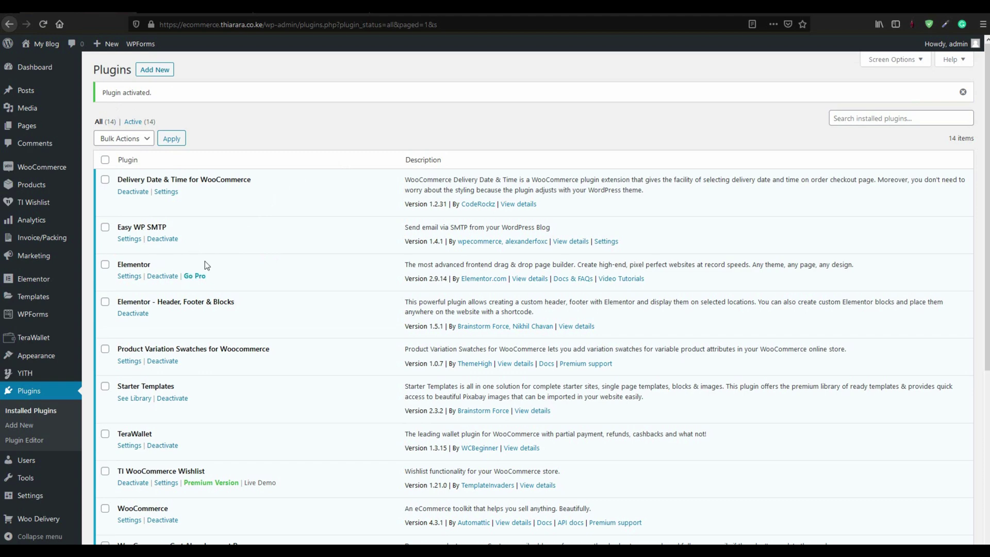
Enable the Wallet payment method in the WooCommerce payment settings.
scroll(201, 274, "down", 4)
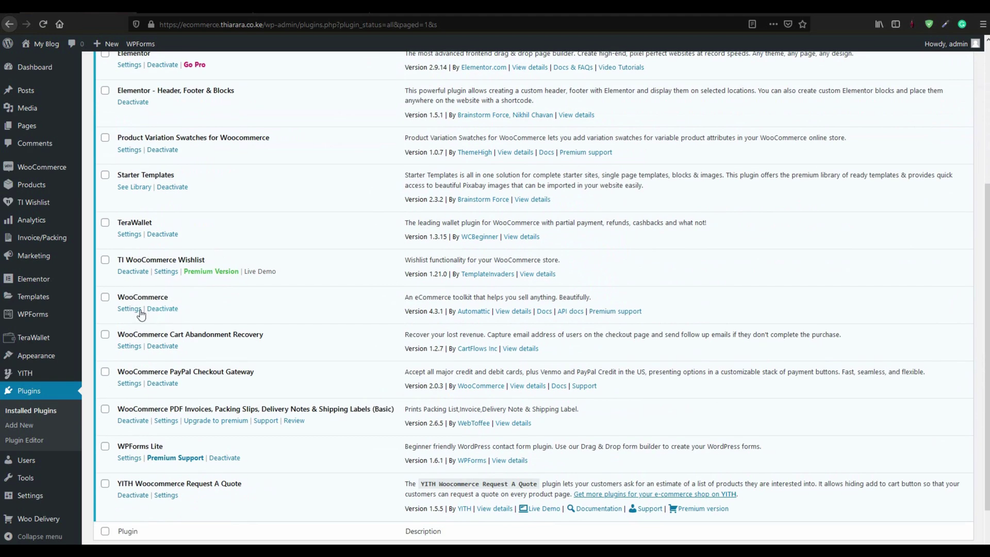
mouse_move(57, 173)
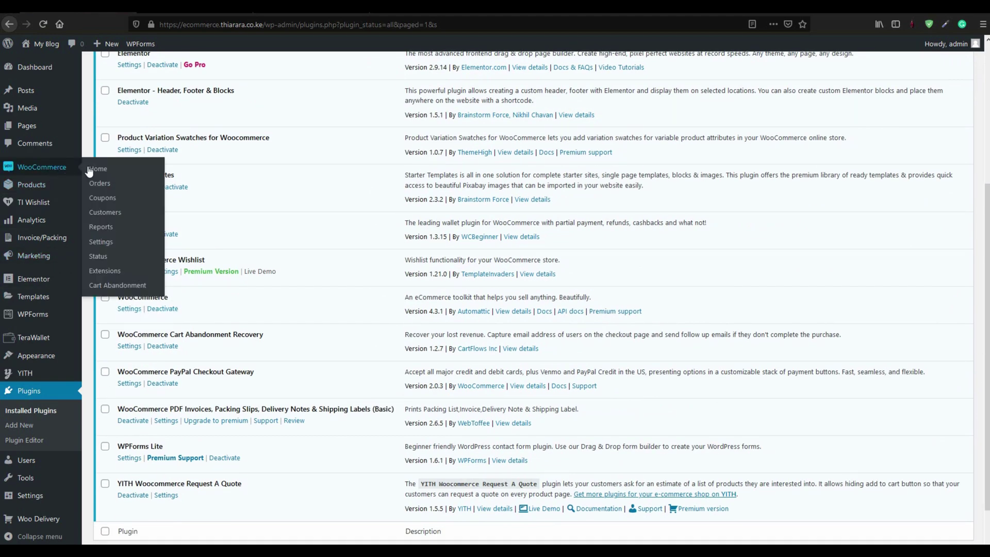
left_click(101, 242)
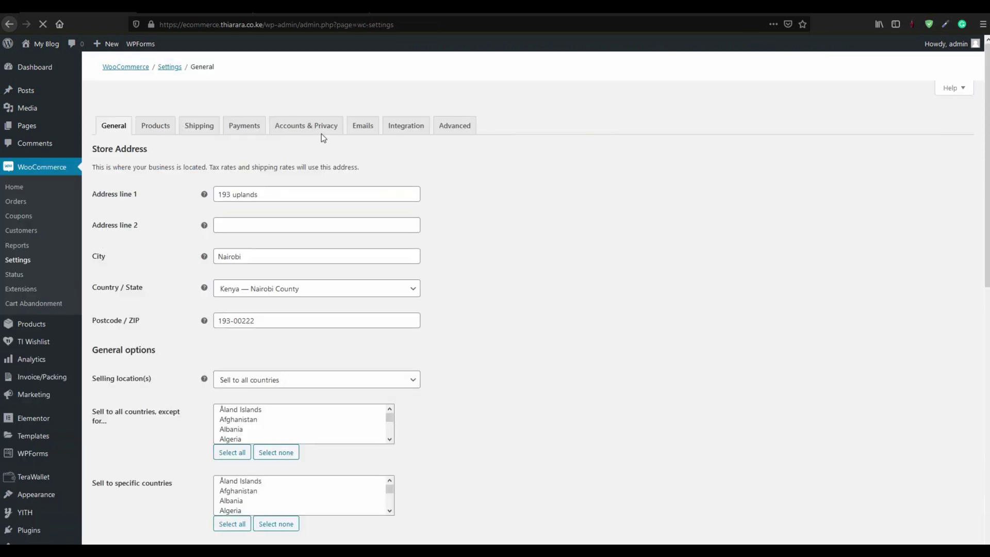
left_click(248, 126)
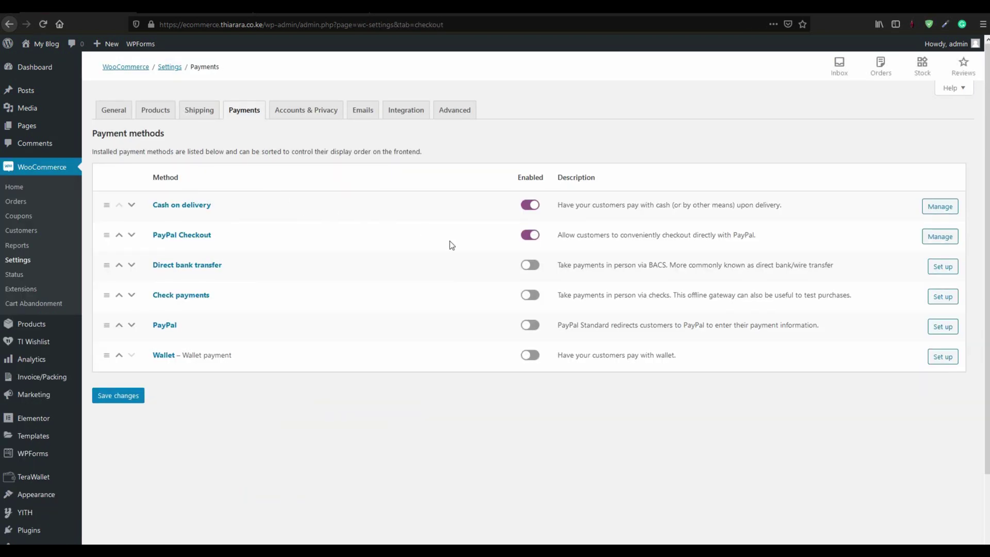
left_click(532, 356)
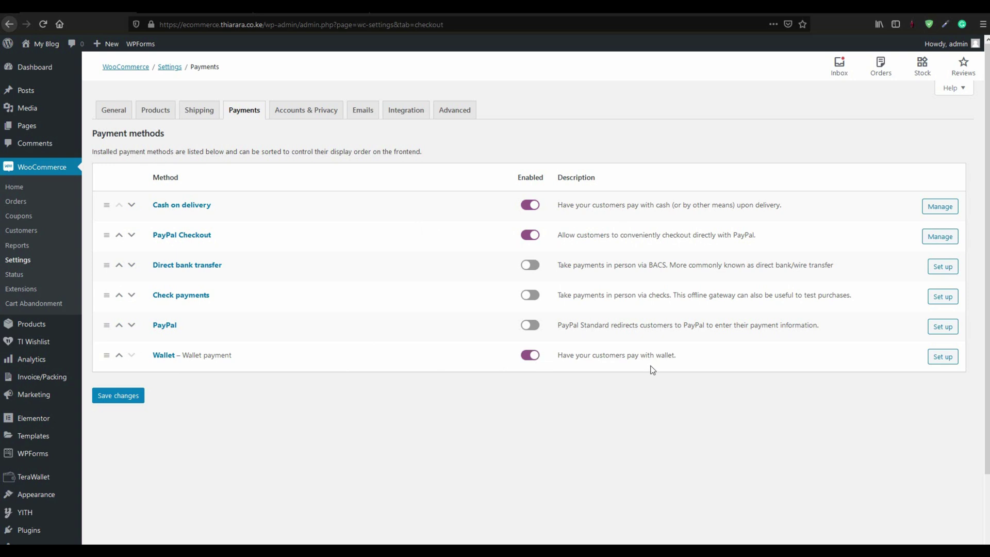
Open the Wallet payment method's setup, review its title "Wallet payment", and save the settings.
left_click(948, 361)
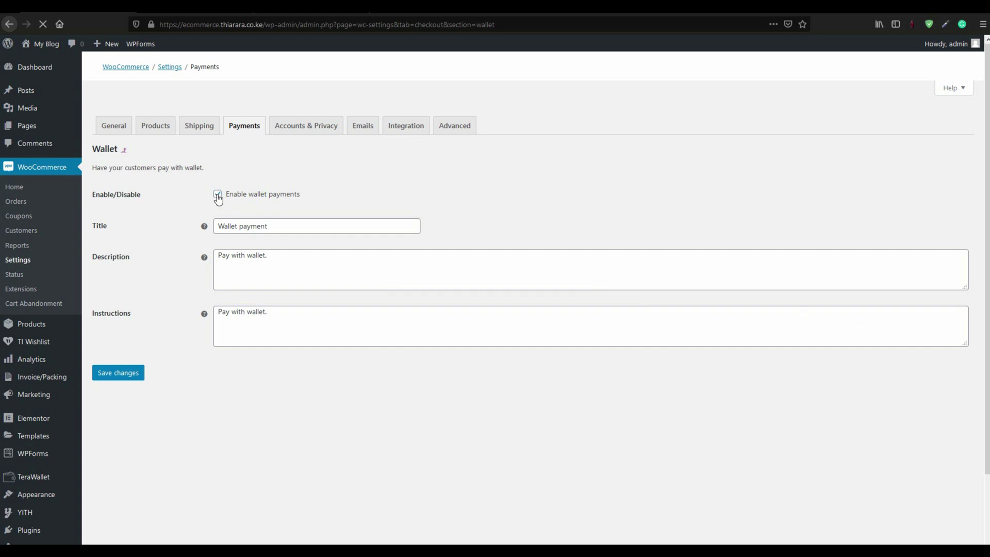
left_click_drag(276, 223, 205, 230)
left_click(267, 226)
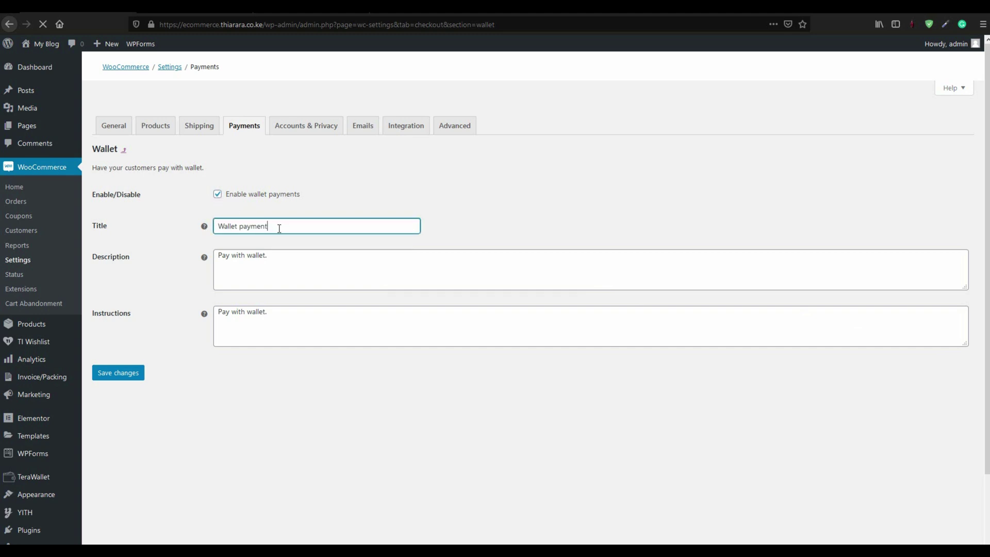
left_click_drag(267, 212, 242, 219)
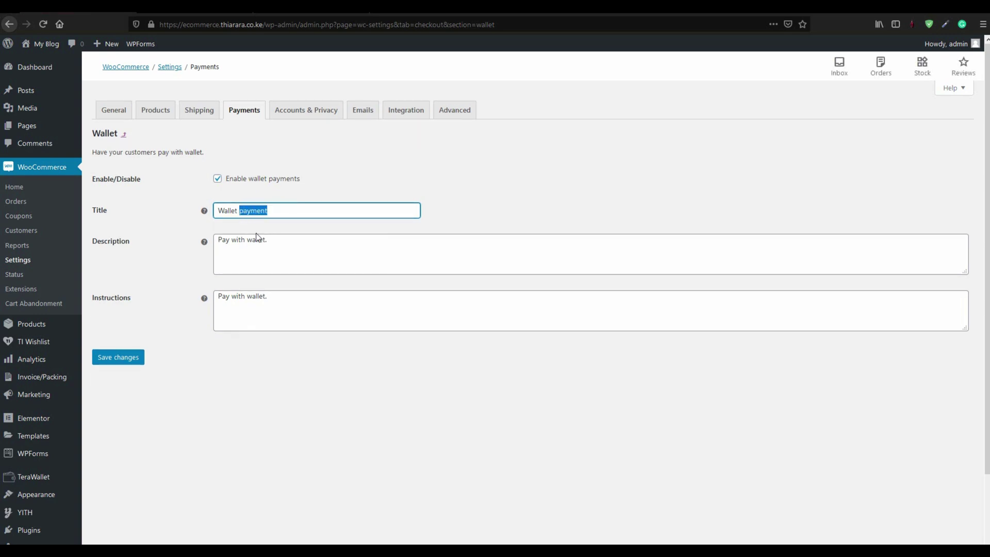
left_click(291, 211)
left_click(120, 365)
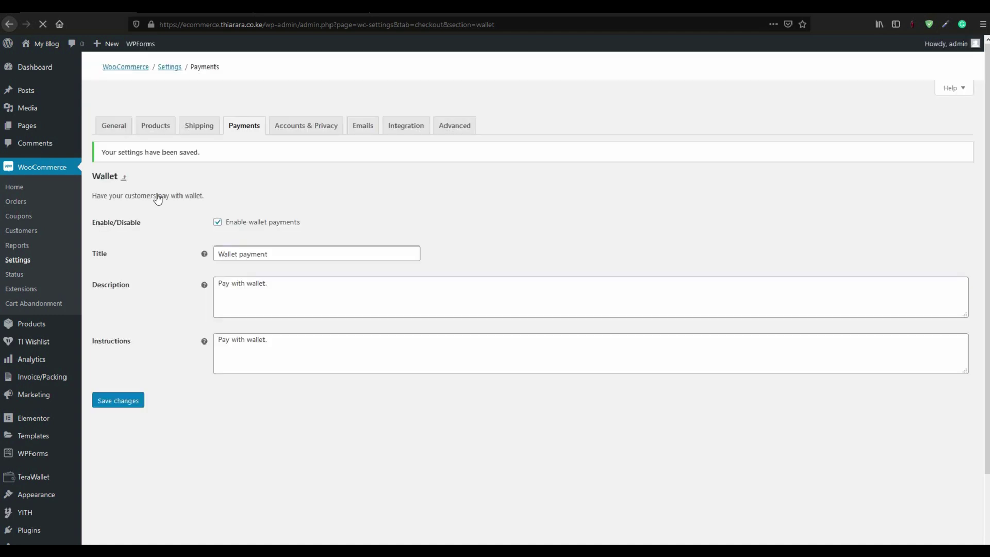
Return to the payment methods list, move Wallet to the first position, and save the changes.
left_click(124, 179)
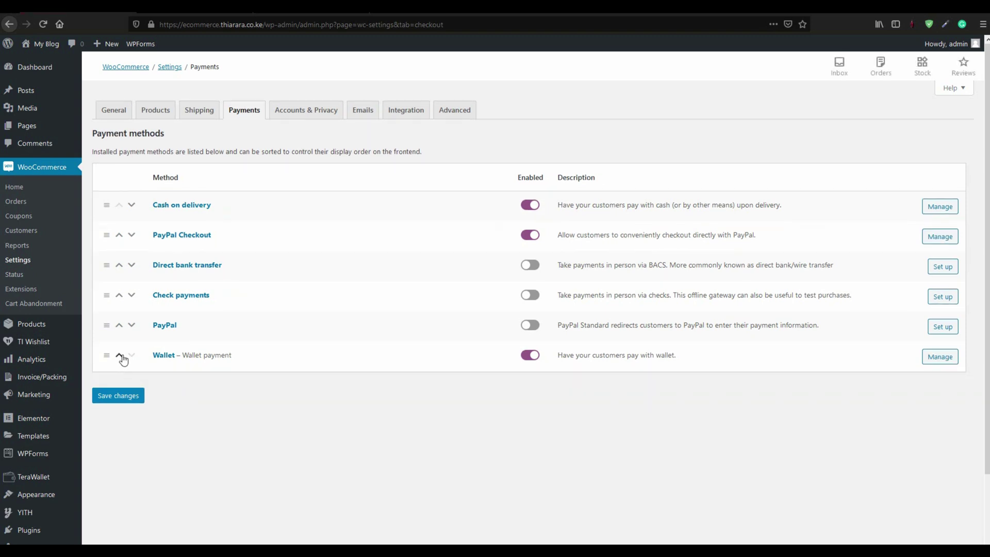
left_click(119, 356)
left_click(119, 325)
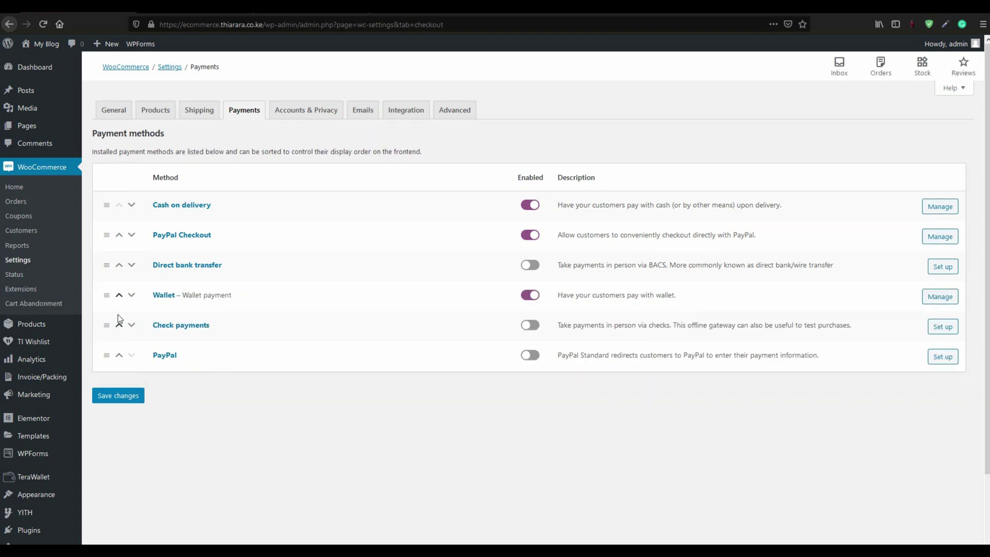
left_click(119, 295)
left_click(119, 265)
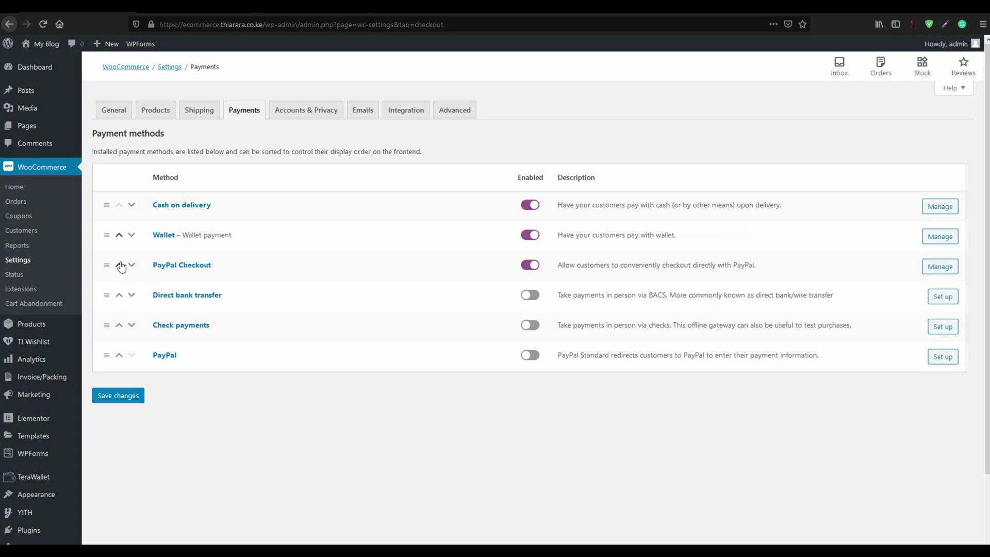
left_click(119, 235)
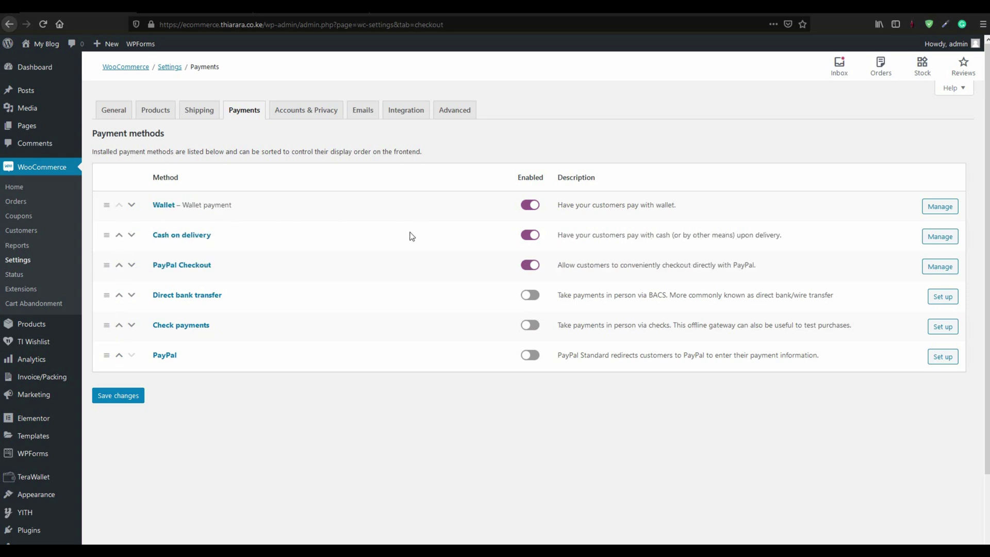
left_click(136, 397)
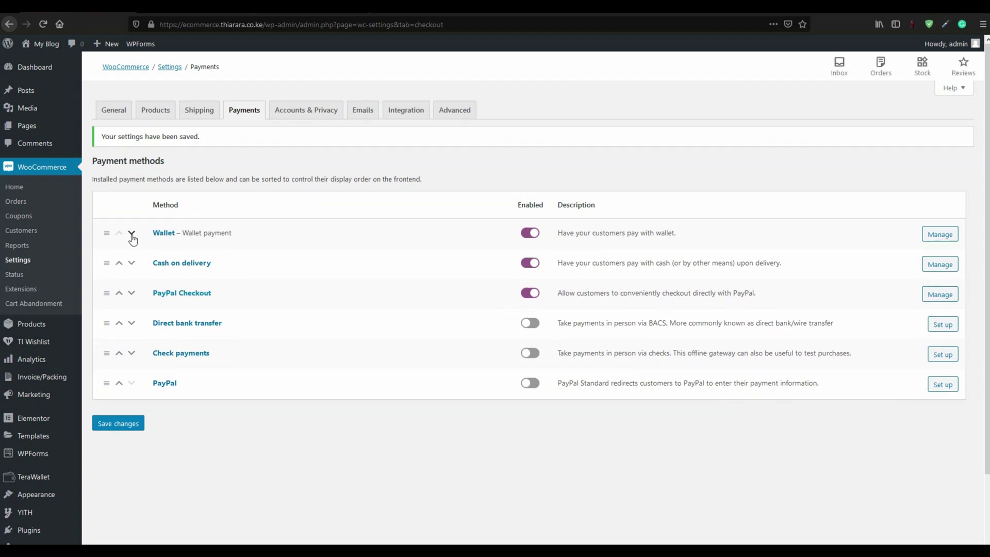
Move the Wallet payment method below Cash on delivery and save the changes.
left_click(132, 233)
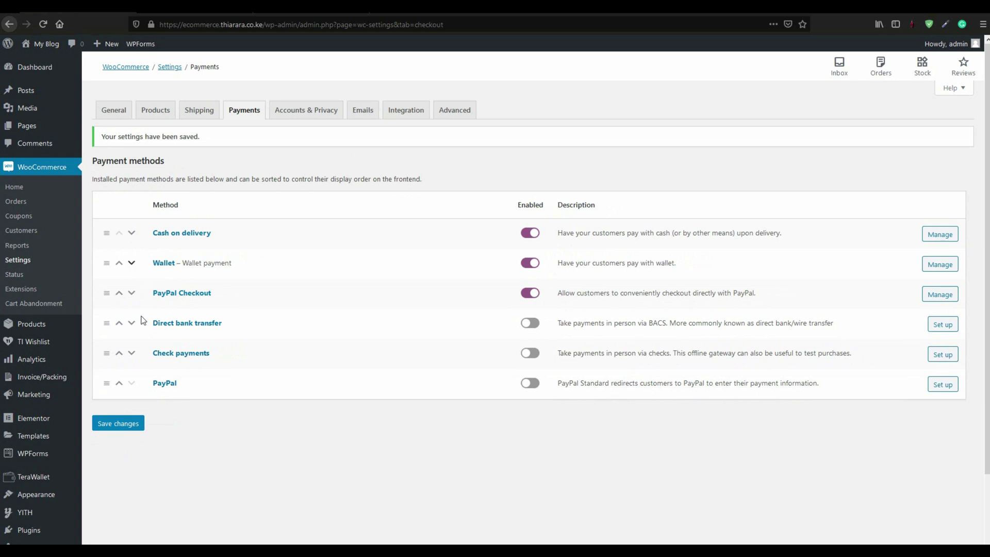
left_click(121, 430)
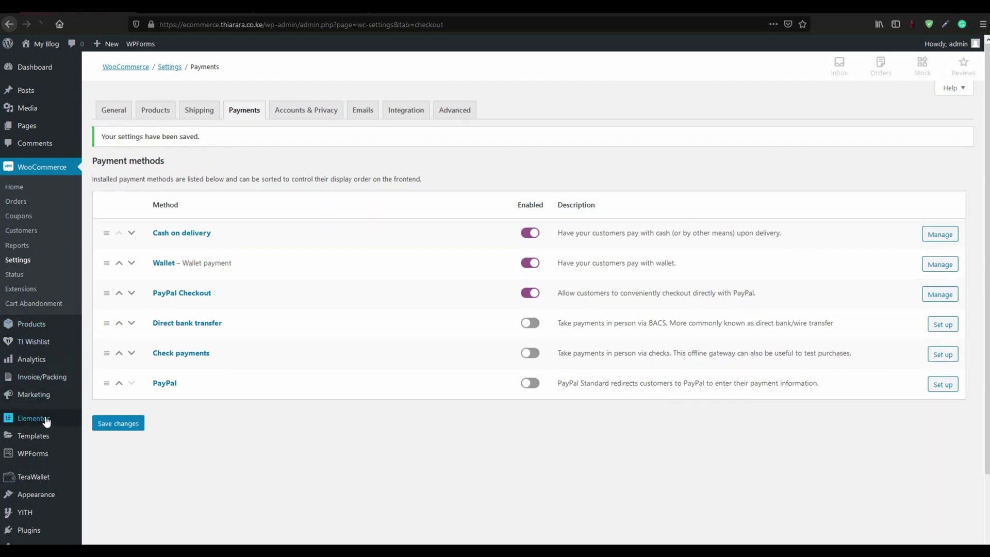
Open TeraWallet's user wallet list and check the admin user's name, email and remaining balance.
mouse_move(45, 421)
mouse_move(45, 477)
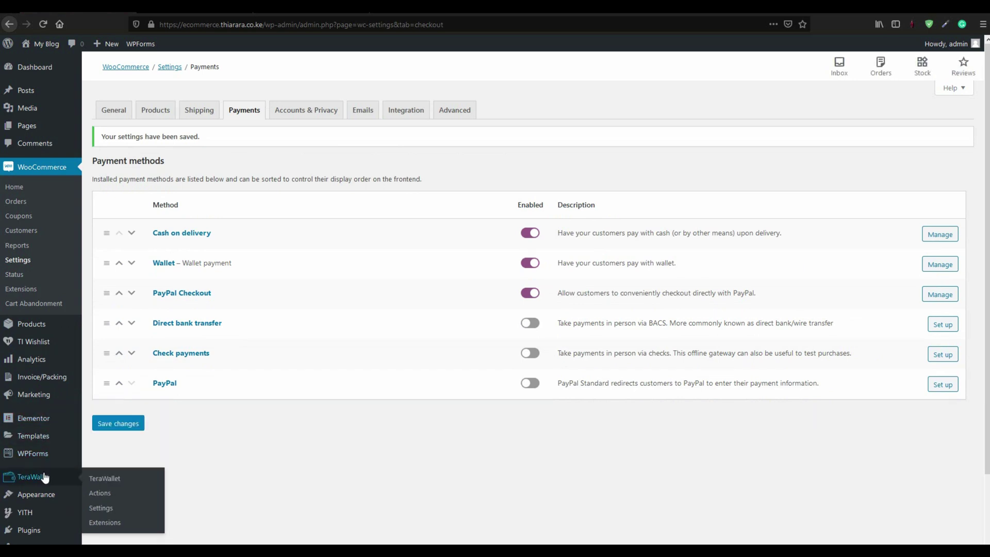
left_click(106, 480)
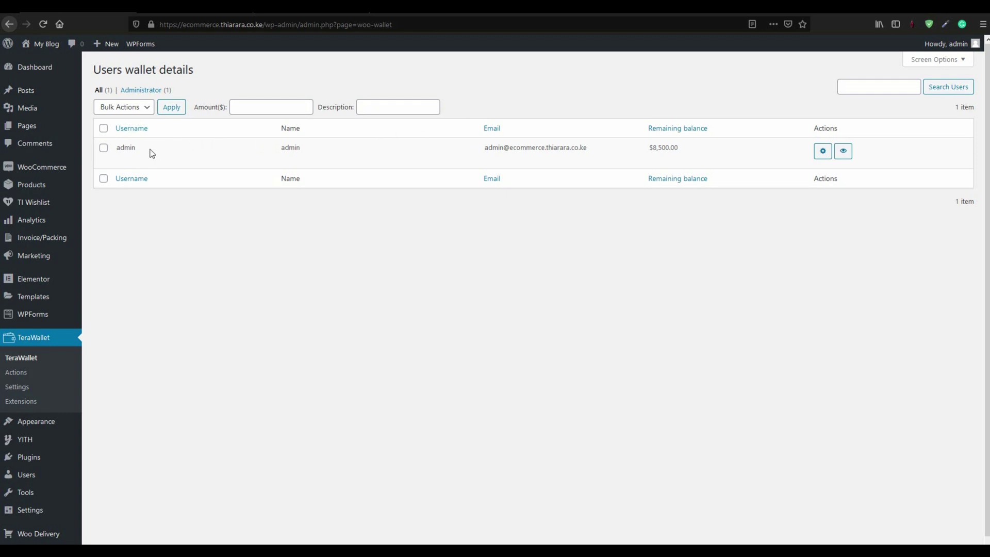
left_click_drag(125, 148, 421, 146)
left_click(589, 151)
left_click_drag(688, 150, 646, 149)
left_click(683, 152)
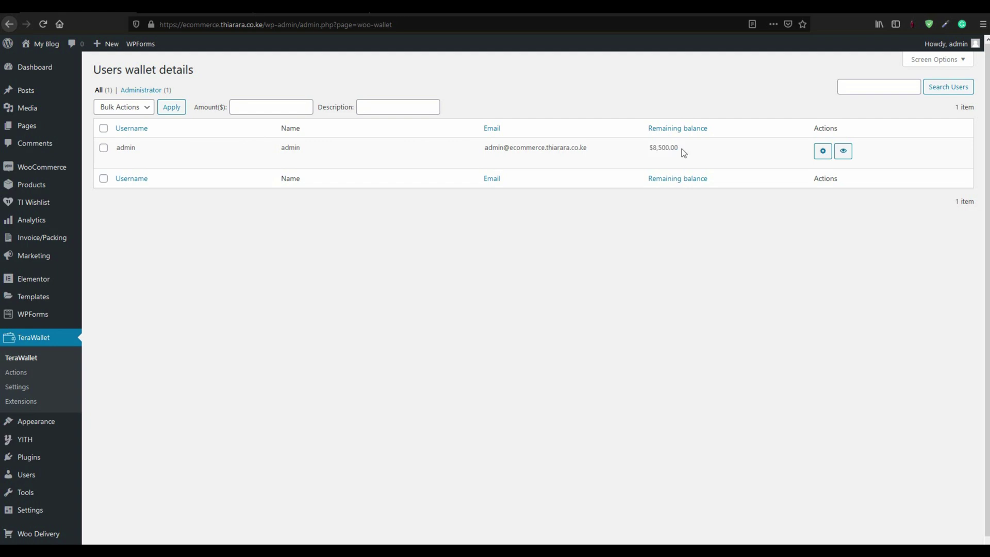
Credit 1000 dollars to the admin user's wallet with the description "your bonus", save, and check the remaining balance.
left_click(823, 152)
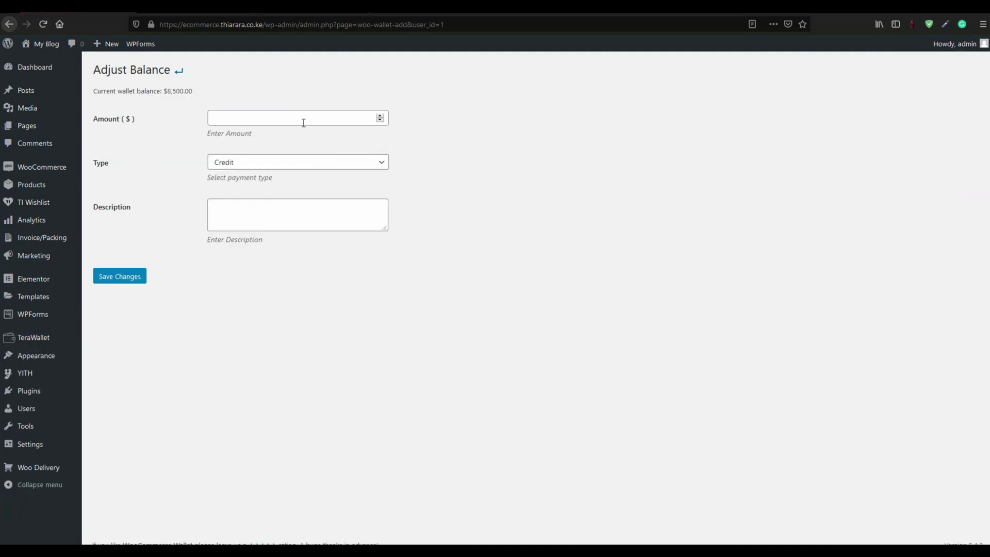
left_click(269, 123)
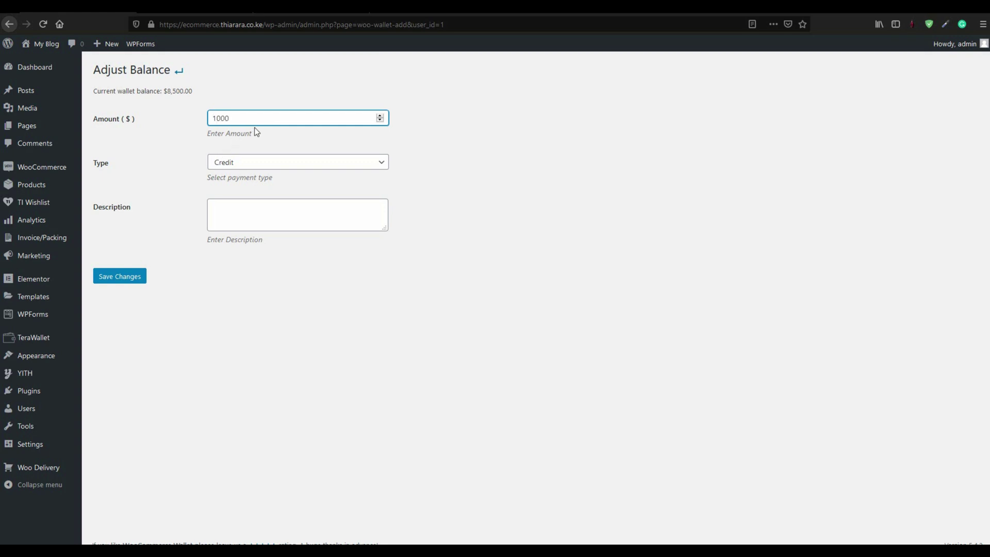
left_click(240, 163)
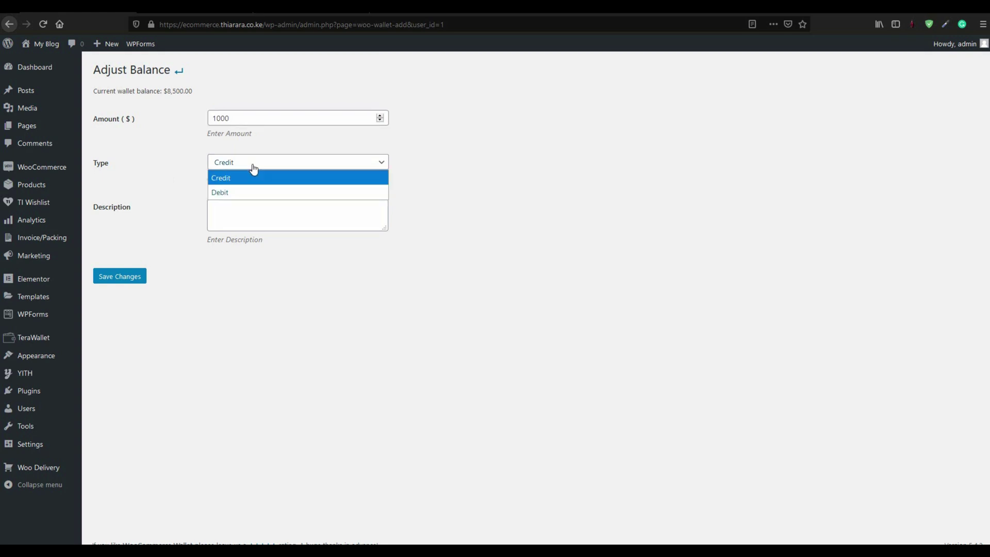
left_click(231, 183)
left_click(238, 221)
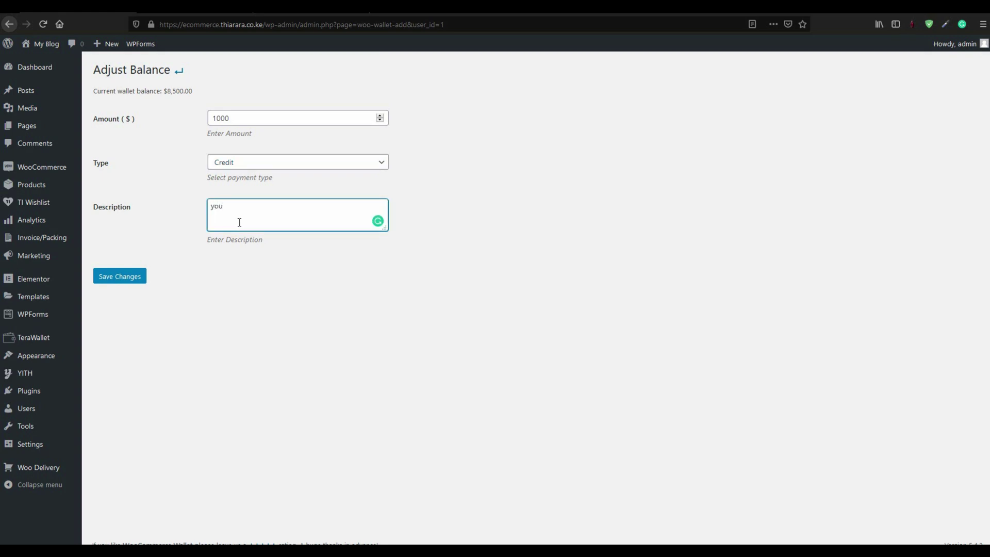
type("your bonus")
left_click(121, 277)
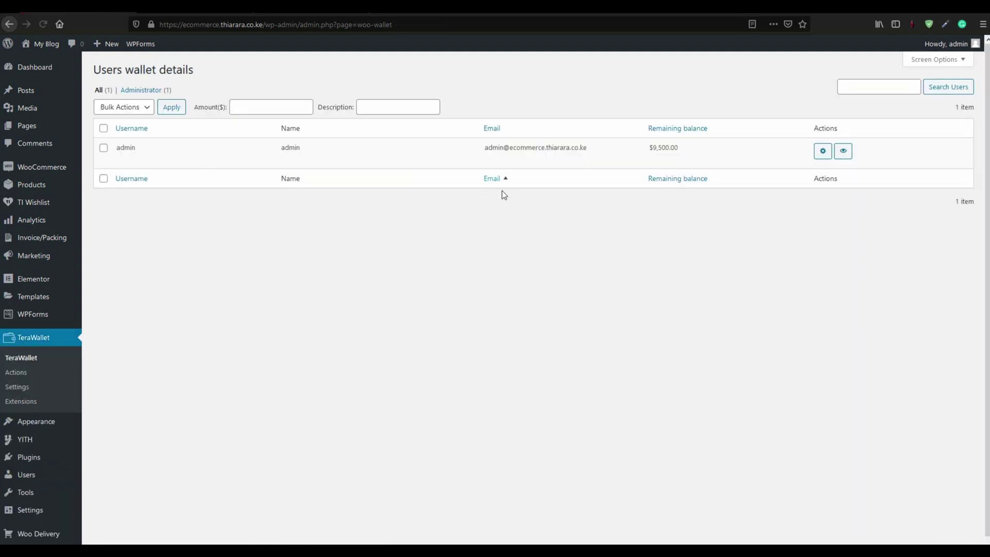
left_click_drag(678, 150, 646, 150)
left_click(687, 157)
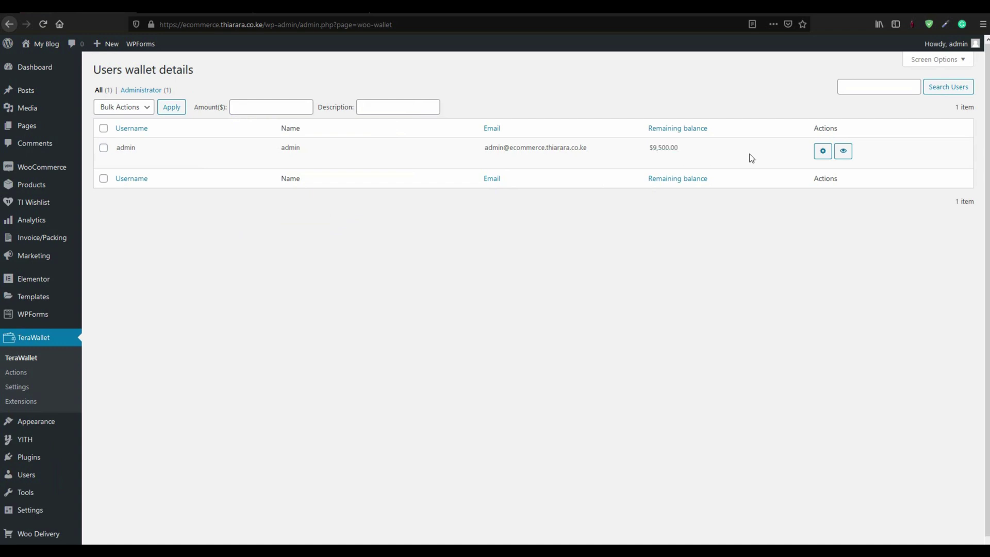
Debit 500 dollars from the admin user's wallet with the description "bojn", save, and check the remaining balance.
left_click(823, 154)
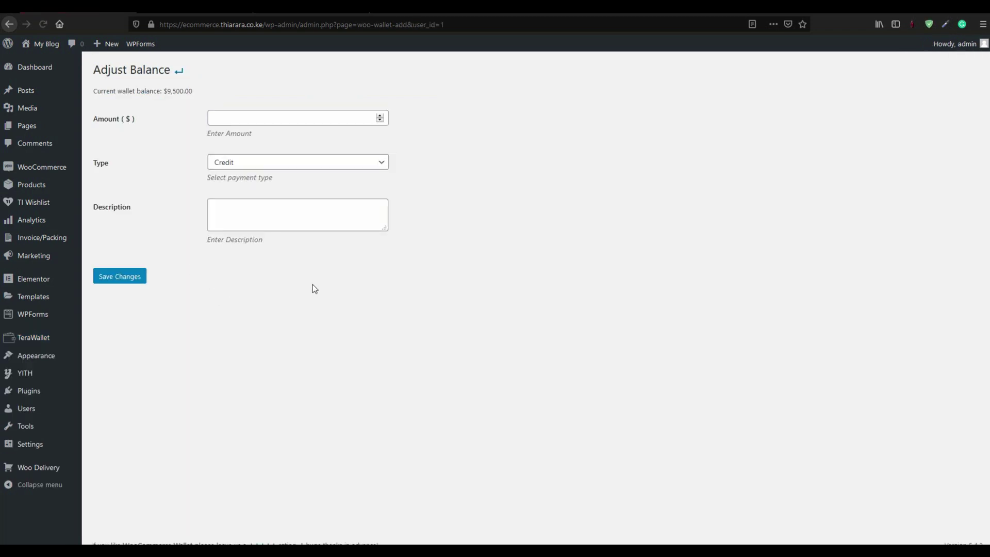
left_click(244, 119)
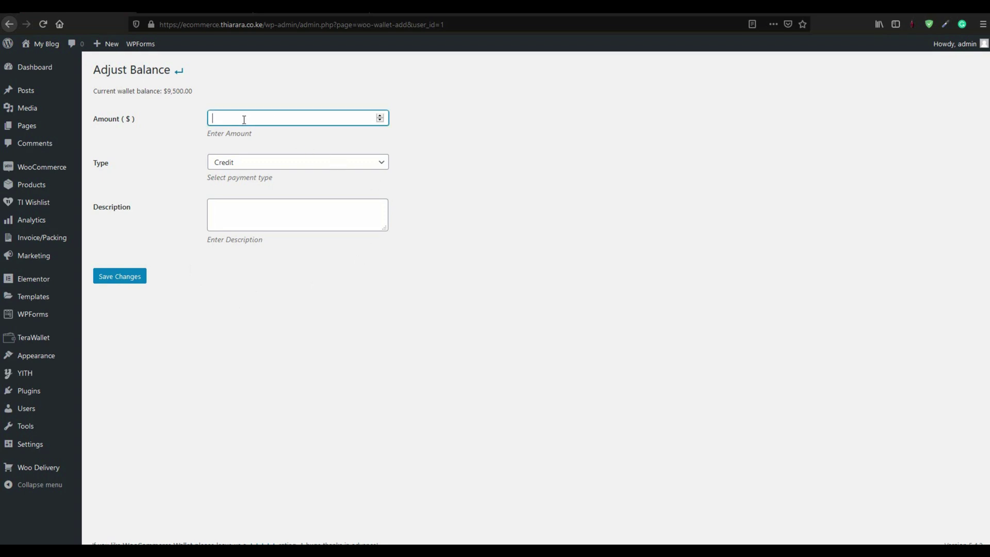
type("500")
left_click(246, 166)
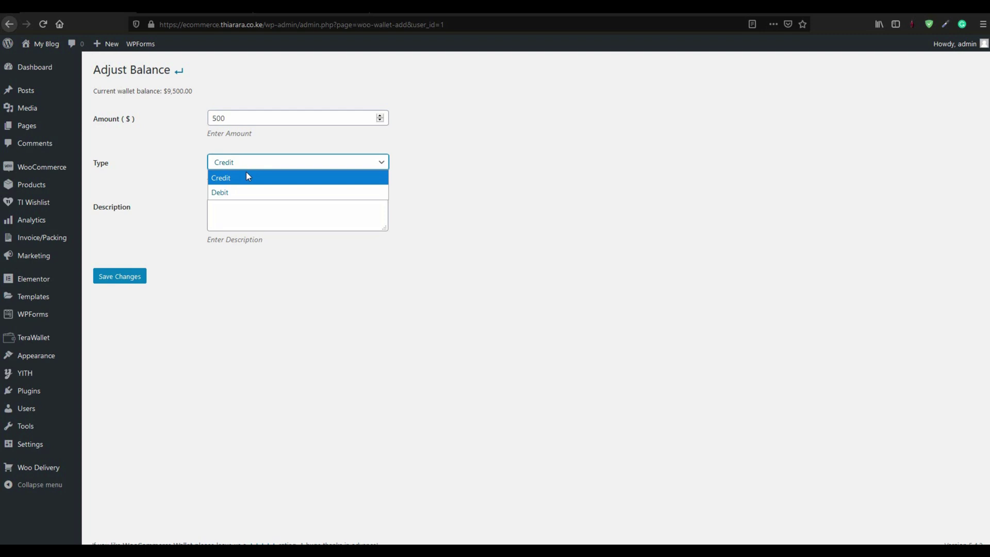
left_click(233, 196)
left_click(233, 219)
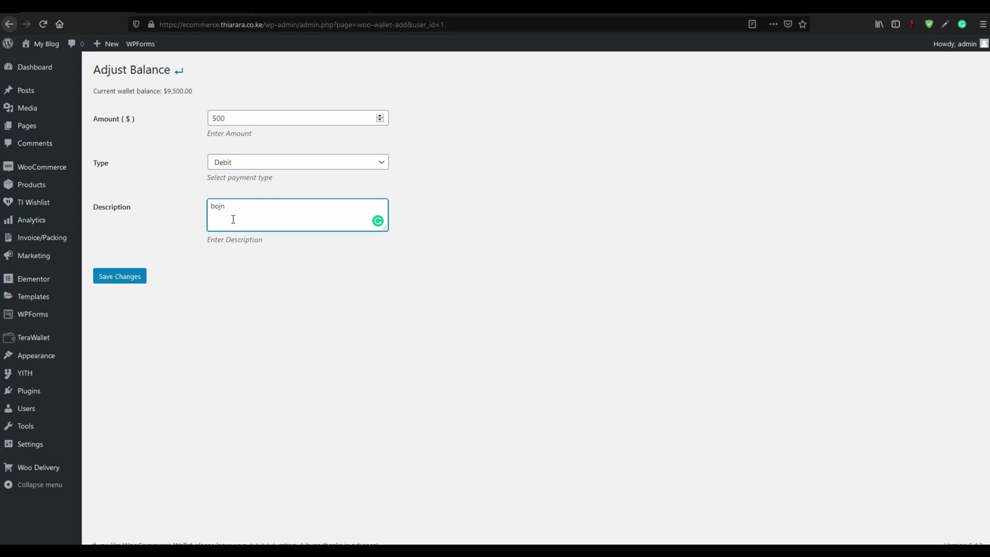
left_click(116, 278)
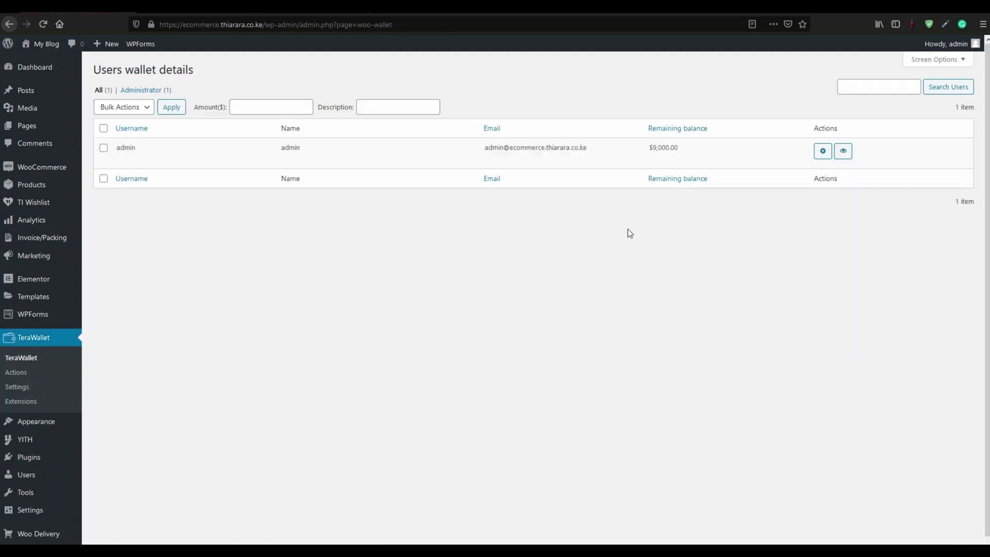
left_click_drag(691, 150, 649, 149)
left_click(738, 166)
Open the admin user's wallet transactions and review the type, amount, details and date of the entries.
left_click(844, 154)
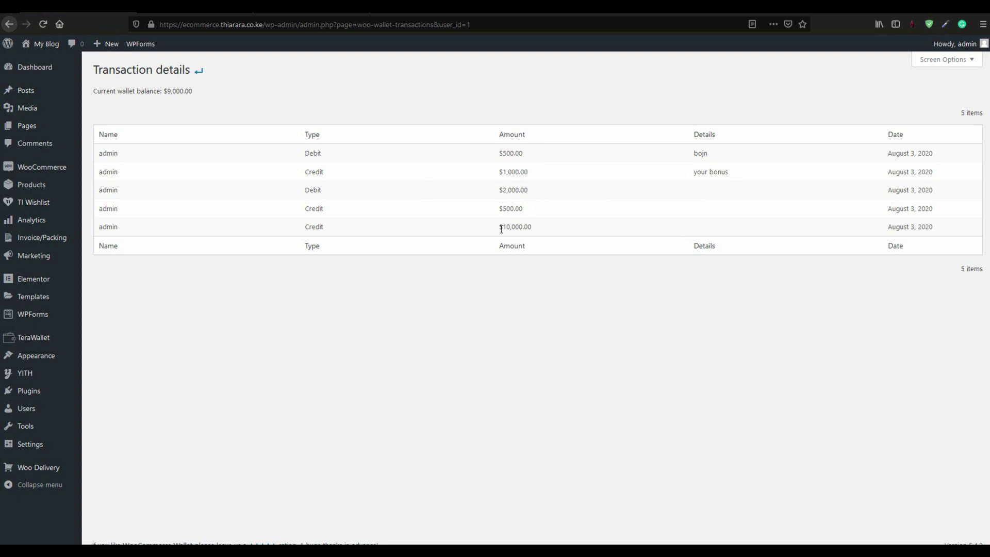
double_click(313, 153)
double_click(316, 172)
left_click_drag(498, 153, 526, 154)
left_click(701, 152)
left_click_drag(738, 172, 688, 173)
left_click_drag(945, 151, 769, 194)
left_click(462, 349)
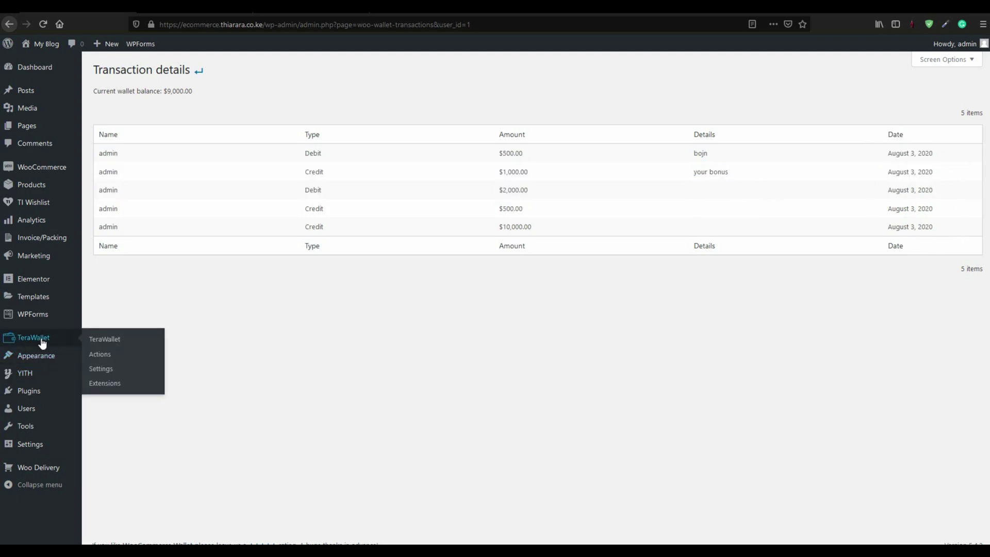
Open TeraWallet's wallet actions and examine the New user registration action.
mouse_move(49, 341)
left_click(99, 357)
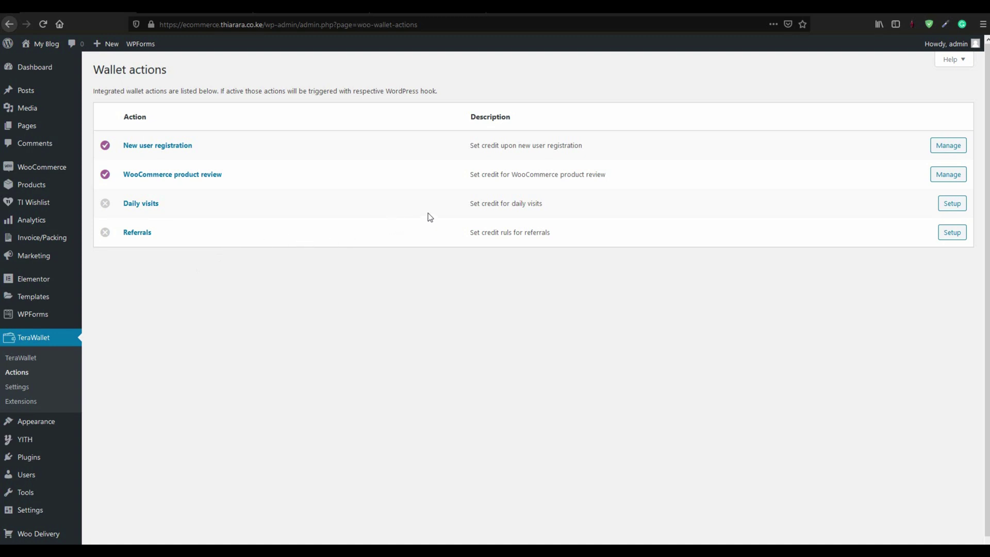
left_click_drag(122, 149, 196, 151)
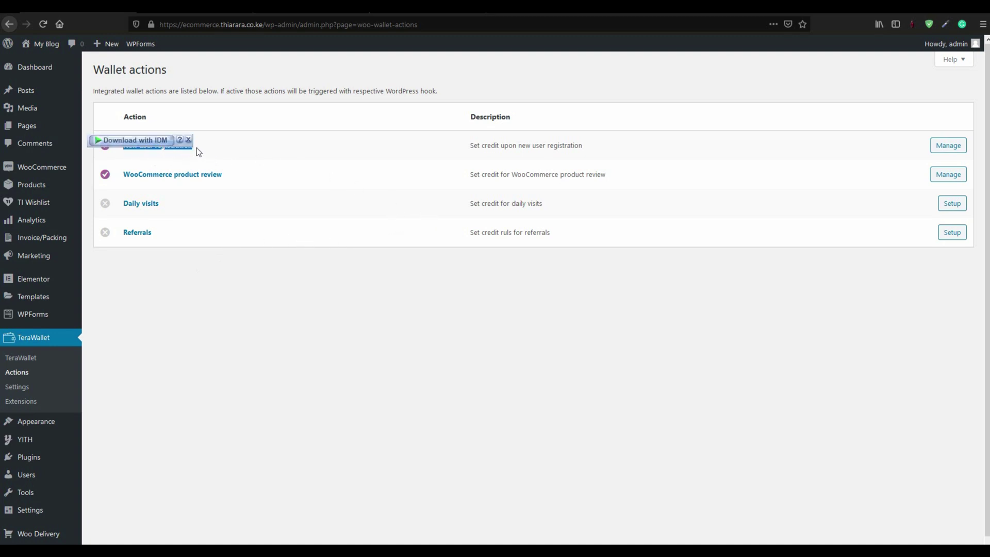
left_click(188, 139)
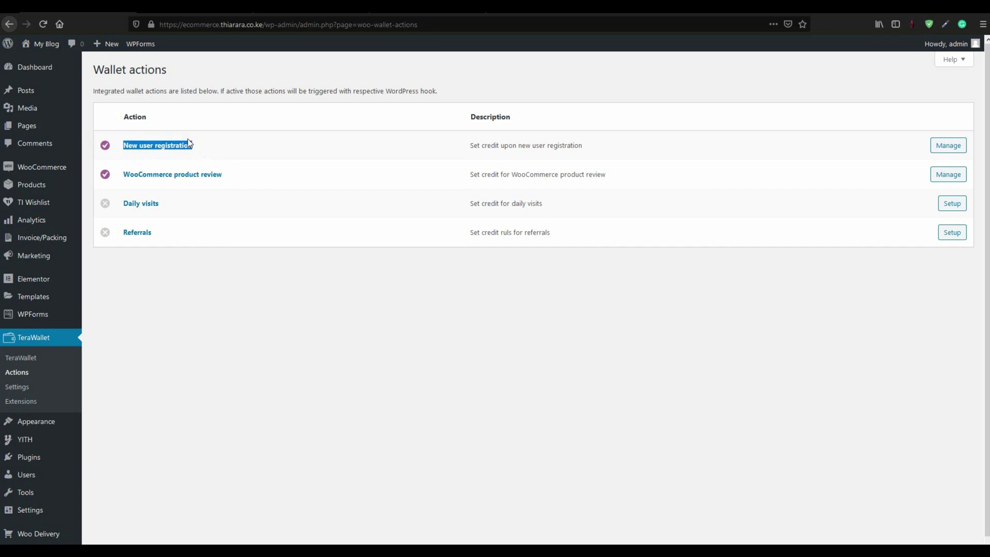
Set the New user registration credit amount to 3, review its description, and save the changes.
left_click(952, 147)
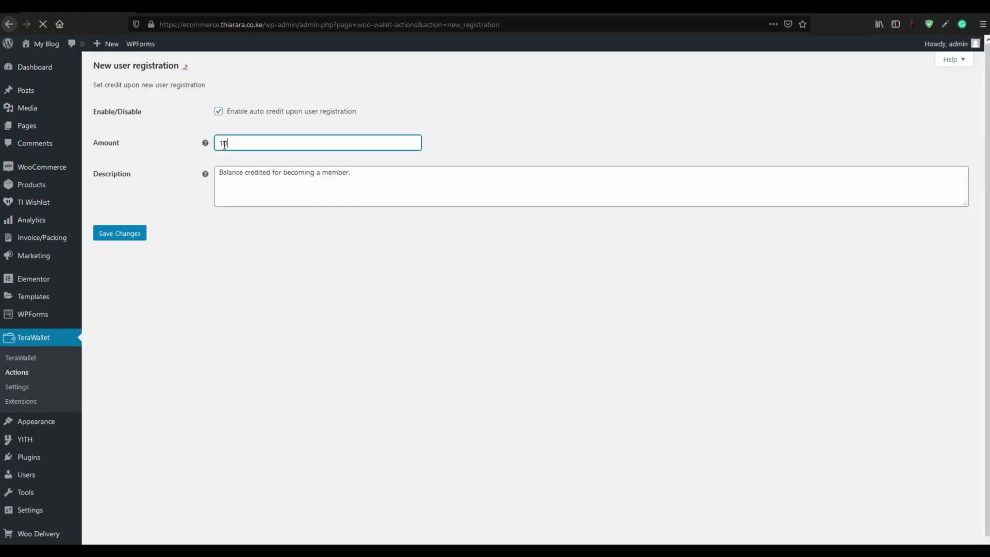
double_click(222, 143)
type("3")
left_click_drag(221, 178, 338, 180)
left_click(225, 178)
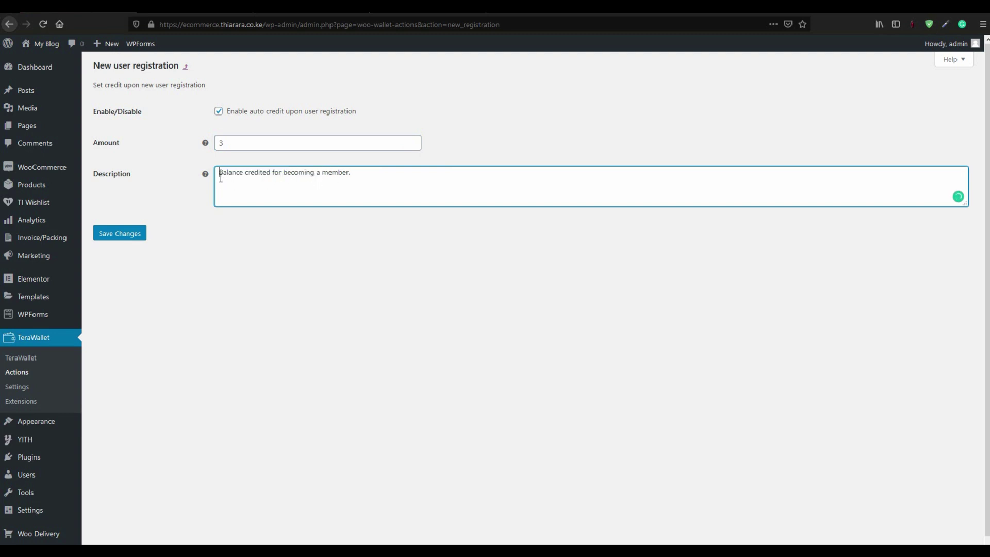
left_click_drag(221, 178, 351, 188)
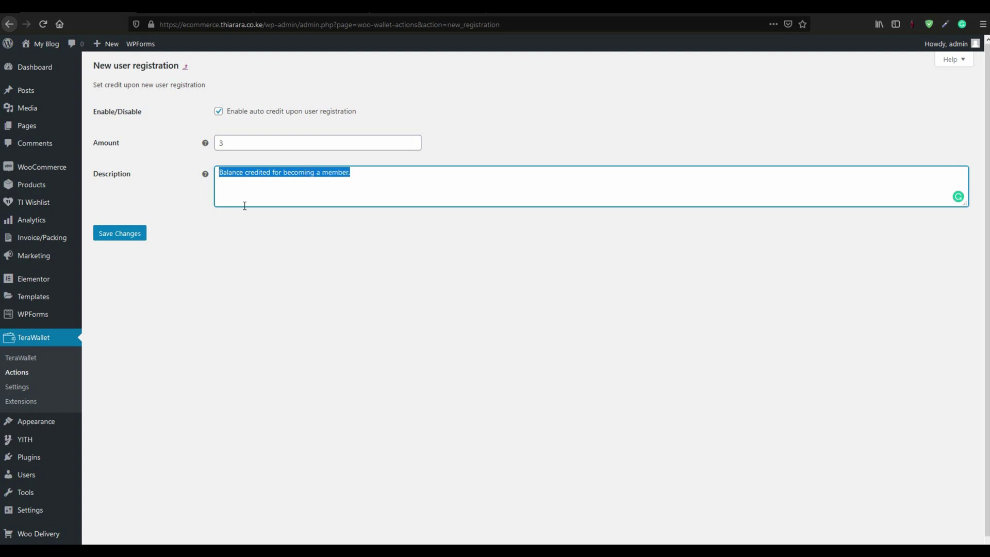
left_click(122, 235)
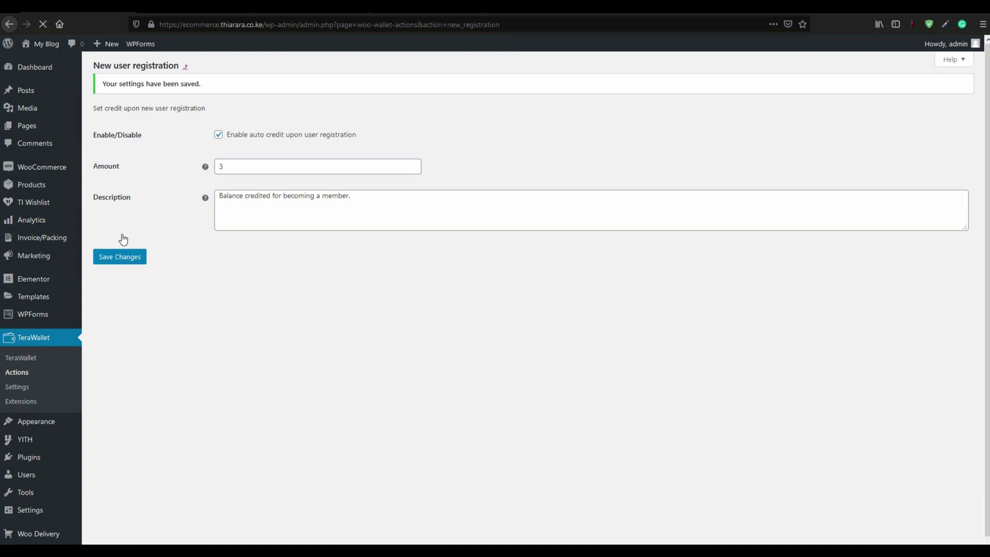
double_click(241, 172)
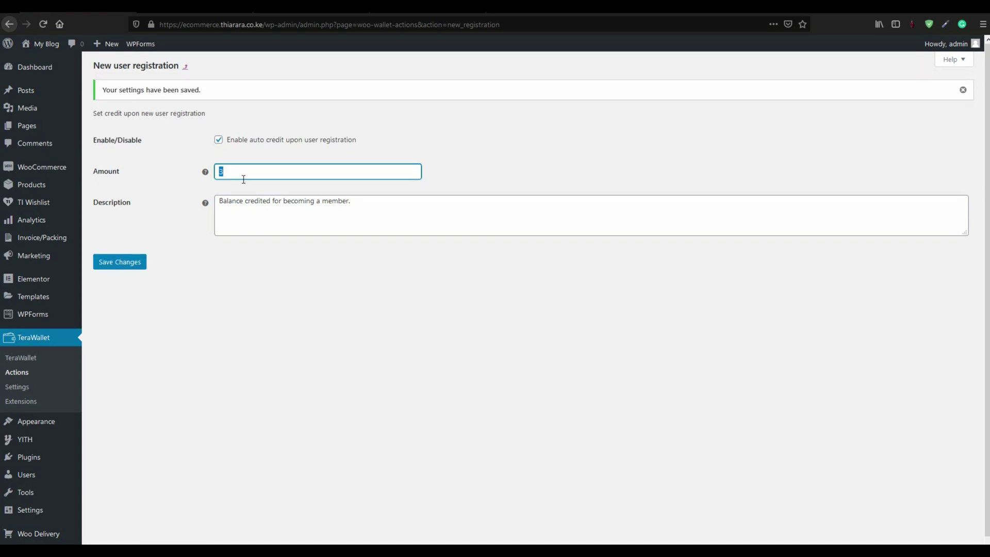
Return to the wallet actions and review the amount and description of the WooCommerce product review credit.
left_click(185, 67)
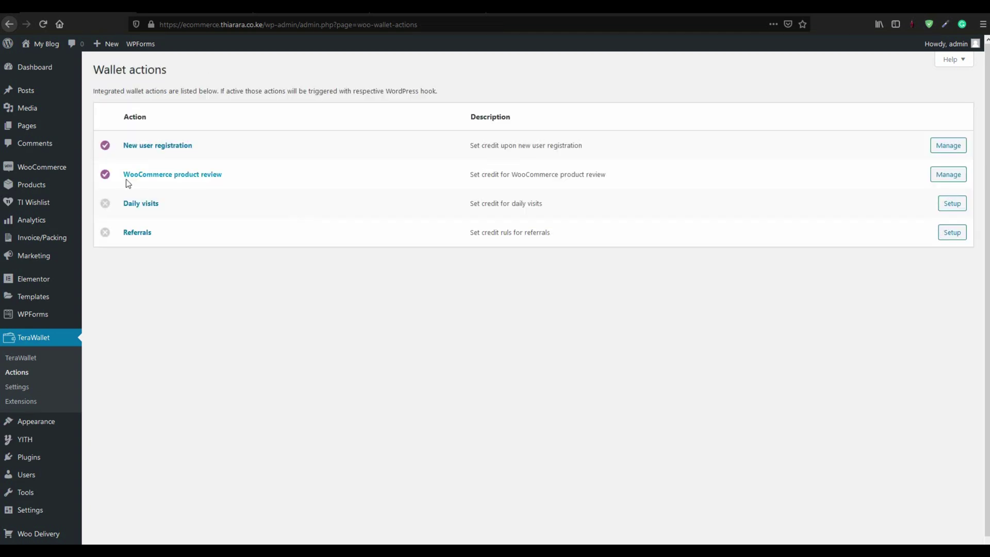
left_click_drag(125, 183, 224, 184)
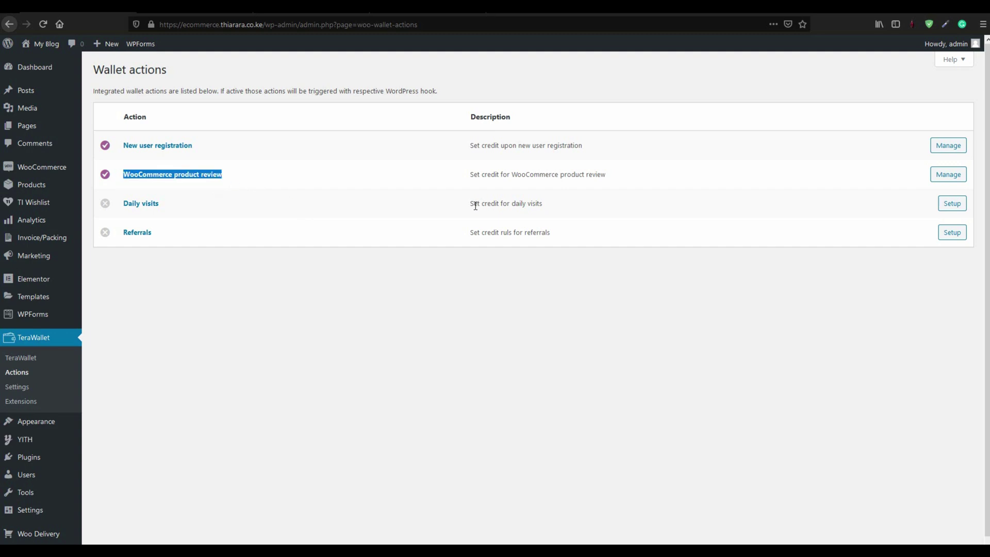
left_click(952, 176)
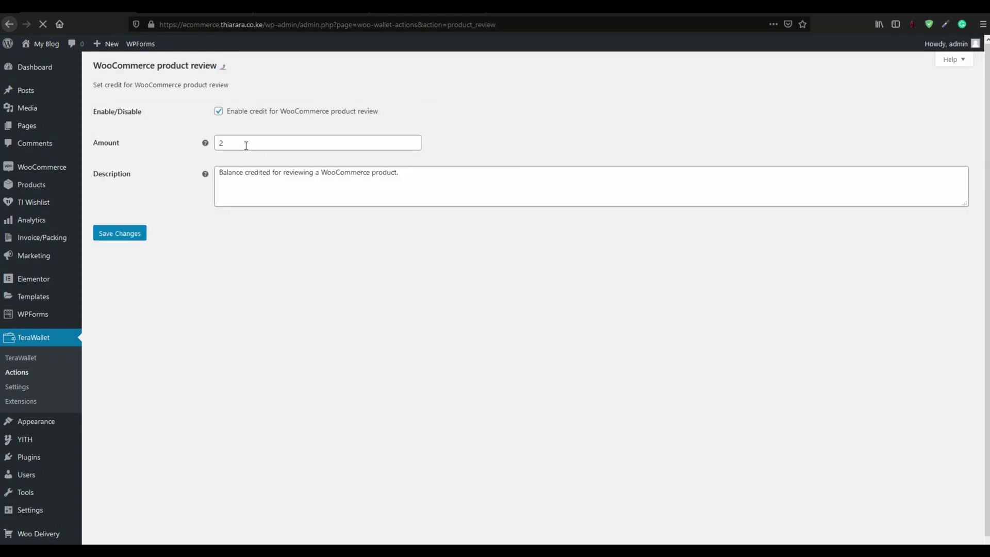
double_click(233, 143)
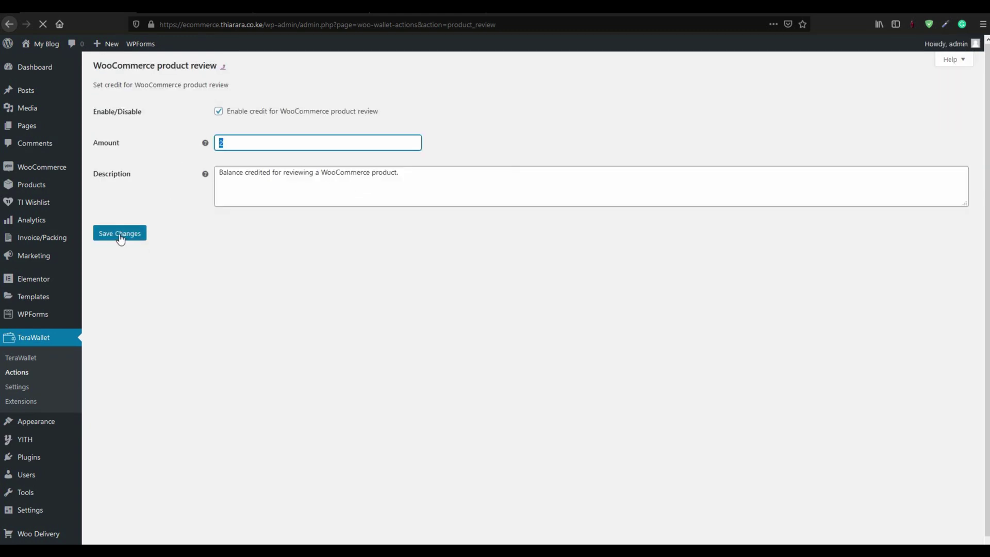
left_click(222, 200)
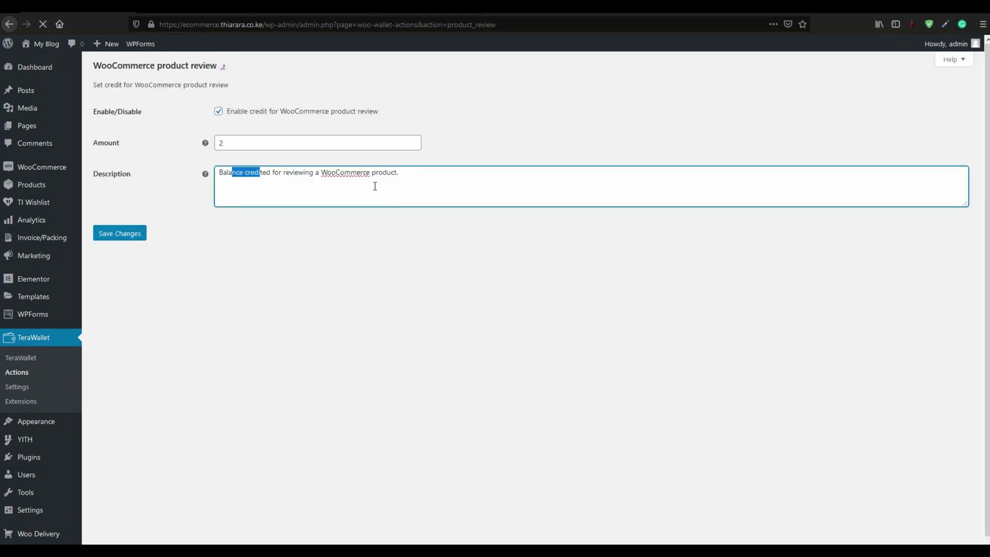
left_click(358, 172)
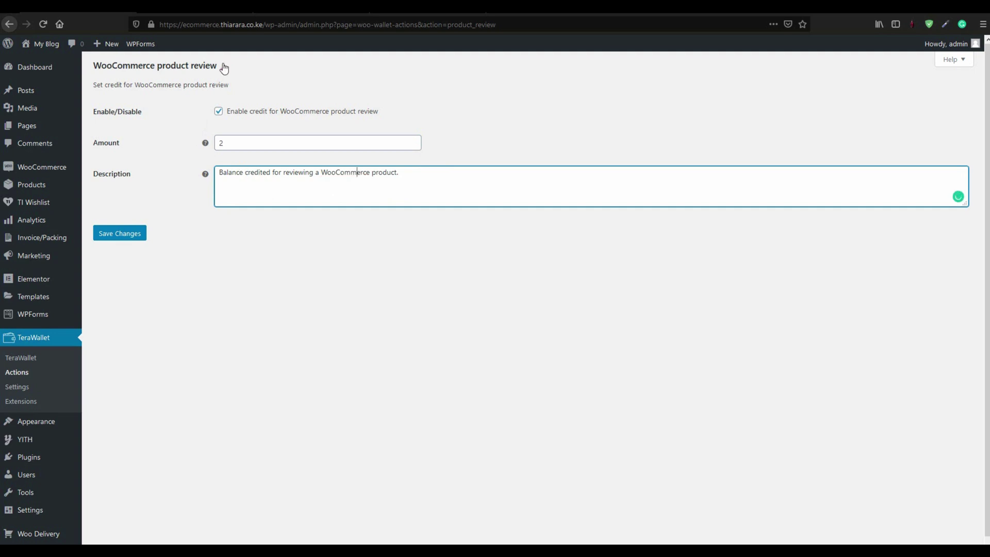
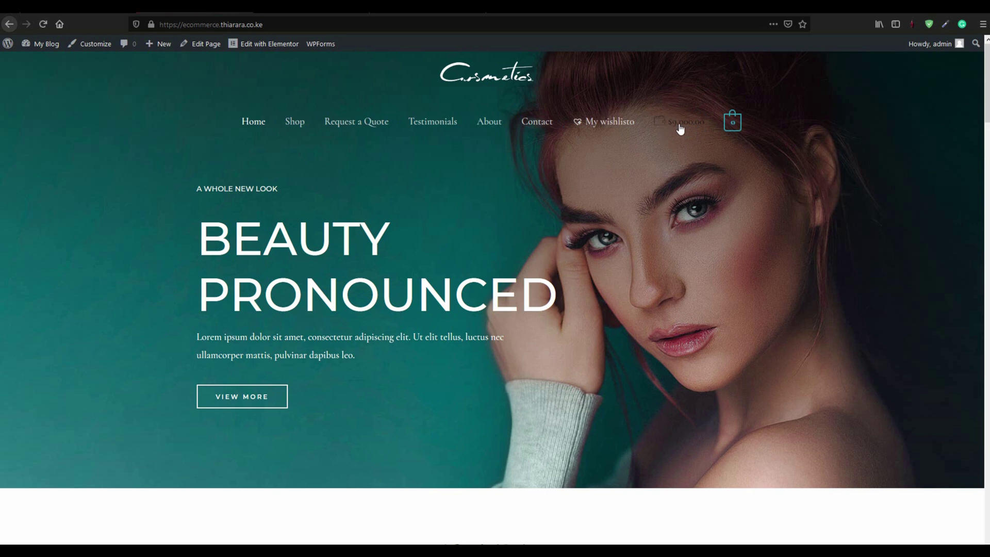
Open the customer's My Wallet page from the storefront's wallet link and review the balance and listed transactions.
left_click(680, 128)
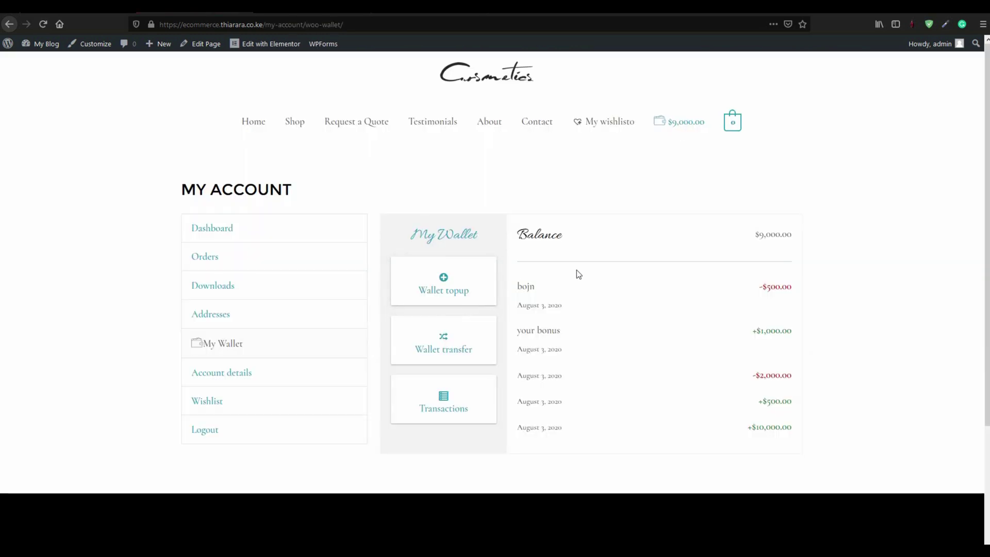
left_click_drag(565, 322, 591, 426)
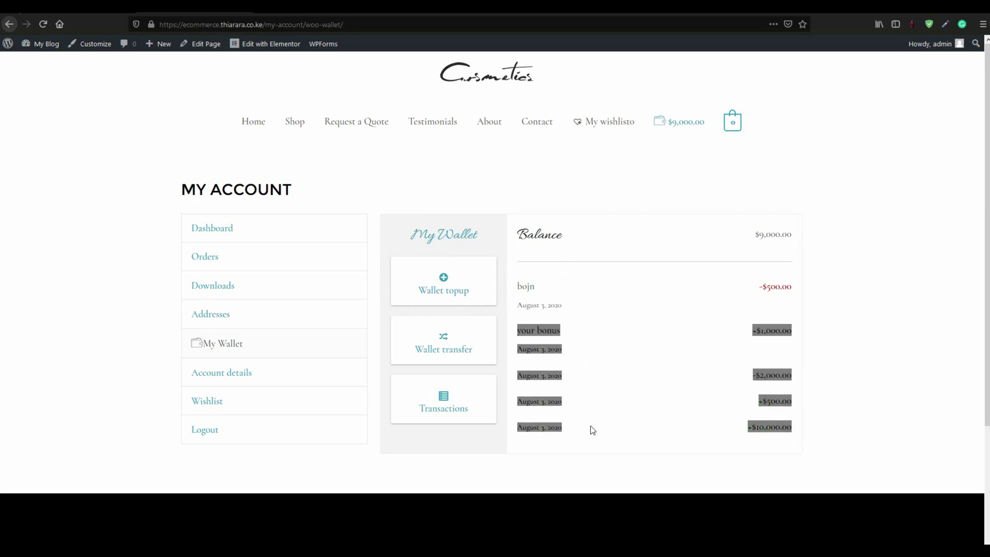
Open the Wallet topup section of the customer's My Wallet page.
left_click(596, 332)
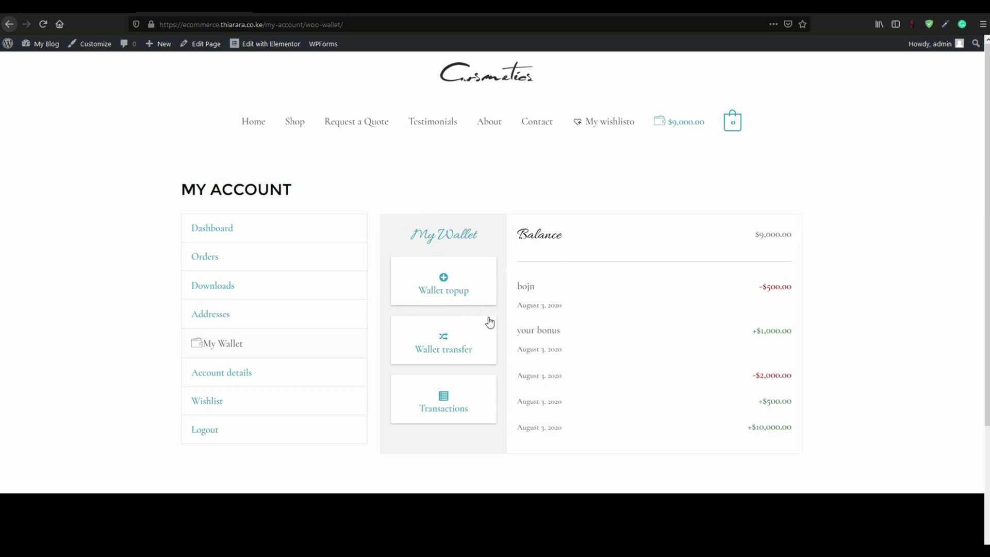
left_click(446, 289)
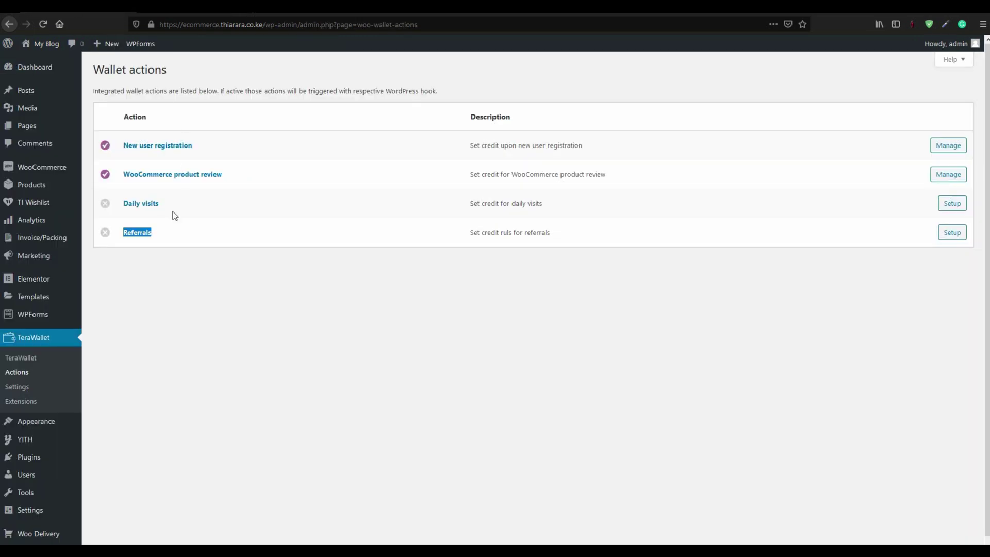
Open the Referrals wallet action setup, enable credit for referrals, and set the Referring Visitors amount to 5.
left_click(954, 233)
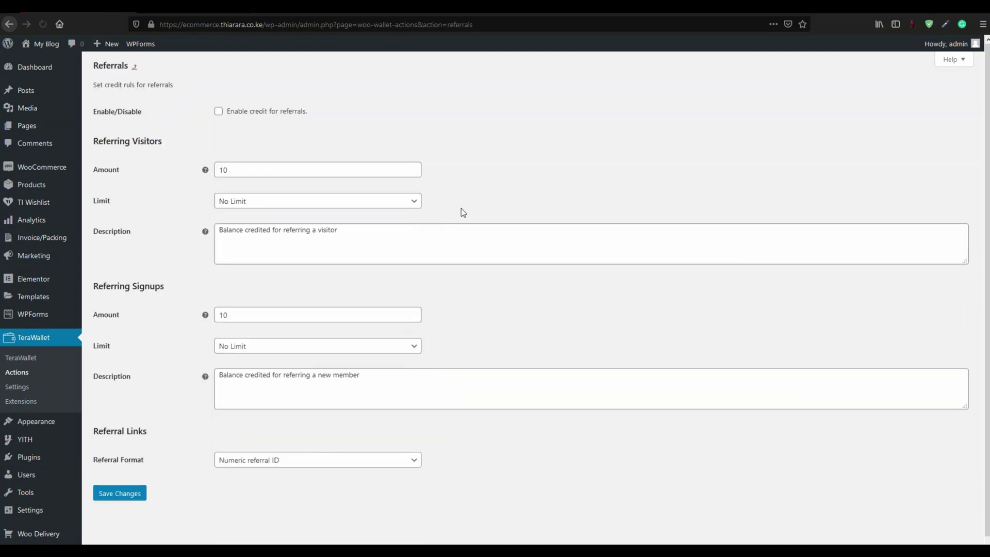
left_click(218, 112)
left_click_drag(243, 169, 214, 168)
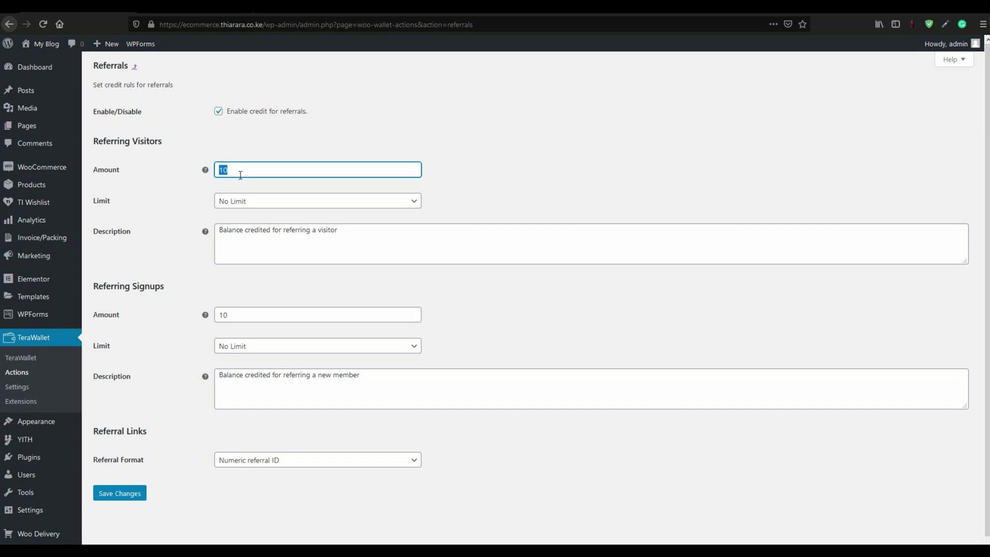
type("5")
Try the Per Day, Per Week and Per Month limits for Referring Visitors, then return the limit to No Limit.
left_click(258, 200)
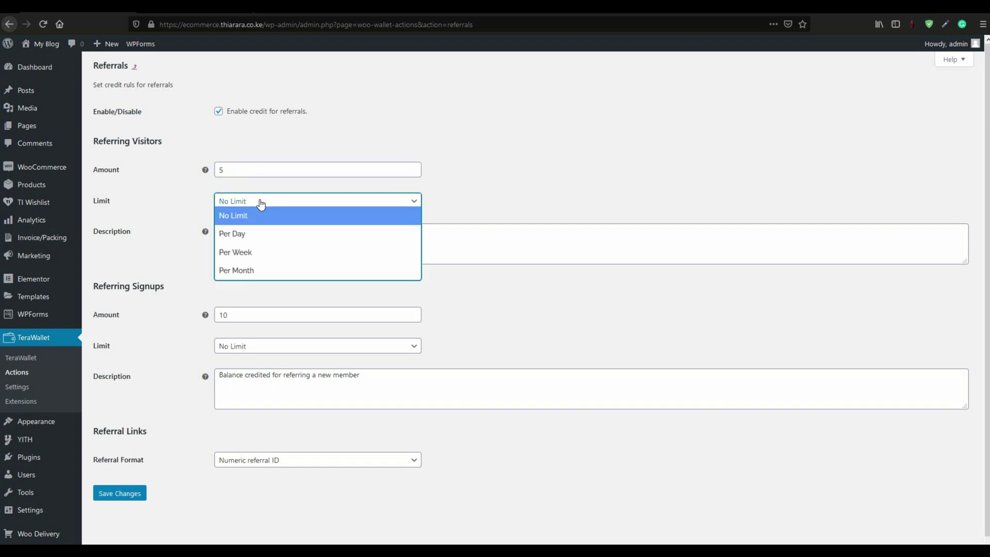
left_click(258, 235)
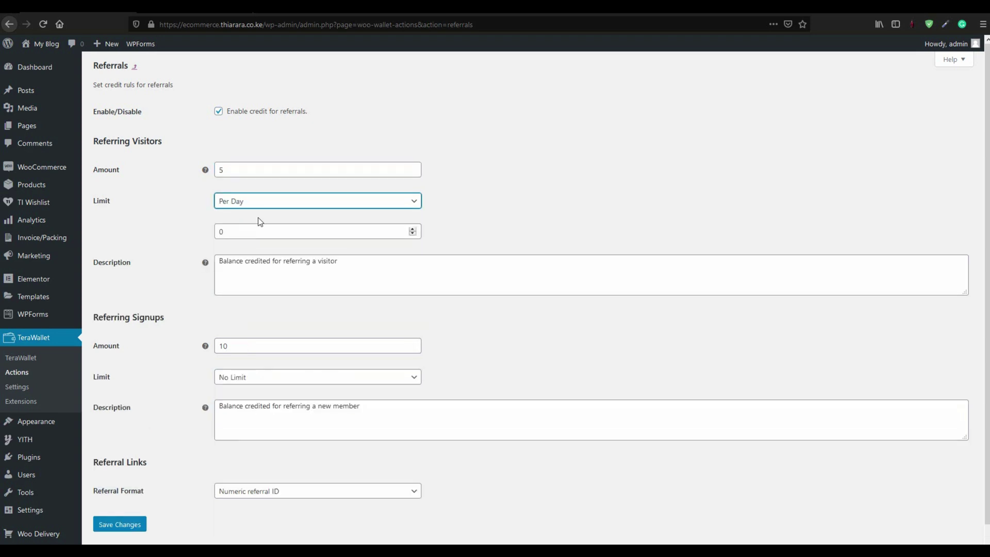
left_click(262, 206)
left_click(256, 252)
left_click(264, 207)
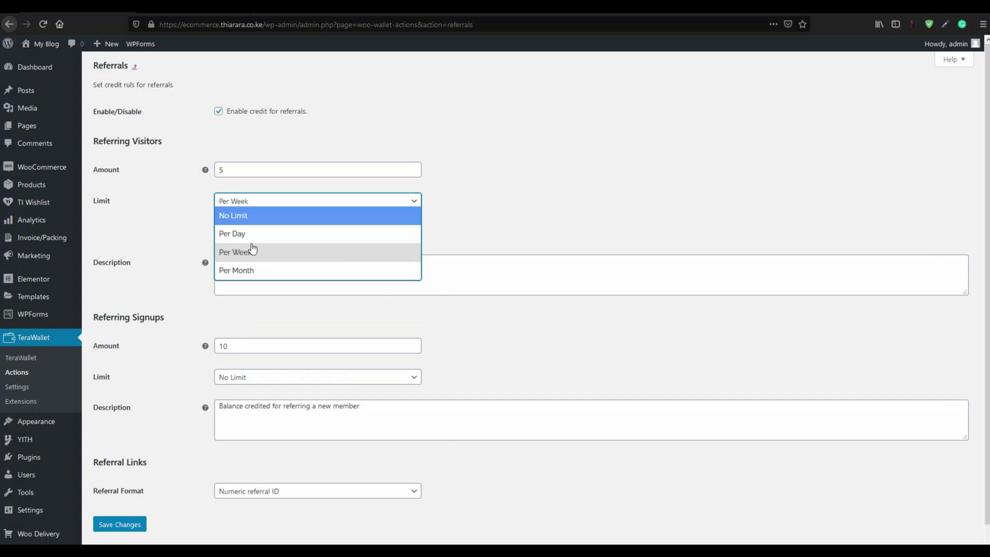
left_click(249, 270)
left_click(262, 205)
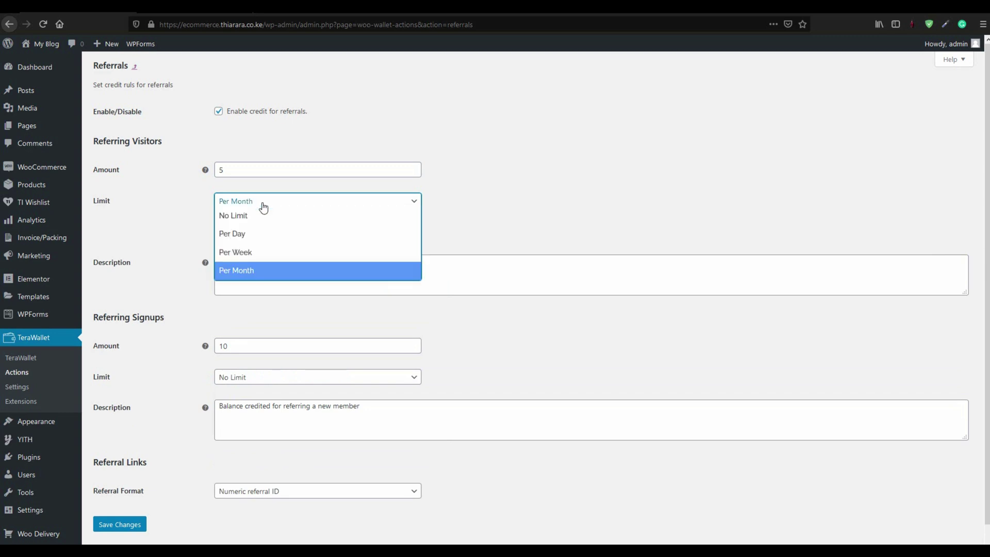
key("Escape")
left_click(270, 206)
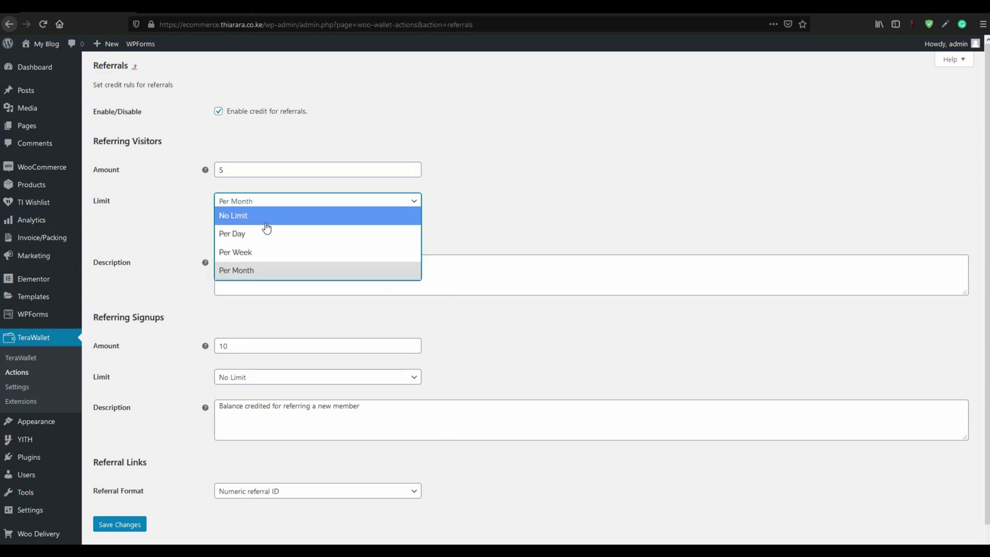
left_click(271, 220)
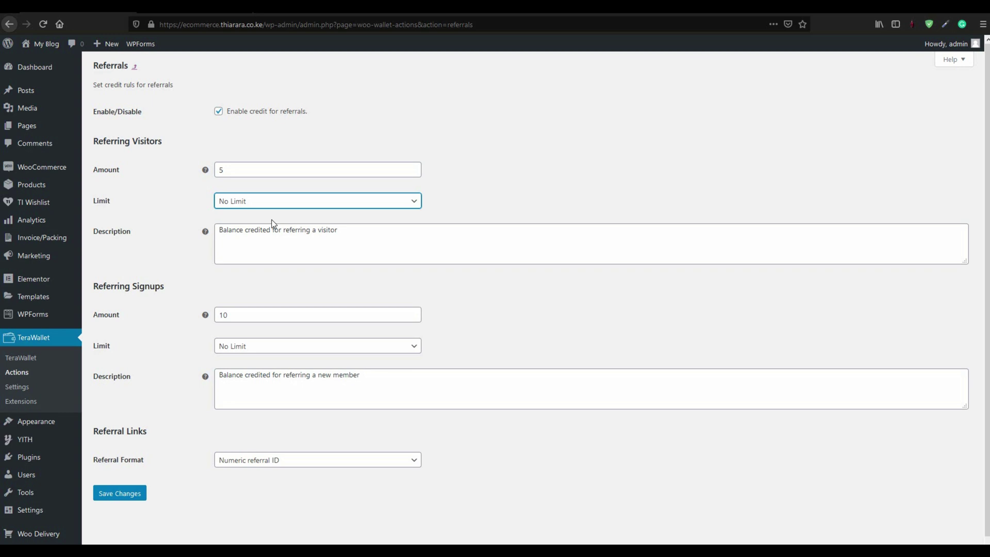
Review the amount and description of the Referring Visitors credit.
left_click_drag(249, 174, 220, 172)
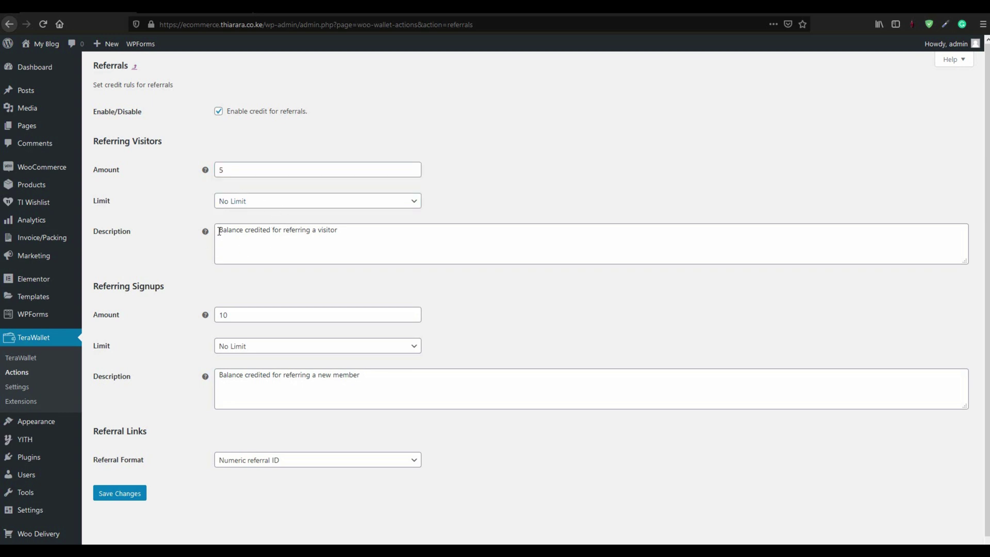
left_click_drag(219, 230, 268, 232)
left_click_drag(338, 232, 257, 231)
left_click(244, 249)
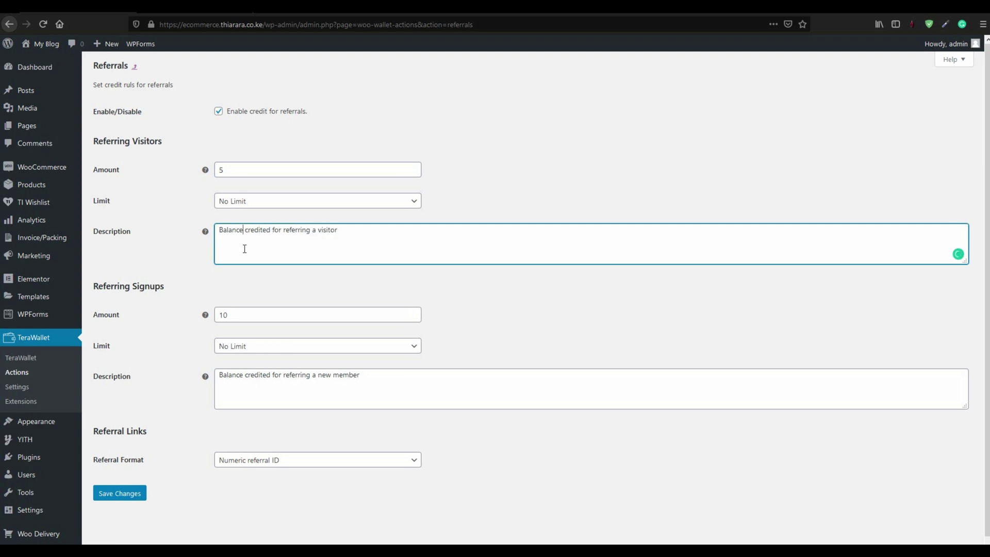
scroll(208, 275, "down", 1)
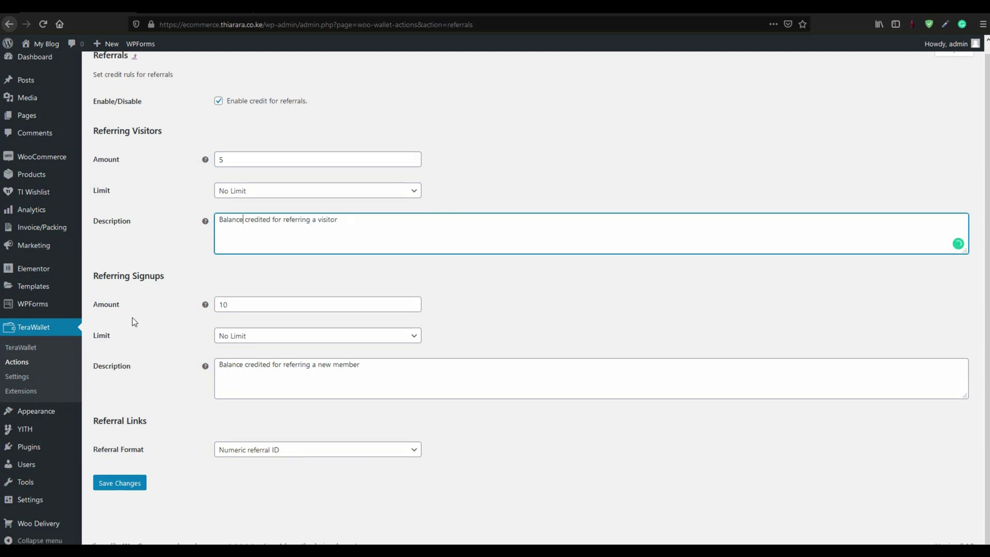
left_click(117, 141)
left_click_drag(118, 142, 170, 143)
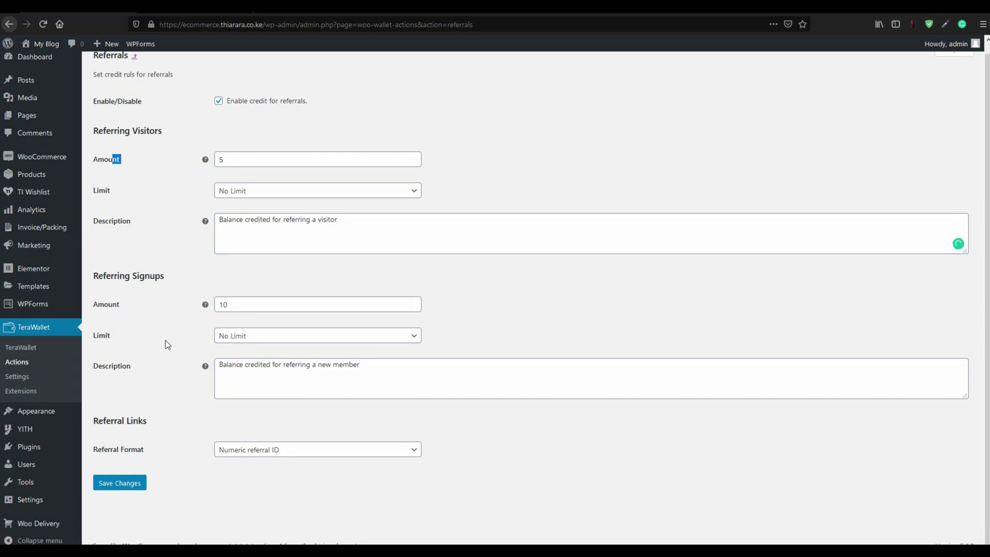
Review the Referring Signups amount and its available limit options, keeping No Limit selected.
left_click_drag(165, 276, 101, 277)
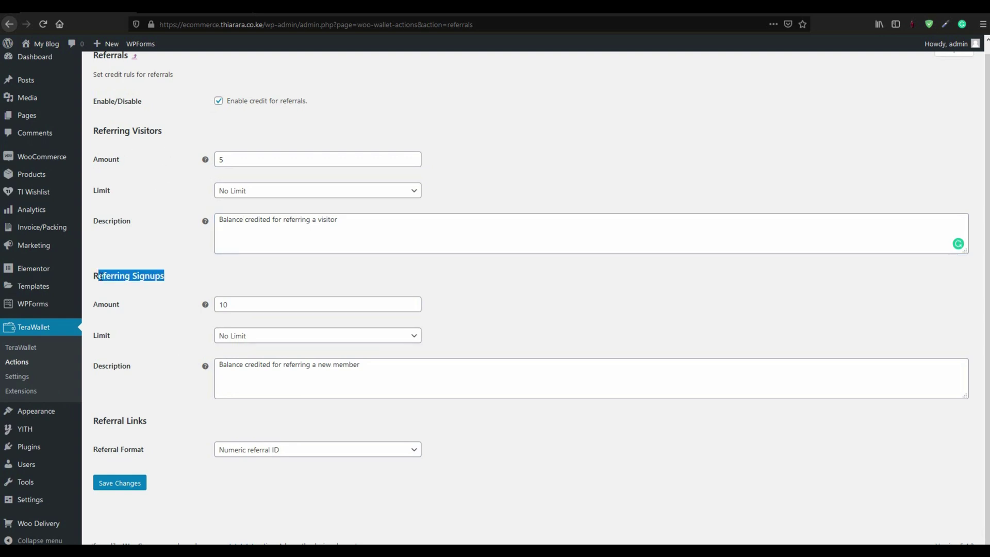
left_click(239, 304)
left_click_drag(239, 305, 214, 307)
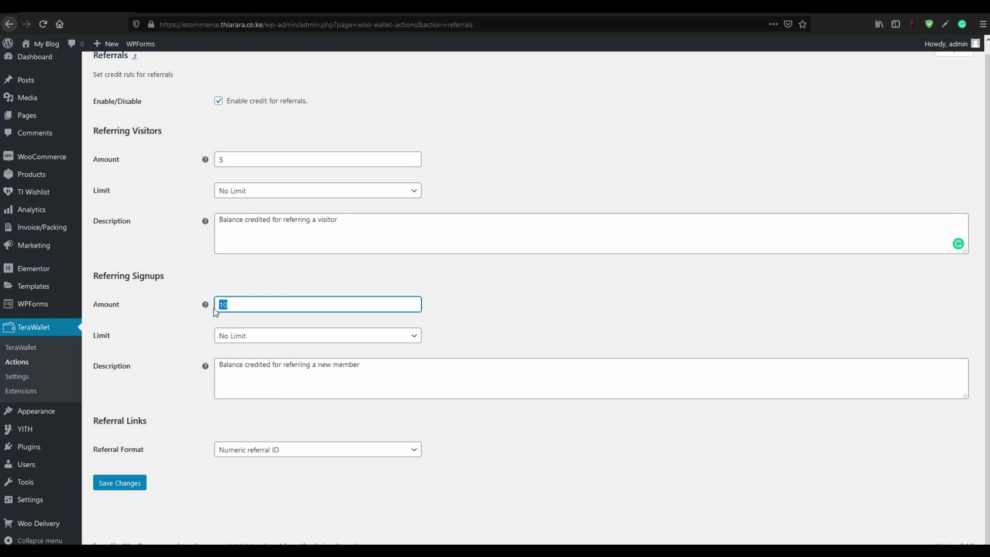
left_click(227, 304)
left_click_drag(100, 336, 167, 345)
left_click(223, 340)
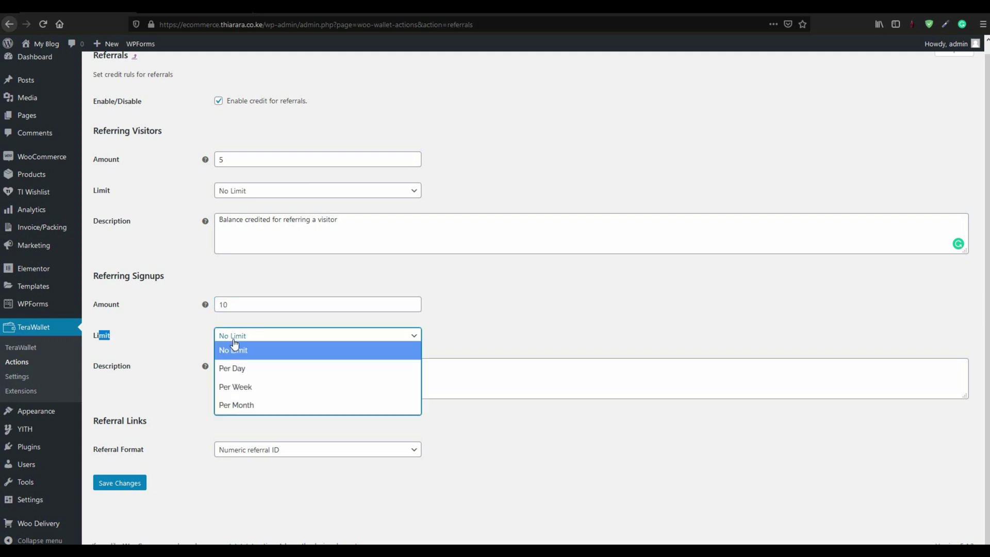
left_click(244, 351)
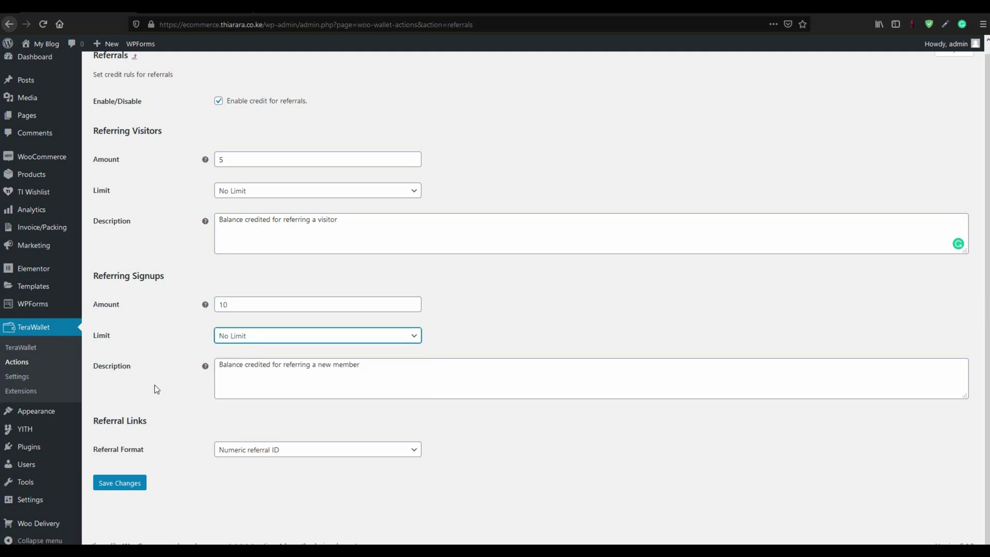
Set the Referring Signups limit to Per Day with a value of 2.
left_click(265, 341)
left_click(249, 362)
left_click(254, 335)
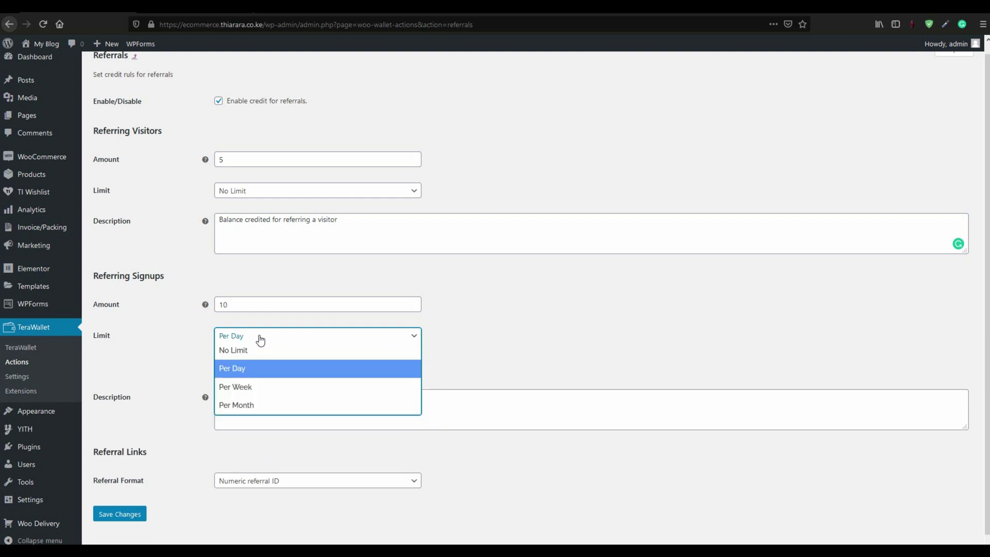
left_click(256, 338)
left_click_drag(241, 370, 194, 366)
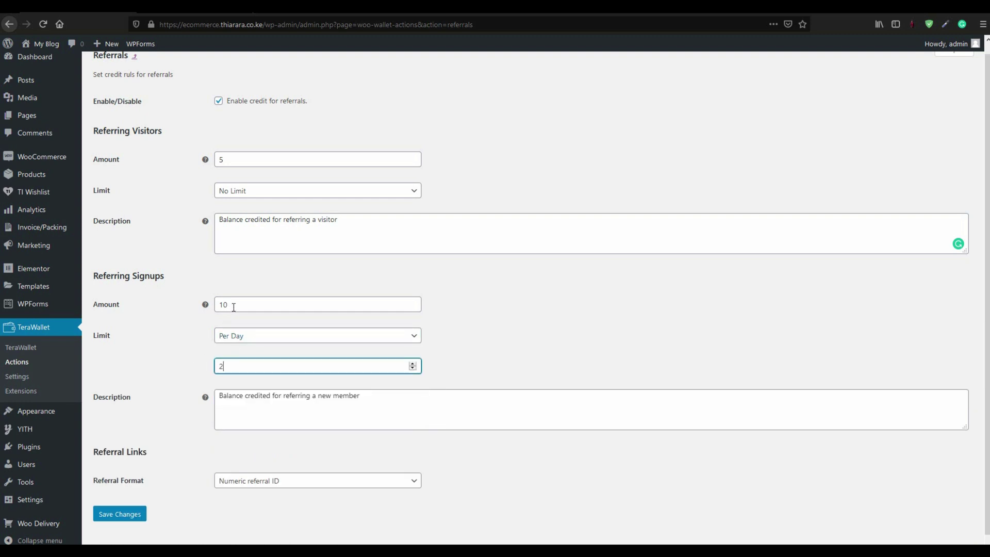
Compare the Referring Signups amount with its daily limit value, then return the limit to No Limit.
left_click_drag(235, 305, 222, 306)
left_click_drag(236, 365, 211, 361)
left_click(221, 366)
left_click_drag(242, 305, 212, 303)
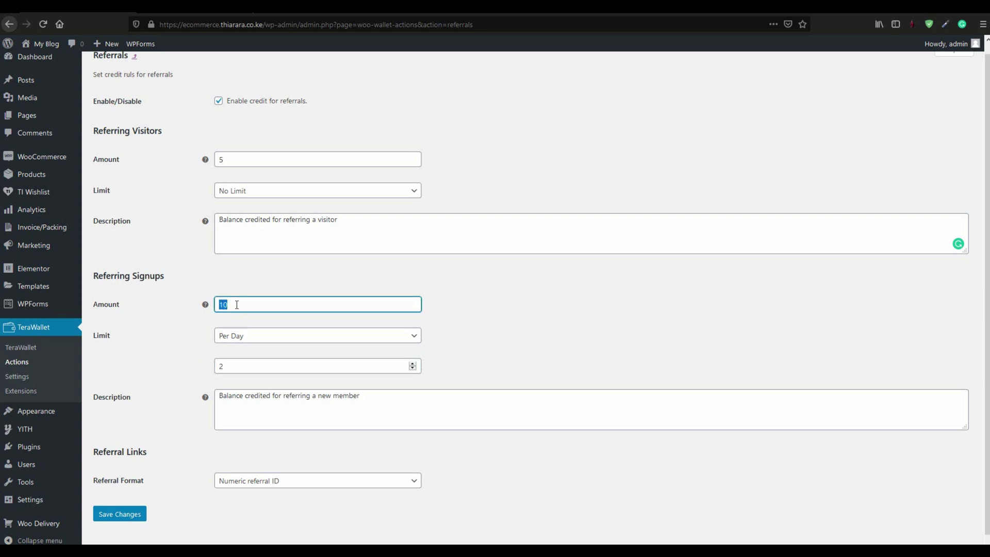
left_click_drag(242, 367, 206, 364)
left_click(235, 366)
left_click(241, 303)
left_click_drag(243, 305, 214, 304)
left_click_drag(230, 363, 210, 360)
left_click(246, 342)
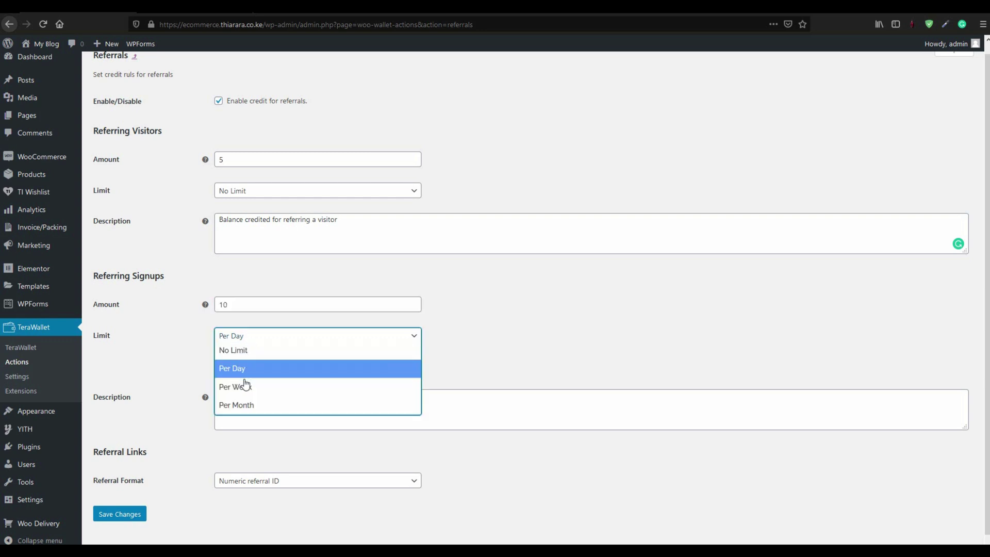
left_click(253, 352)
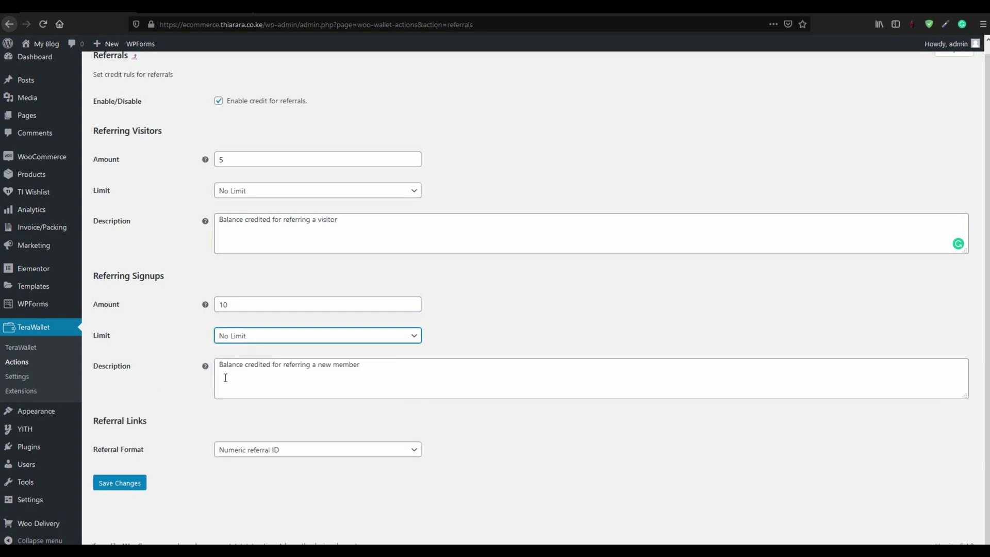
Check the Referring Signups description, set the referral format to Usernames as referral ID, and save the changes.
mouse_move(225, 378)
left_mouse_down()
mouse_move(245, 378)
mouse_move(233, 377)
left_mouse_up()
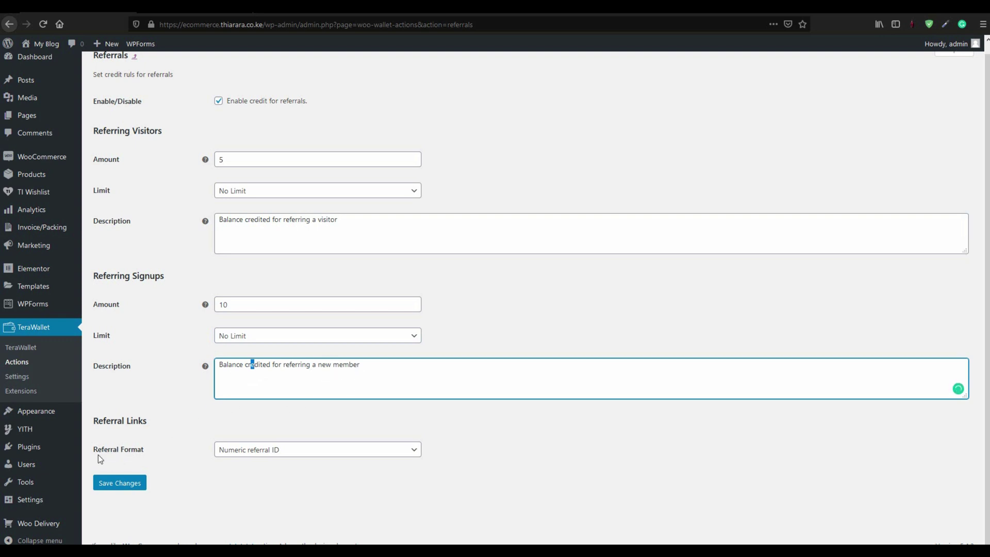
left_click(229, 451)
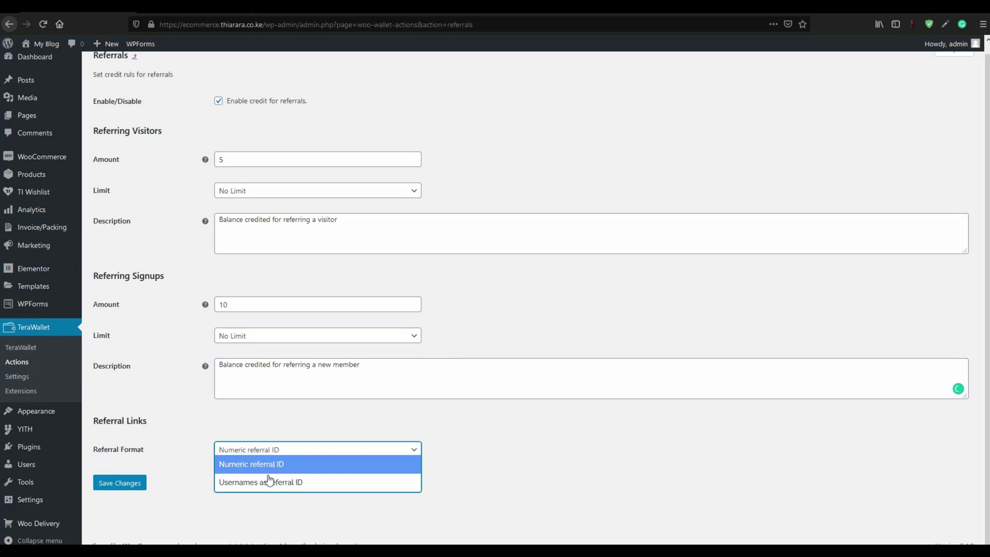
left_click(298, 487)
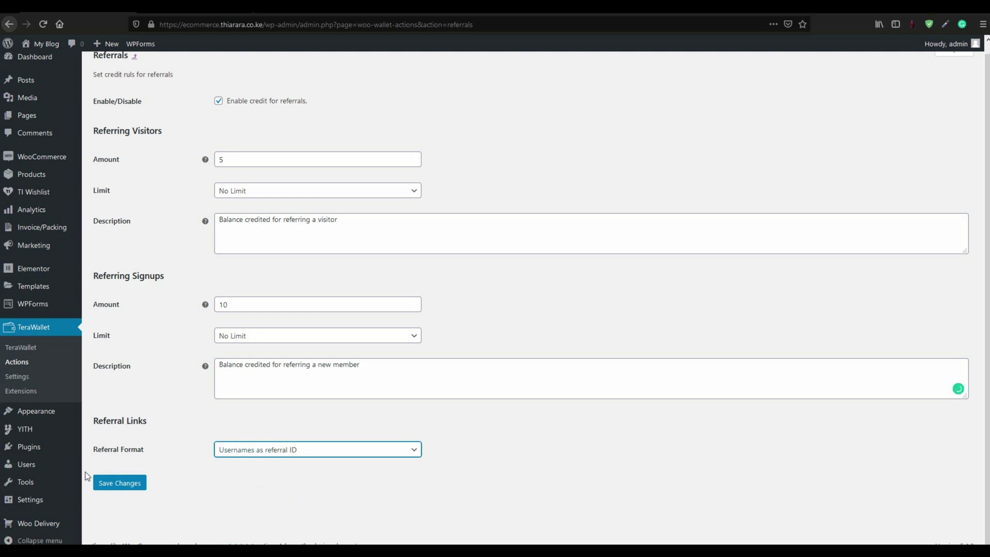
left_click(111, 489)
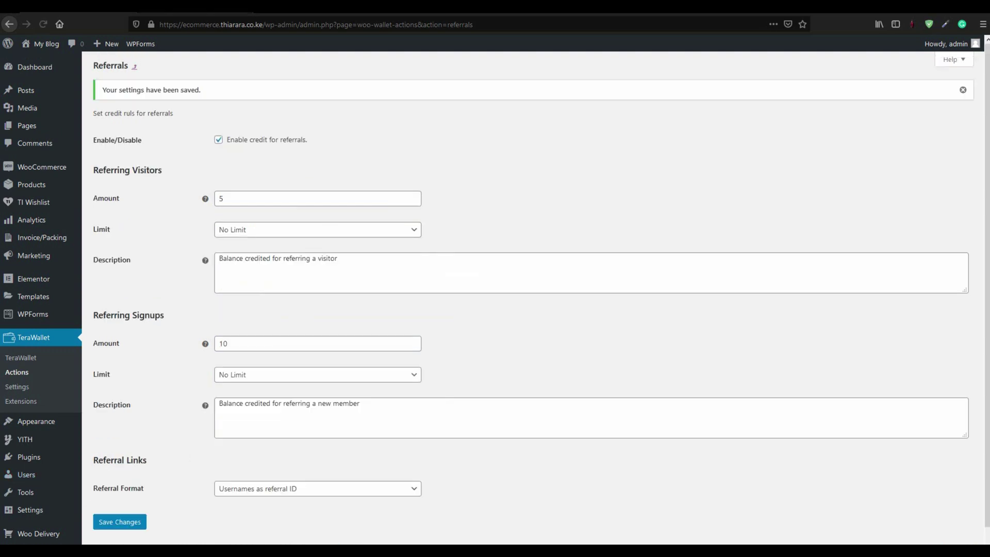
Reload the customer's wallet page on the storefront, open its Referrals section, and inspect the referral URL.
left_click(171, 12)
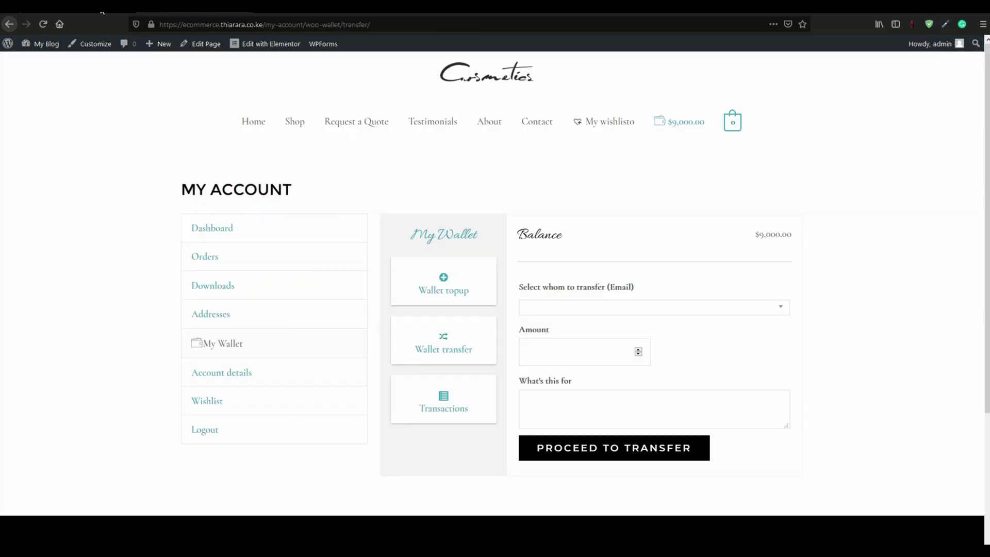
left_click(44, 25)
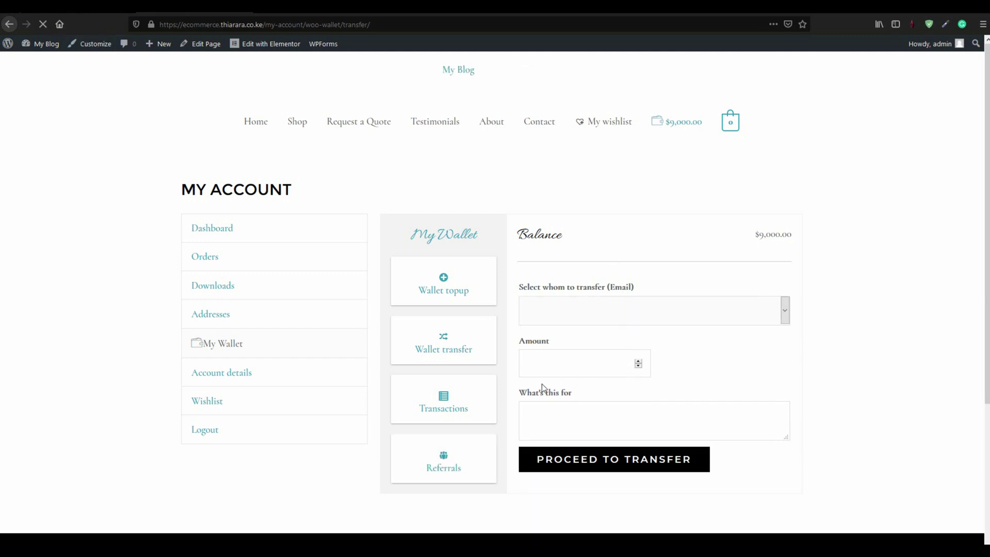
left_click(445, 466)
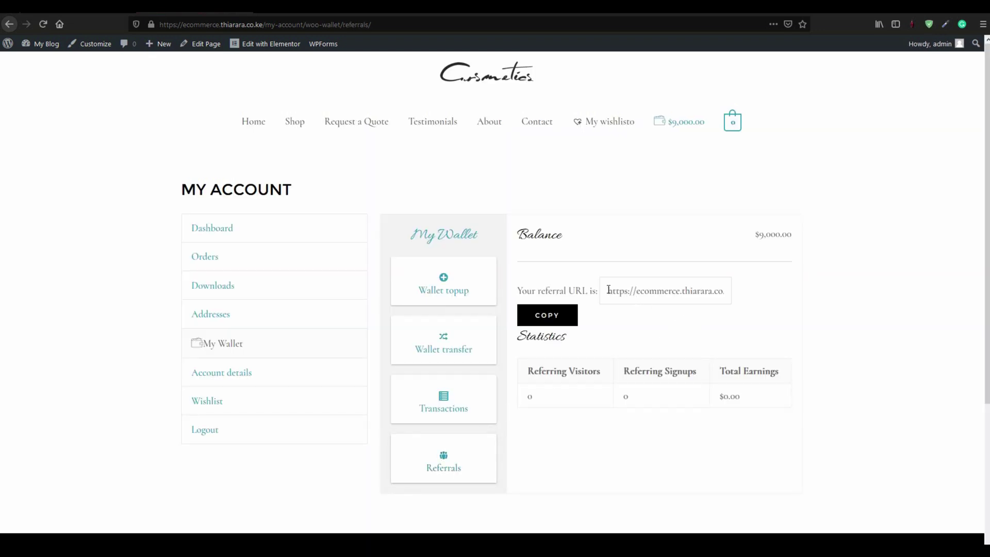
mouse_move(608, 290)
left_mouse_down()
mouse_move(755, 292)
mouse_move(600, 291)
left_mouse_up()
left_click(726, 291)
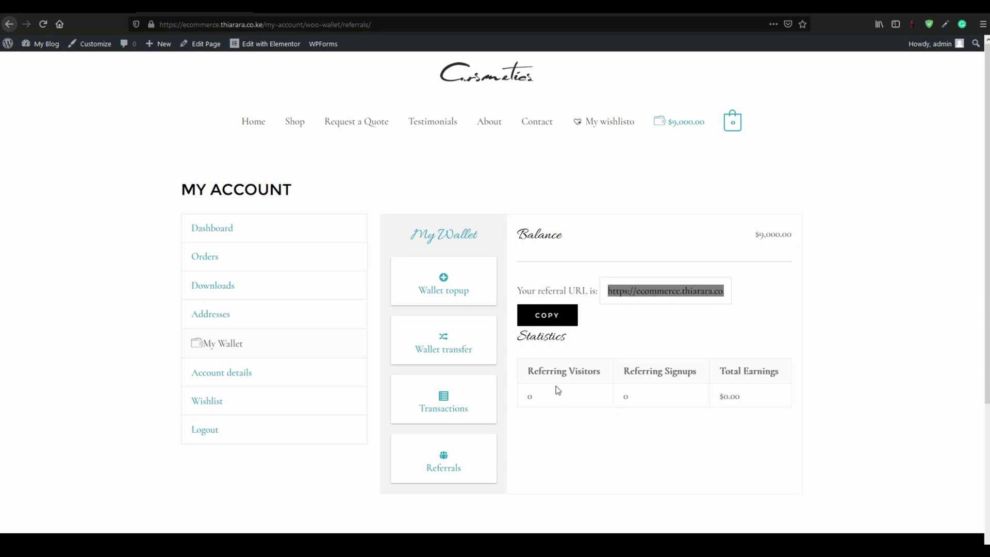
Review the referring visitors, referring signups and total earnings statistics, then return to the Referrals action settings.
left_click_drag(528, 372, 604, 397)
left_click(568, 397)
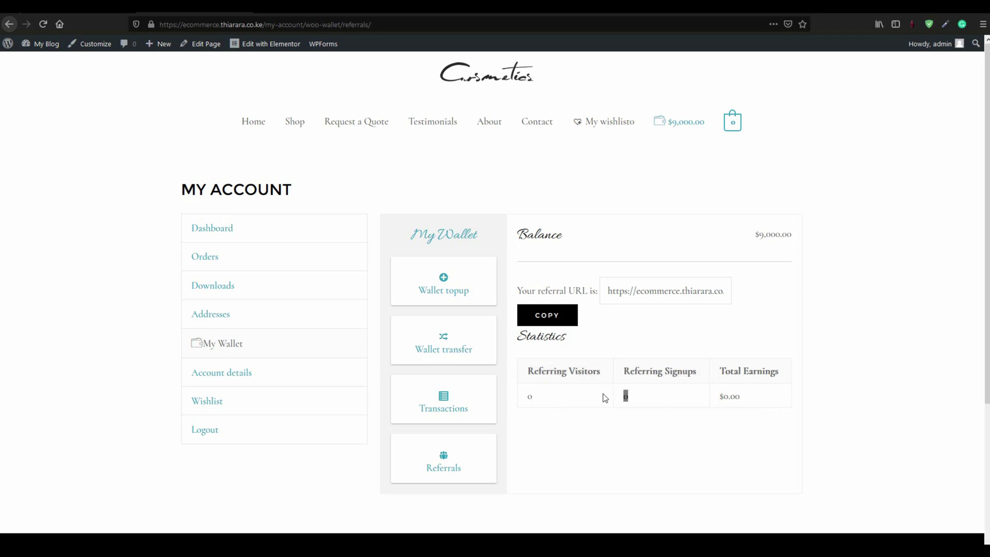
left_click_drag(726, 363, 785, 400)
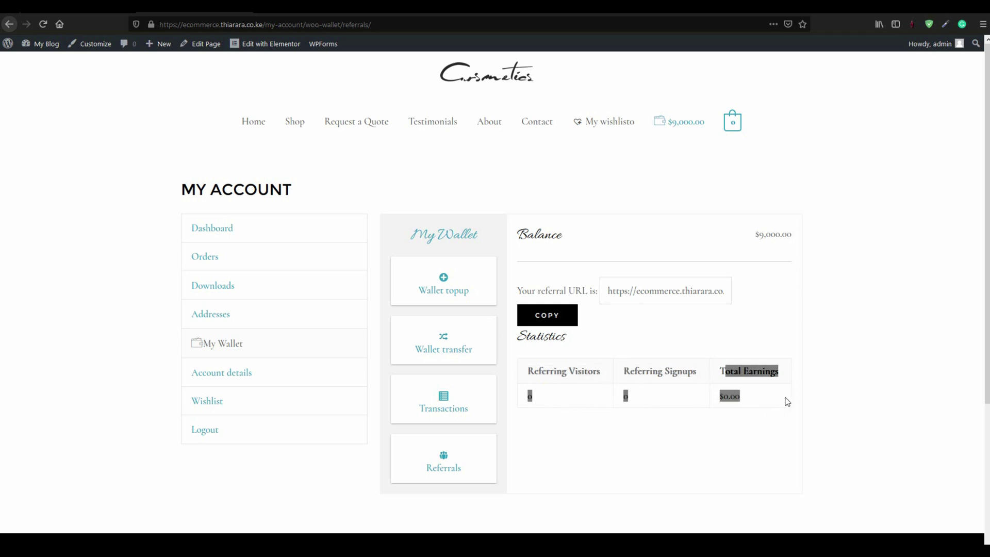
left_click(818, 370)
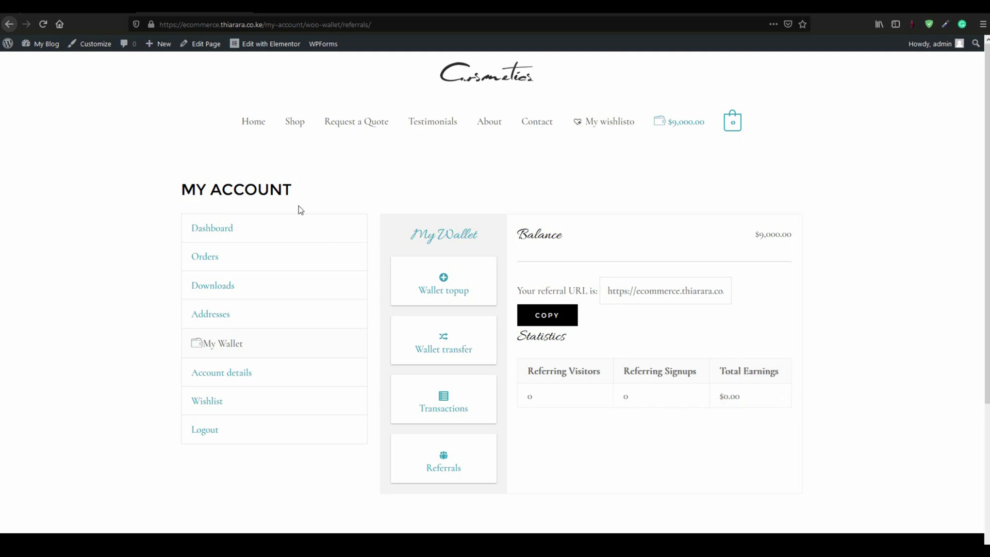
key("ctrl+Tab")
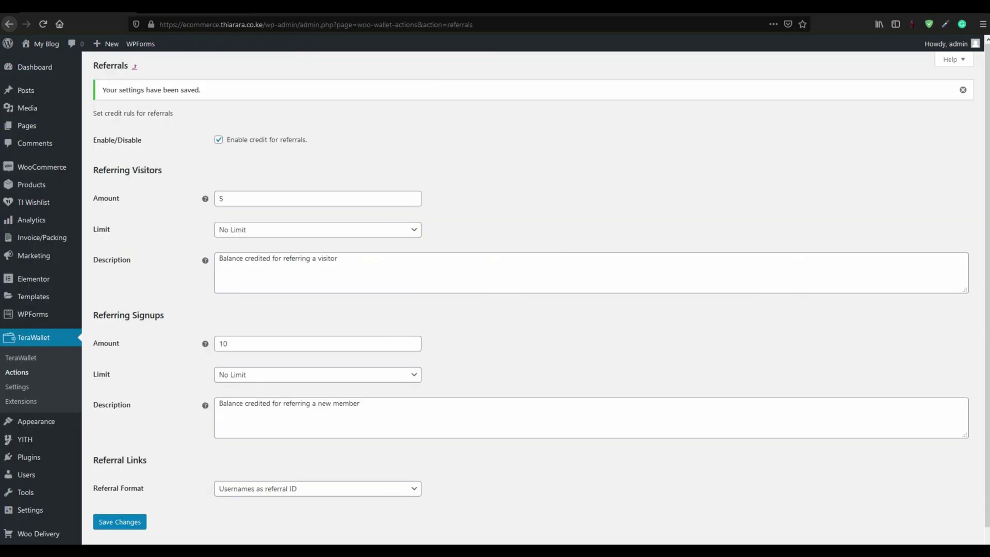
Open the general TeraWallet settings and check the Rechargeable Product Title.
left_click(12, 390)
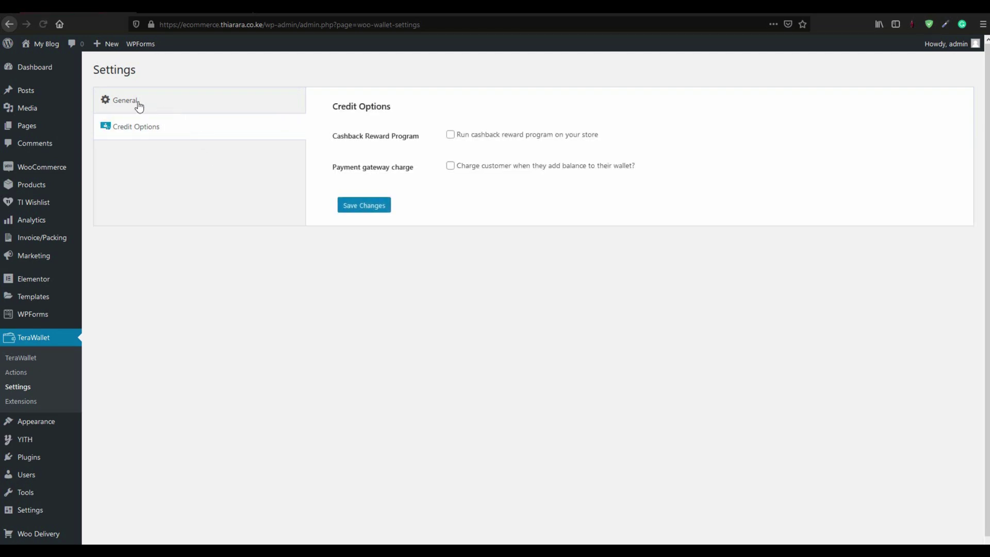
left_click(135, 105)
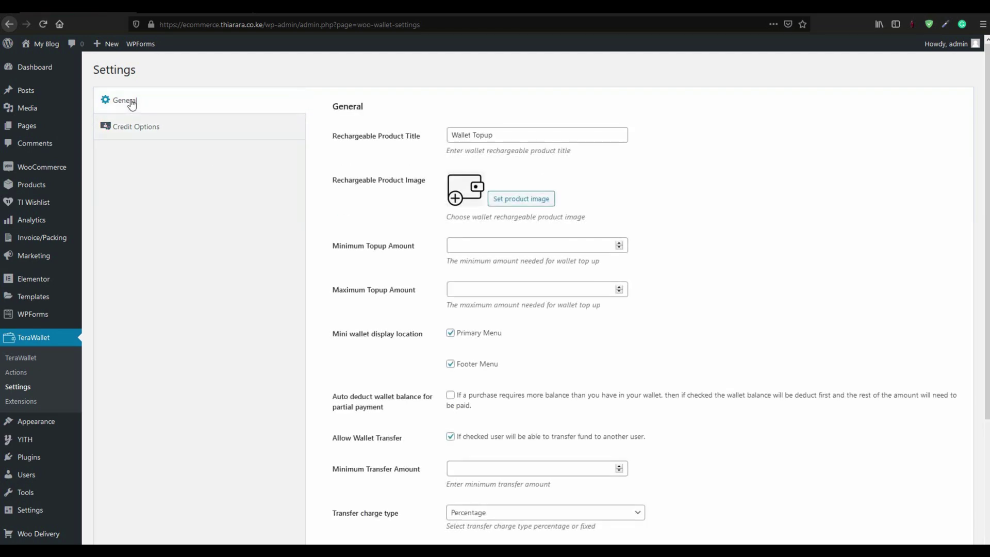
left_click_drag(501, 135, 448, 134)
left_click(500, 134)
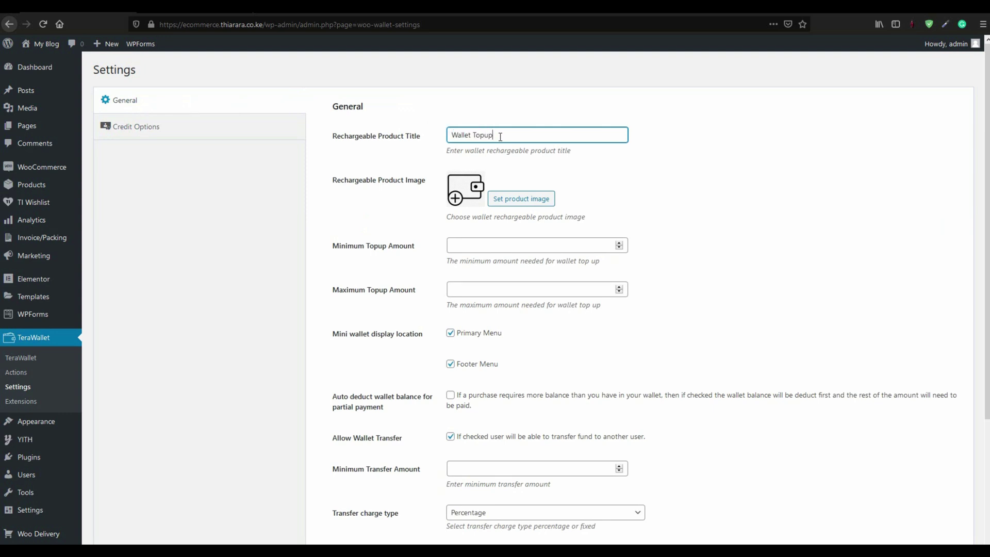
double_click(482, 135)
Set wallet.png from the media library as the Rechargeable Product Image.
left_click_drag(337, 180, 412, 198)
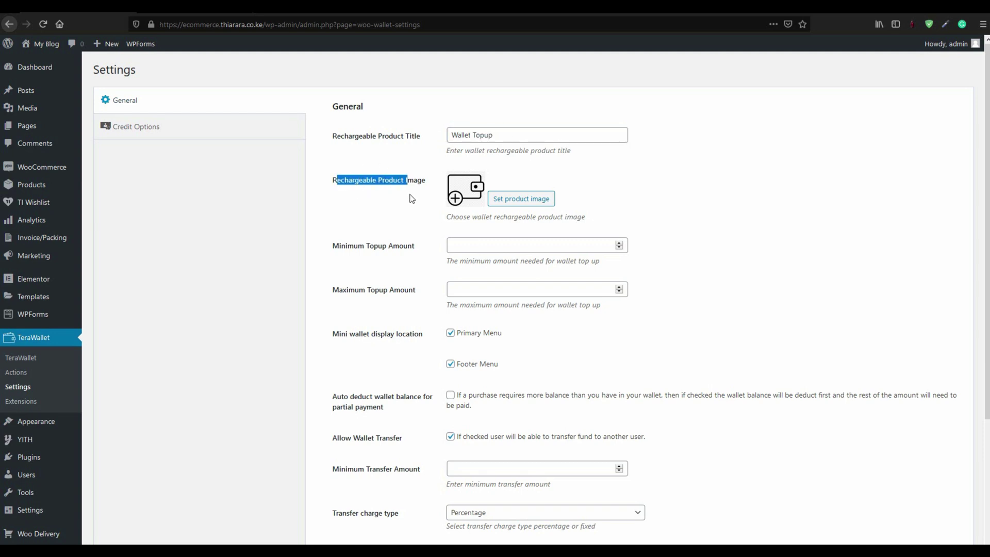
left_click(418, 200)
left_click(506, 200)
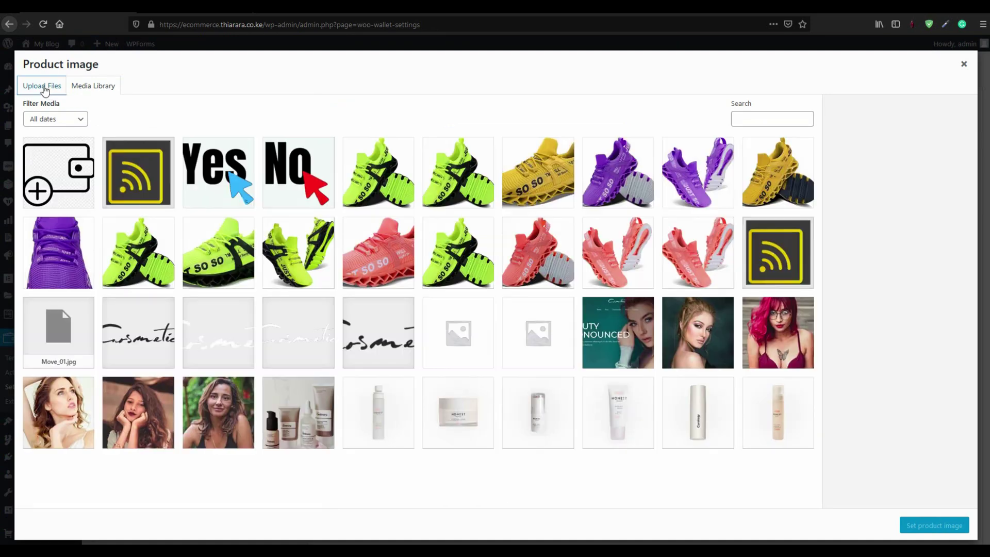
left_click(53, 90)
left_click(78, 87)
left_click(62, 155)
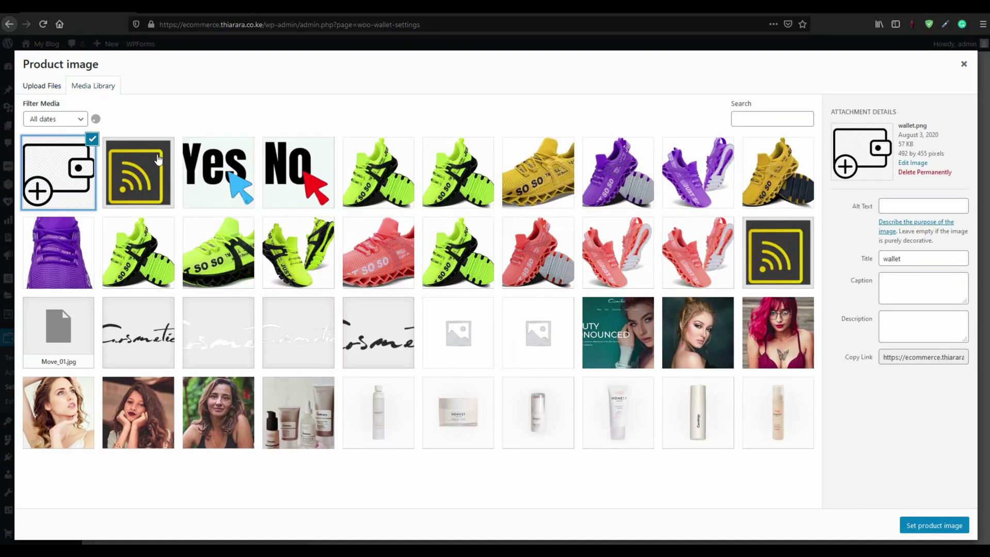
left_click(921, 526)
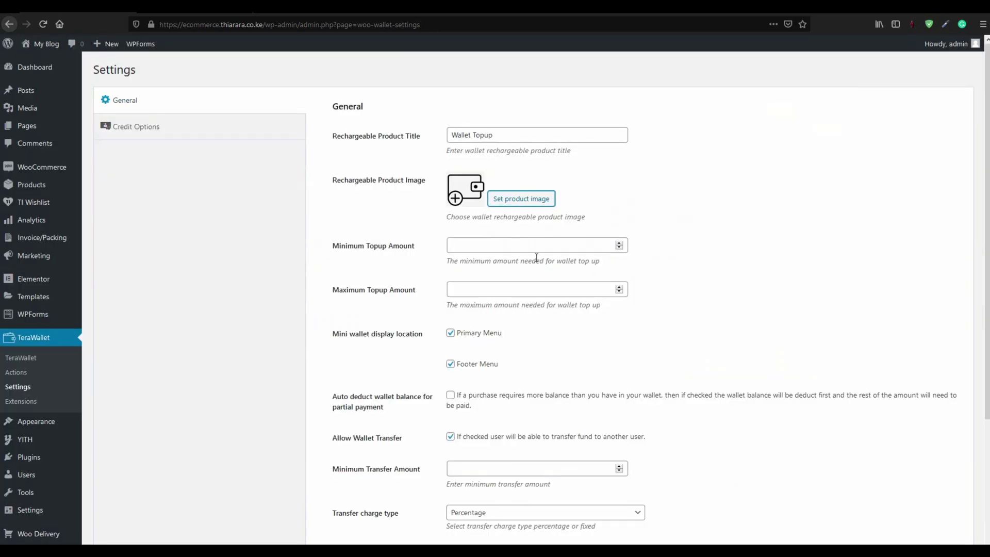
Try a Minimum Topup Amount of 100, and clear the value again.
left_click_drag(333, 249, 432, 252)
left_click(463, 245)
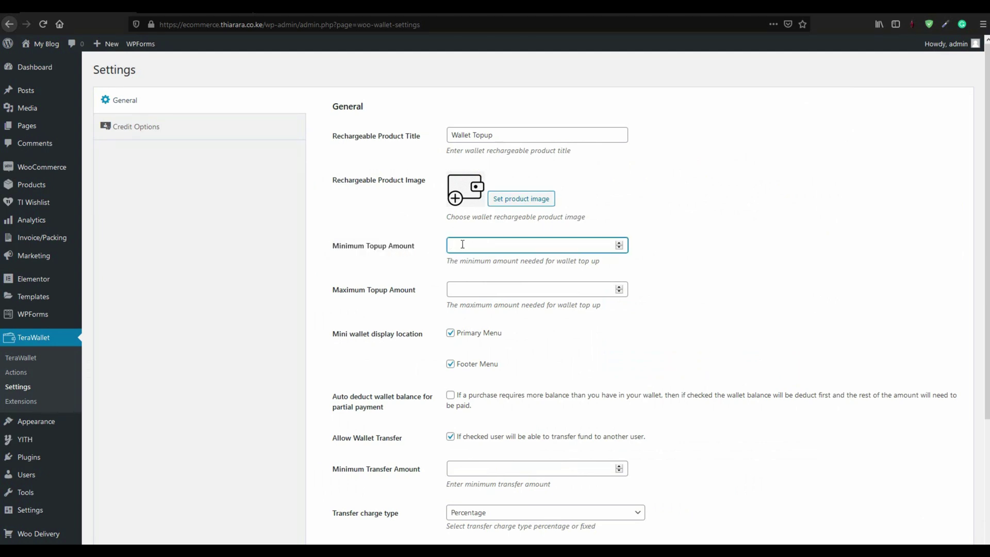
type("100")
left_click_drag(464, 245, 437, 244)
key("BackSpace")
Try a Maximum Topup Amount of 10000, and clear the value again.
left_click_drag(331, 293, 428, 300)
left_click(454, 290)
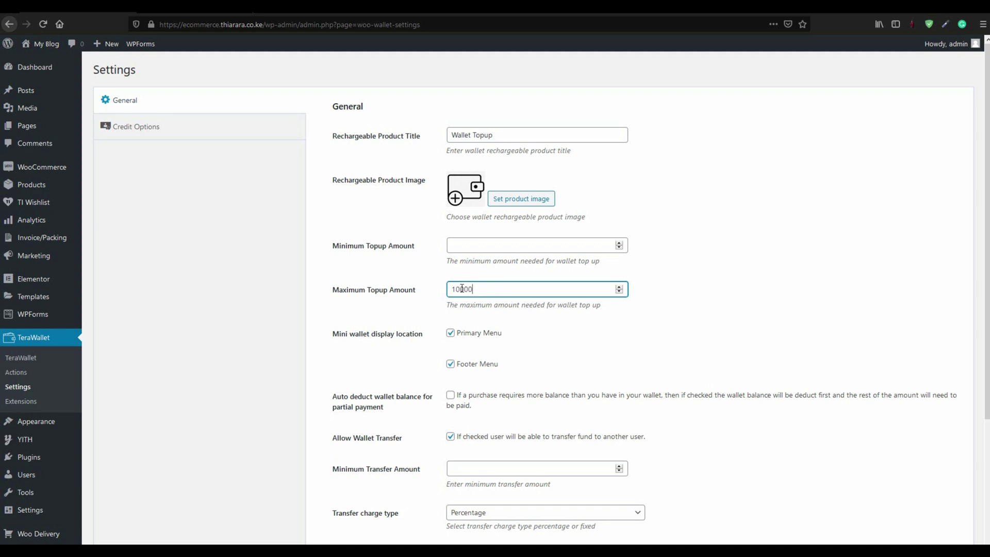
double_click(462, 288)
left_click(484, 289)
left_click_drag(484, 289, 406, 286)
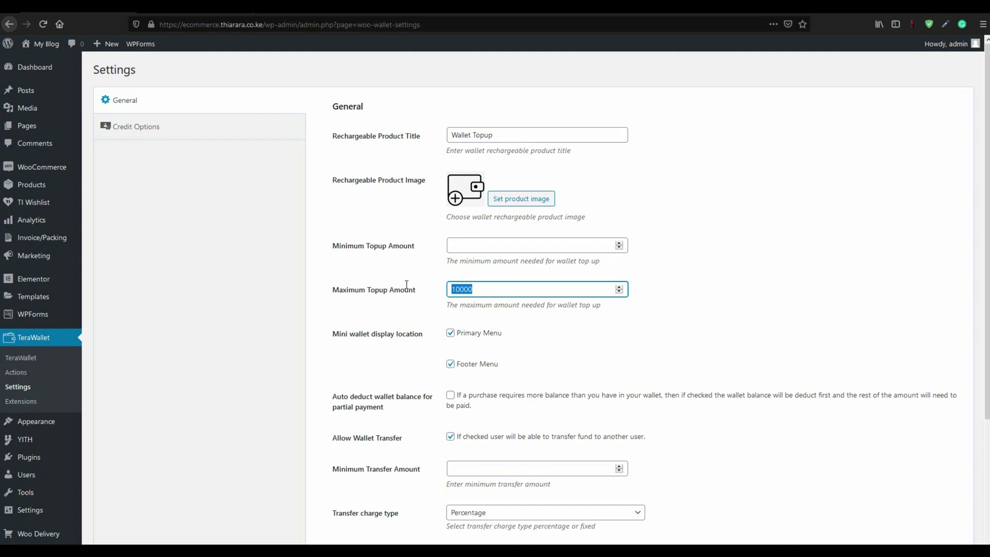
left_click(485, 290)
left_click_drag(484, 290, 441, 292)
key("BackSpace")
Keep Primary Menu enabled as a mini wallet display location and inspect the storefront's header and footer.
left_click(450, 335)
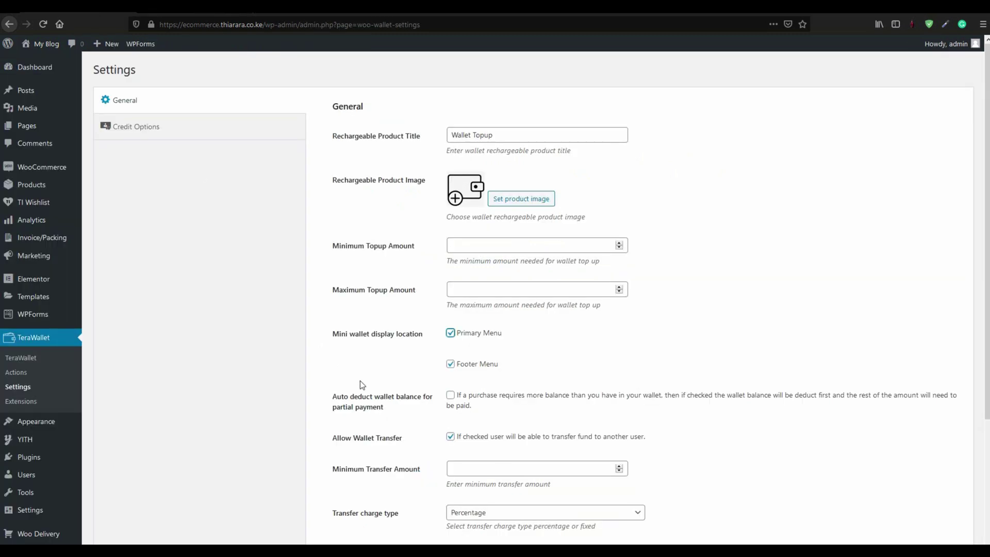
scroll(462, 392, "down", 3)
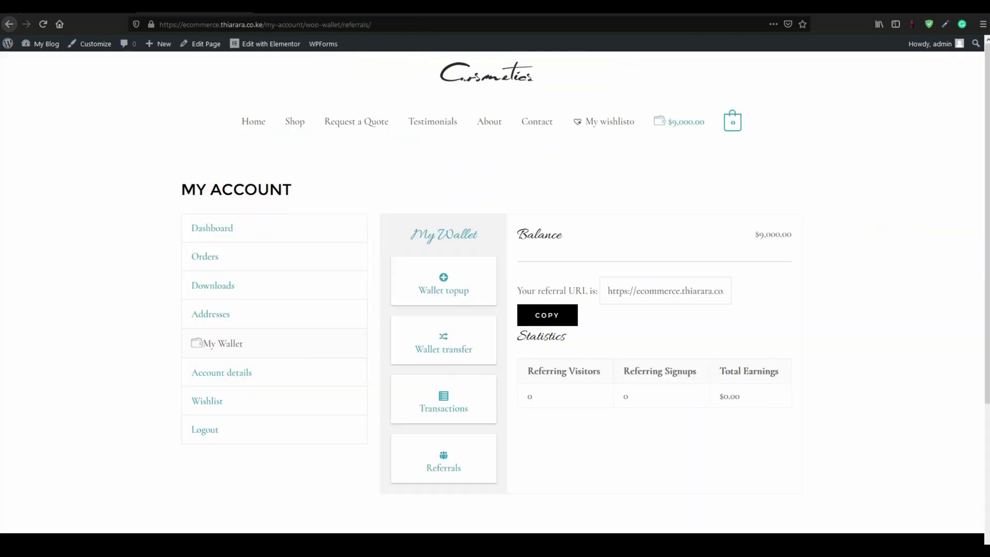
scroll(495, 361, "down", 4)
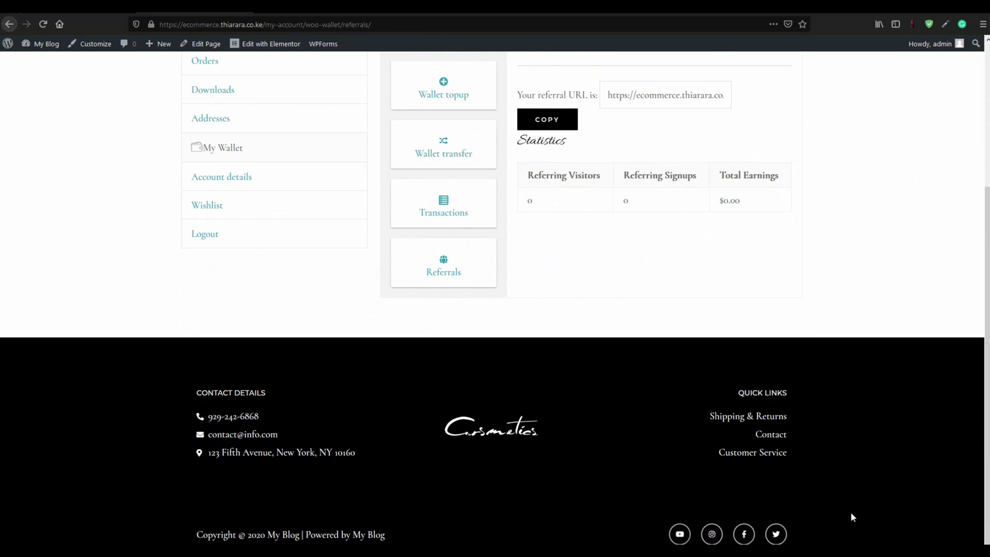
scroll(410, 493, "up", 4)
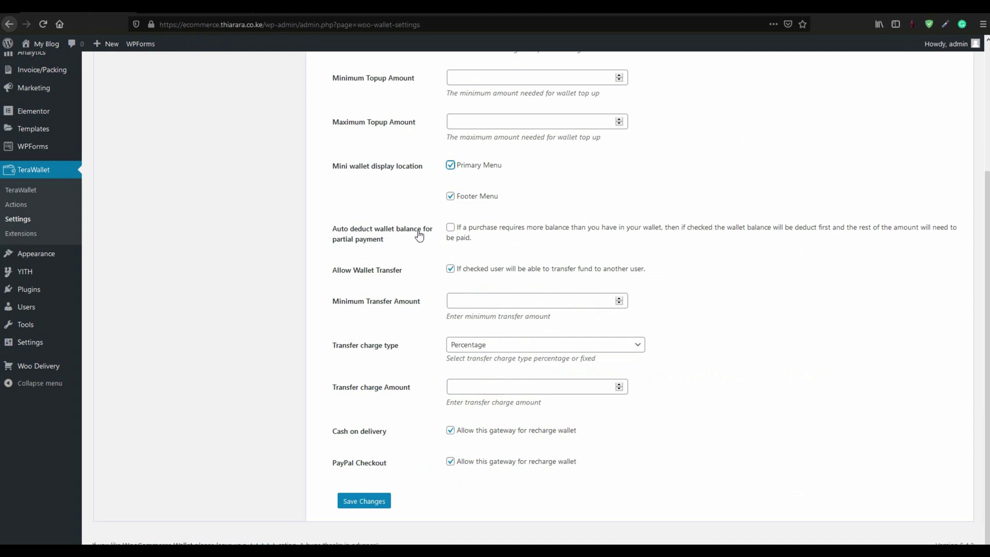
Enable automatic deduction of the wallet balance for partial payments and check the Allow Wallet Transfer setting.
left_click(451, 229)
left_click_drag(337, 273, 401, 280)
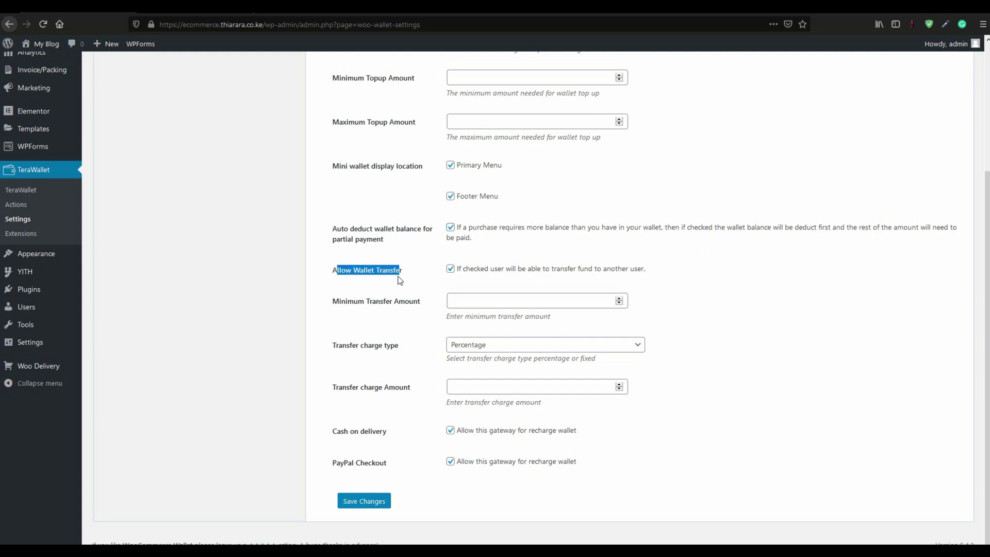
left_click(455, 279)
Review the Minimum Transfer Amount setting and the available Transfer charge type options.
left_click_drag(320, 306, 425, 306)
left_click(460, 297)
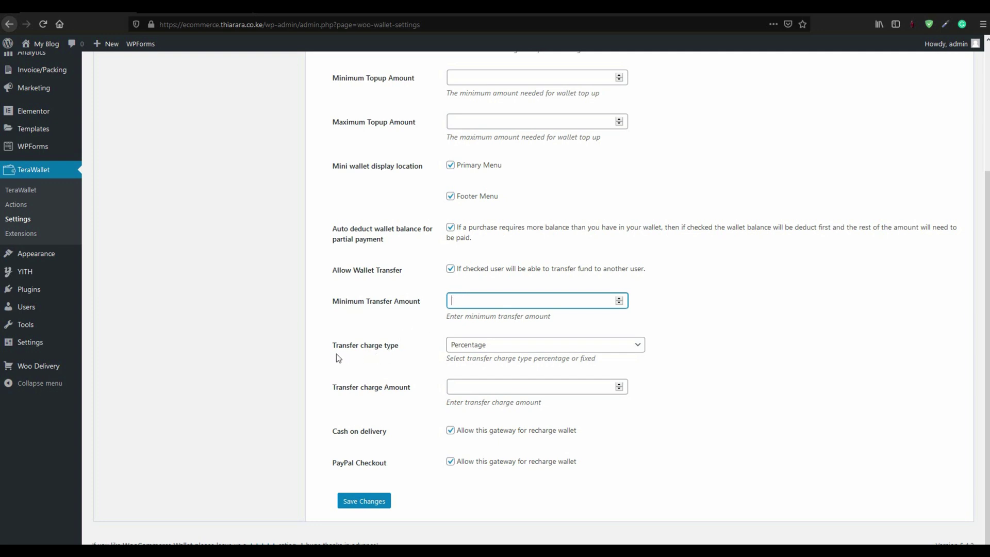
left_click_drag(336, 354, 414, 361)
left_click(484, 354)
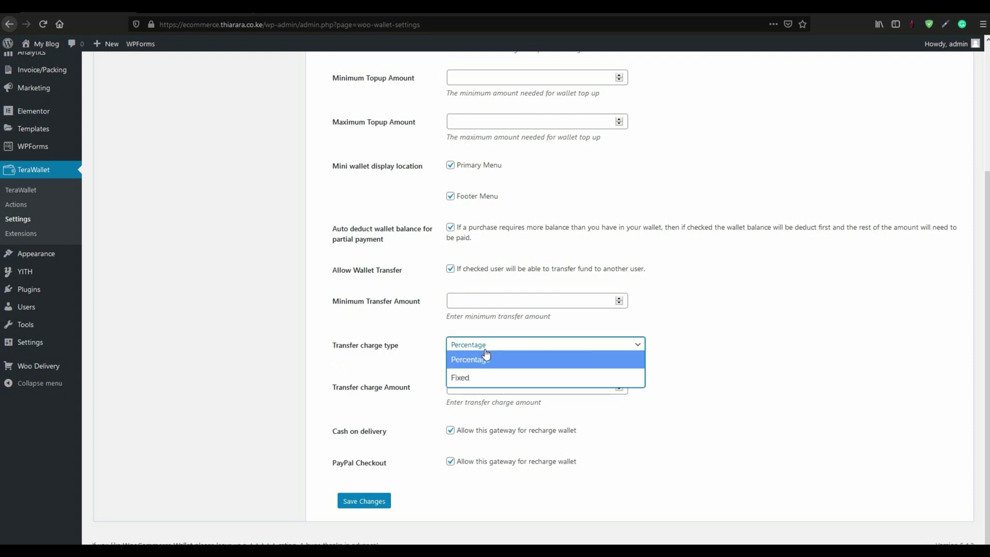
key("Escape")
Try a Transfer charge Amount of 10, and clear the value again.
left_click(465, 386)
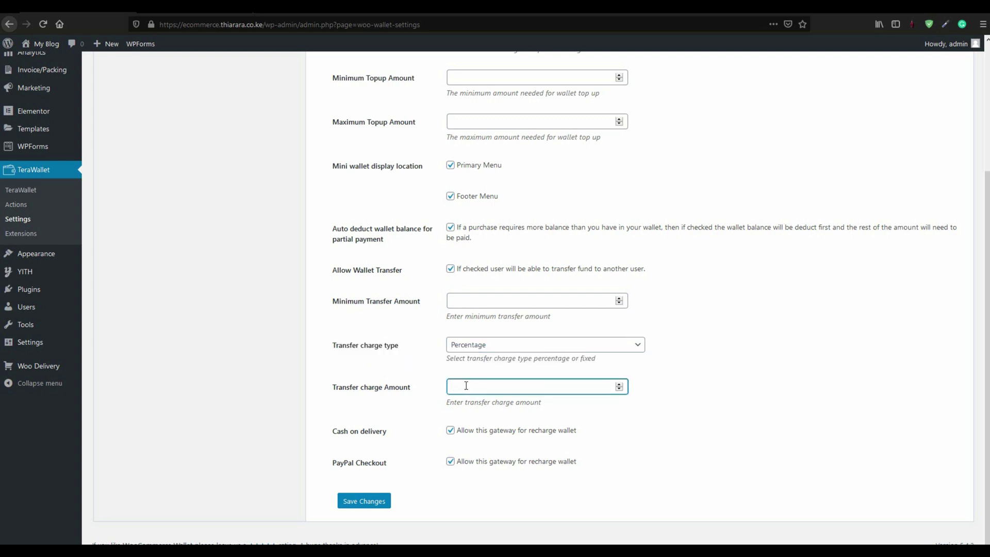
type("10")
left_click(453, 302)
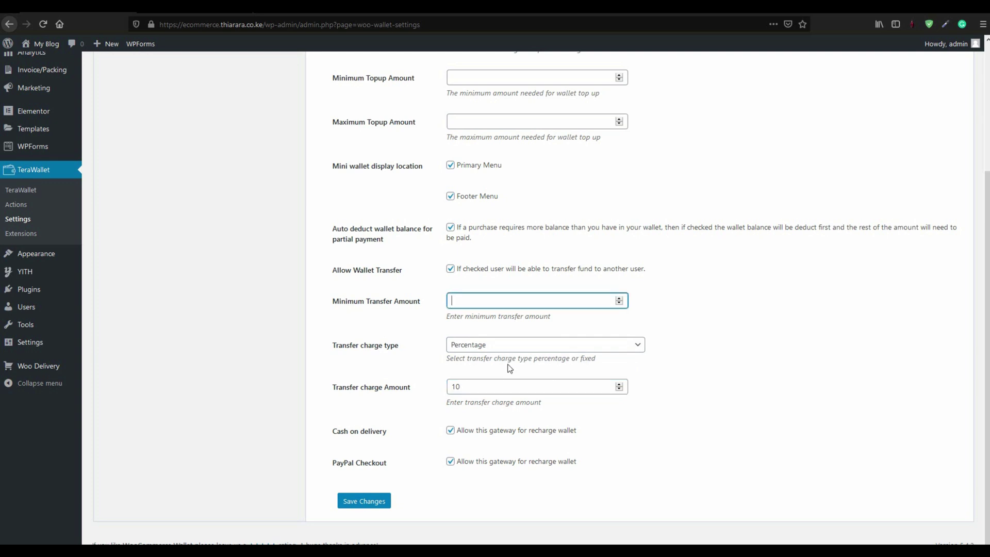
double_click(484, 386)
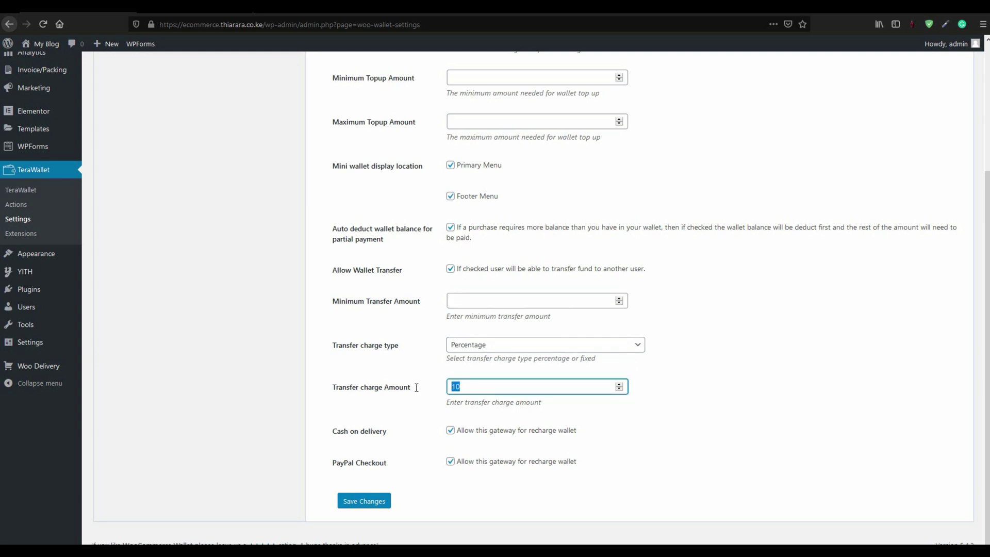
key("BackSpace")
Toggle the Cash on delivery recharge gateway off and back on, and save the general settings.
left_click(338, 440)
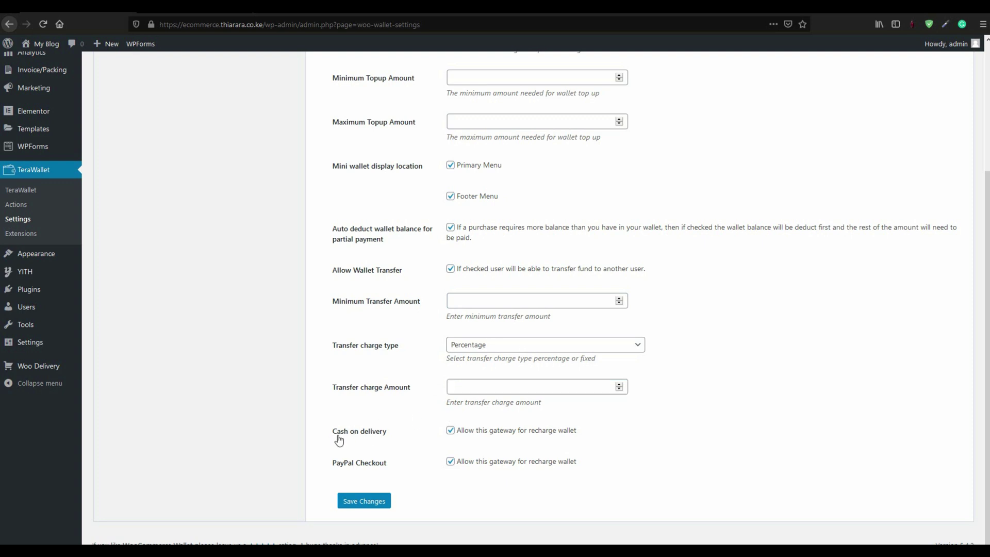
left_click_drag(338, 440, 403, 439)
left_click(450, 432)
left_click(408, 433)
left_click(450, 431)
left_click(361, 502)
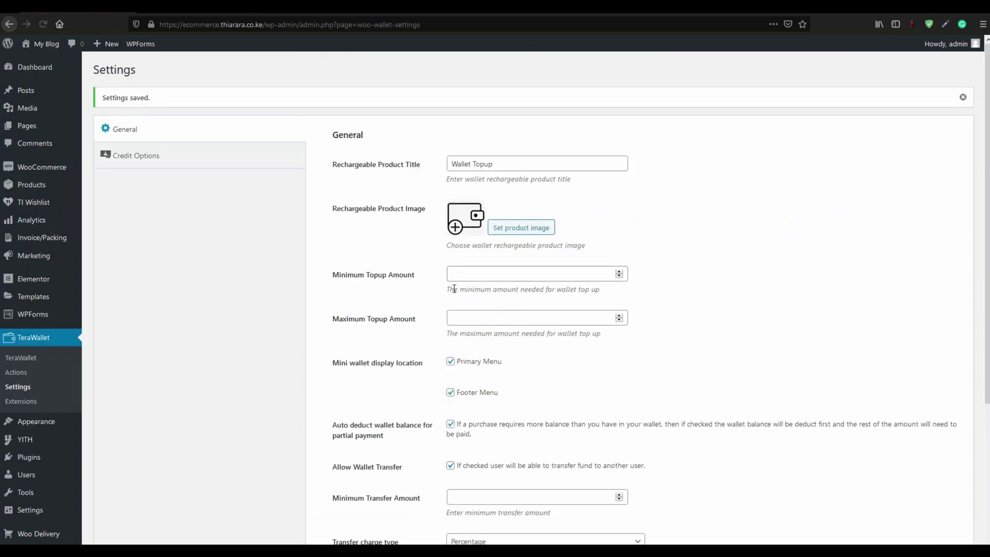
Enable the cashback reward program in Credit Options and remove Processing from the order statuses that process cashback.
left_click(164, 161)
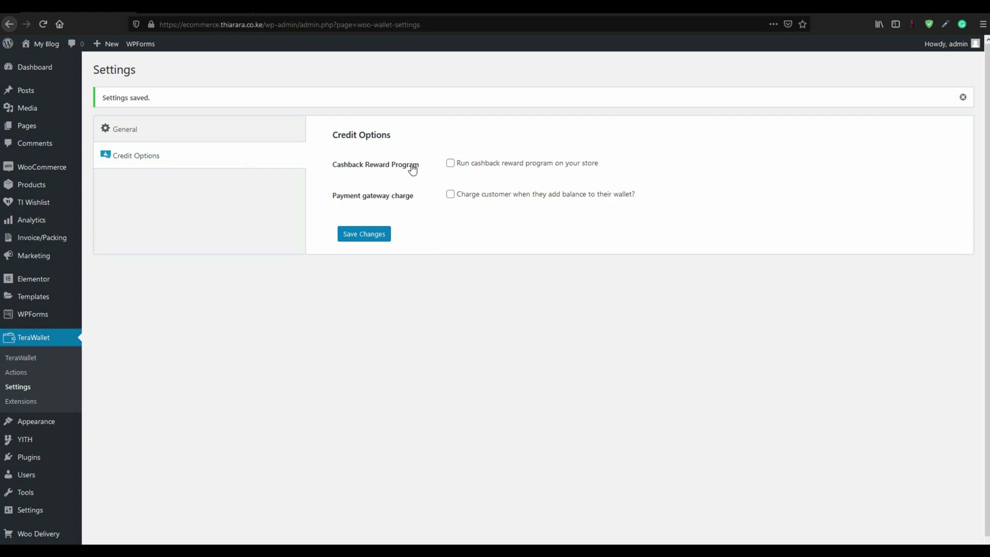
left_click(450, 164)
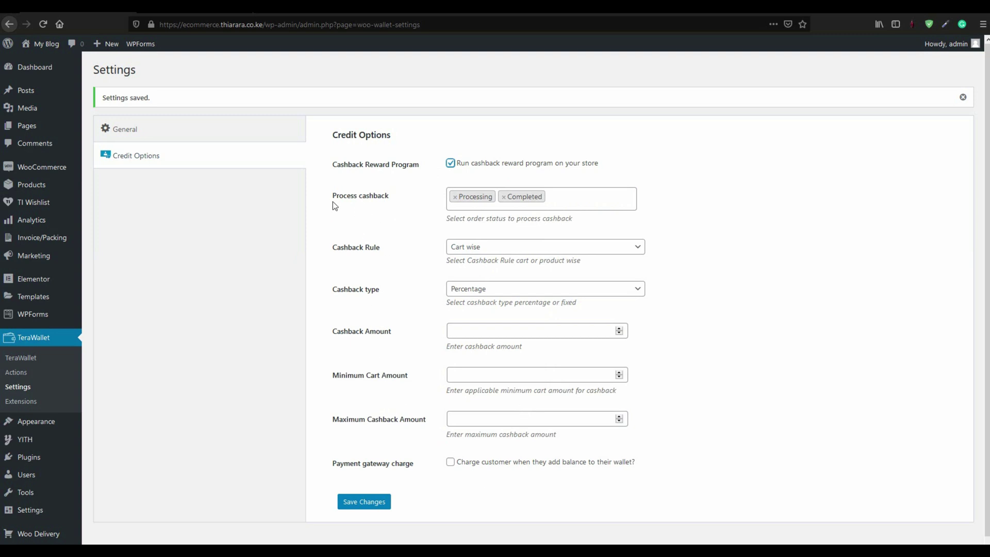
left_click_drag(333, 202, 448, 206)
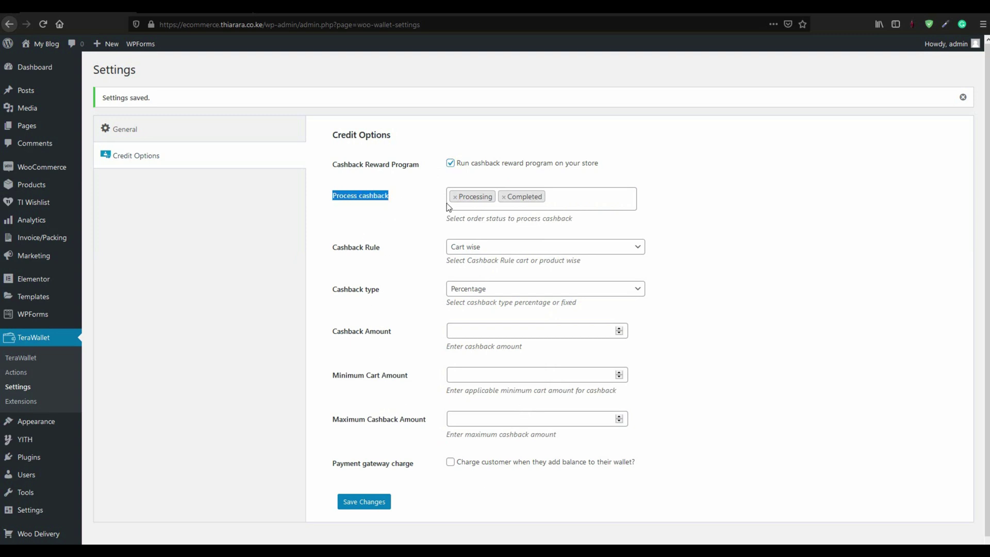
left_click(455, 198)
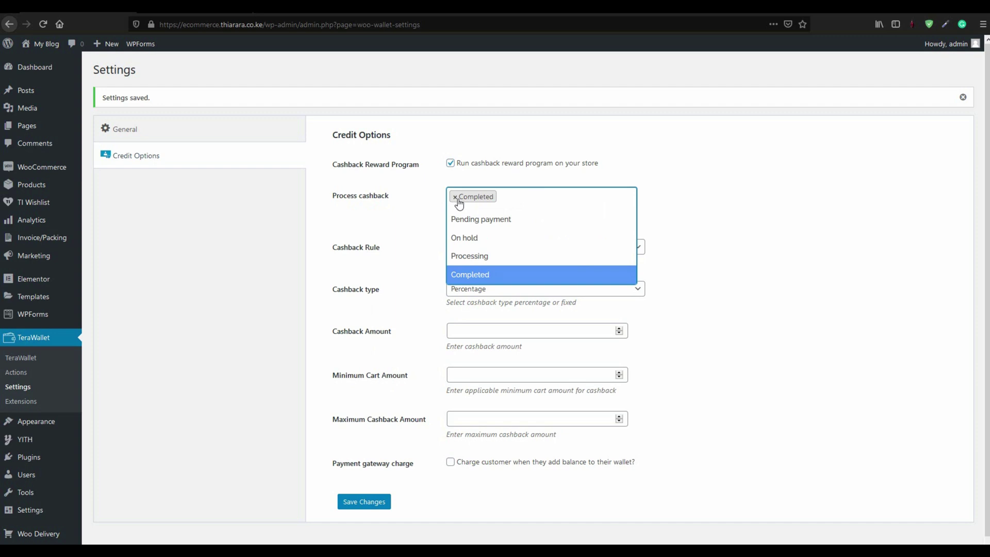
left_click(422, 200)
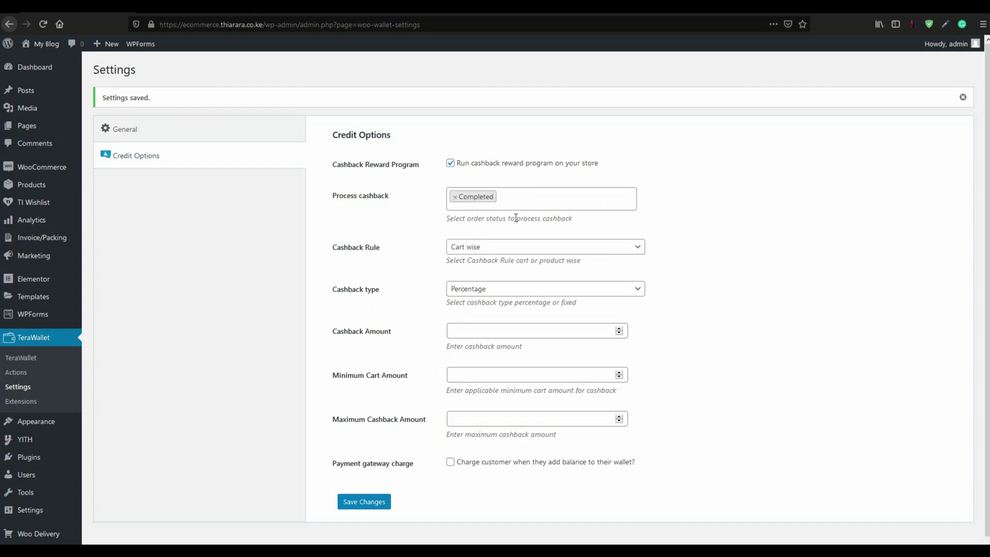
Try the Product category wise cashback rule, and return the rule to Cart wise.
left_click_drag(327, 253, 389, 253)
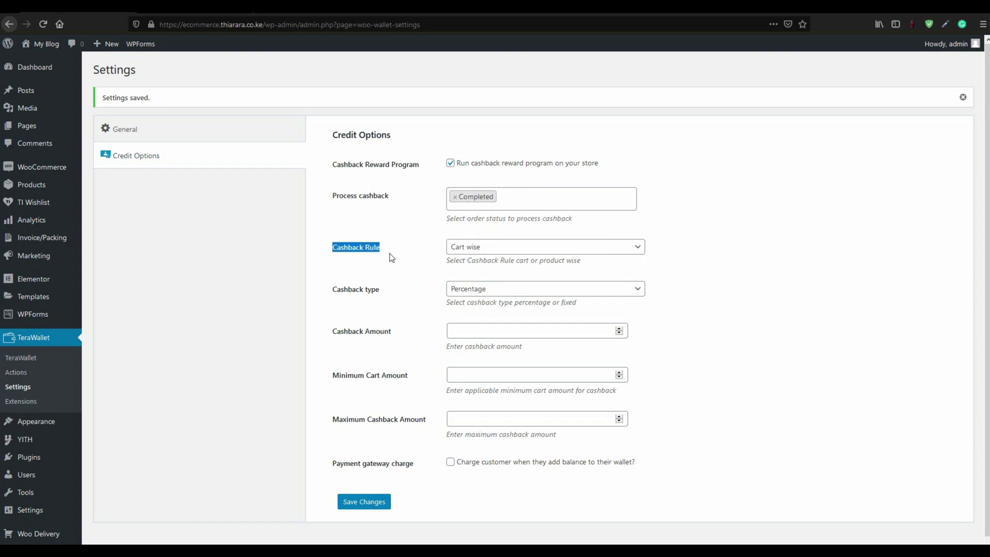
left_click(480, 251)
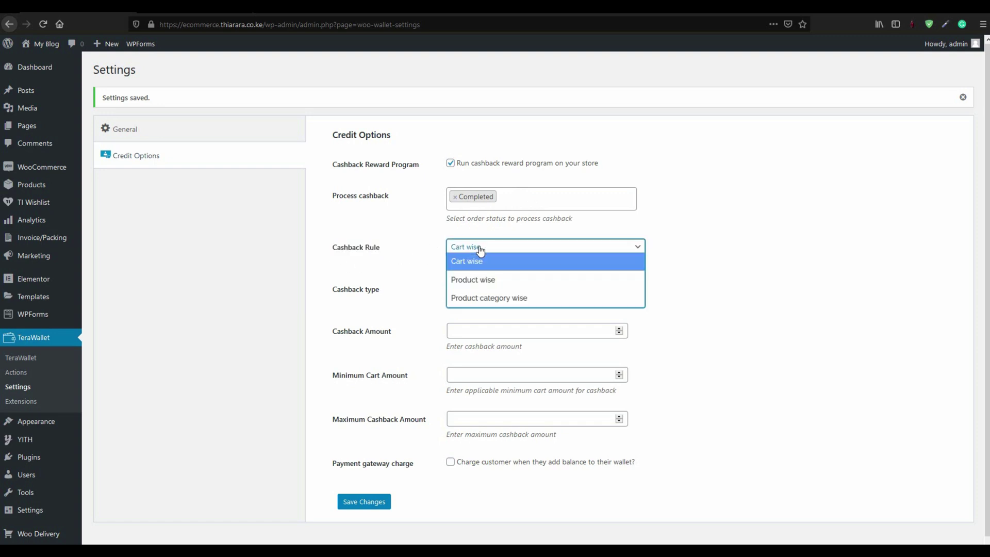
left_click(524, 304)
key("Up")
key("Up")
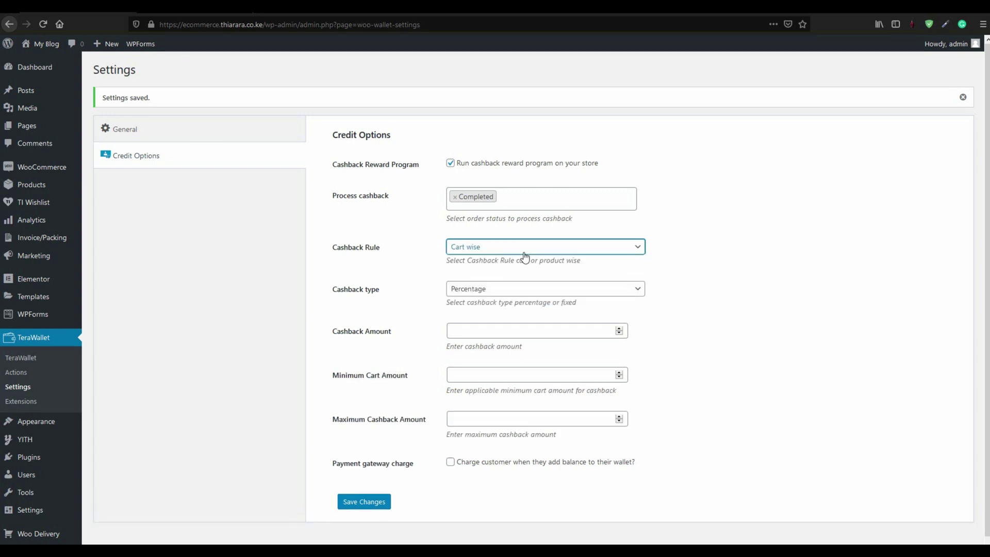
left_click(510, 248)
left_click(496, 264)
Try the Fixed cashback type, and return the Cashback type to Percentage.
left_click(494, 292)
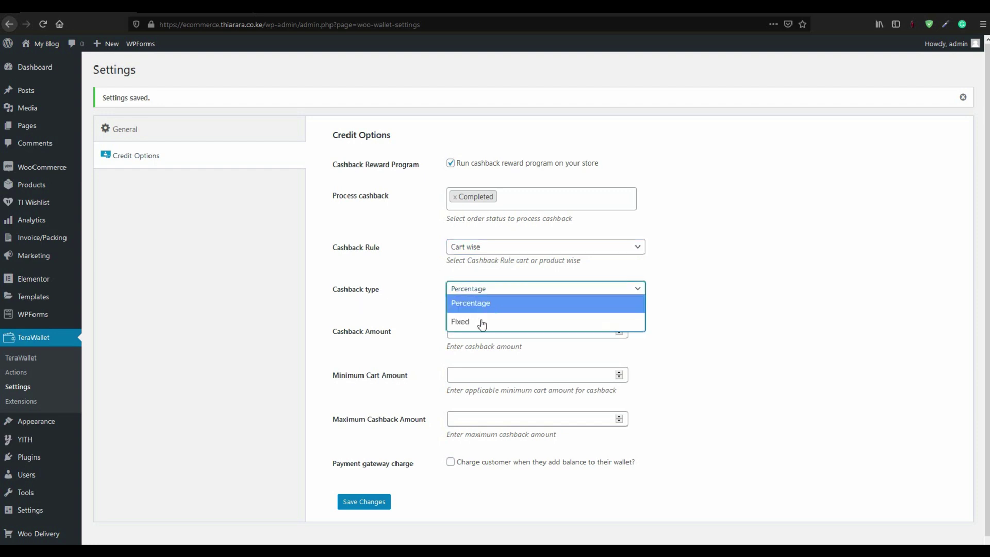
left_click(498, 300)
left_click(491, 294)
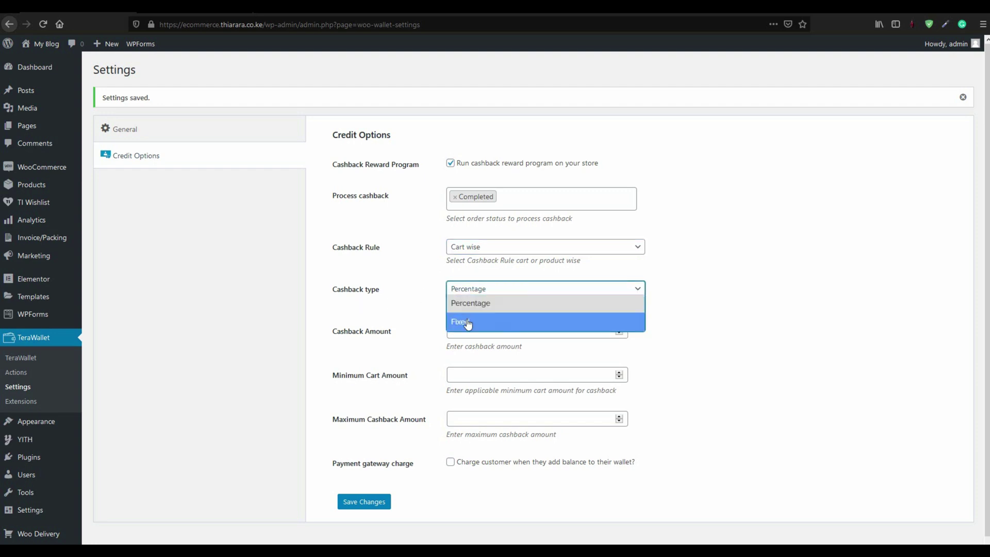
left_click(469, 322)
left_click(490, 295)
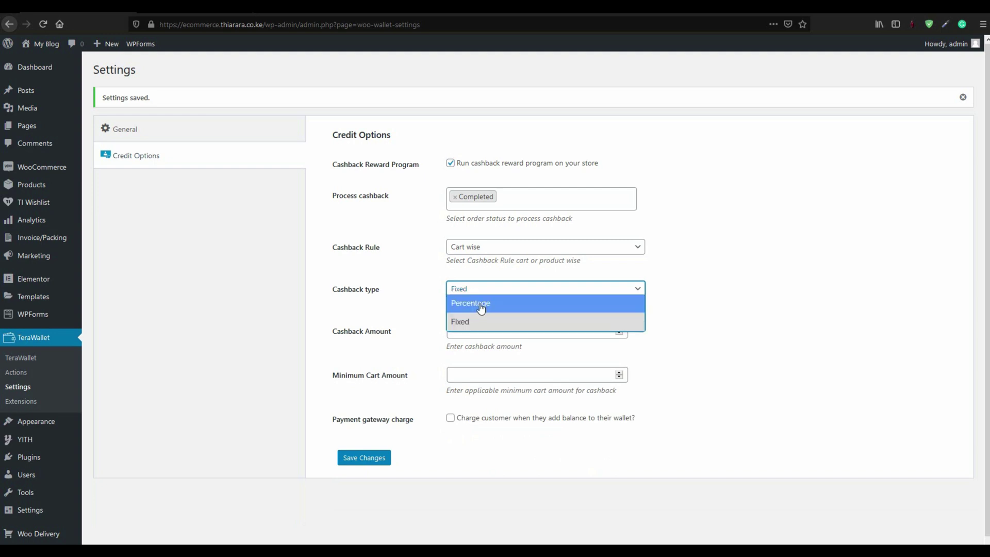
left_click(482, 303)
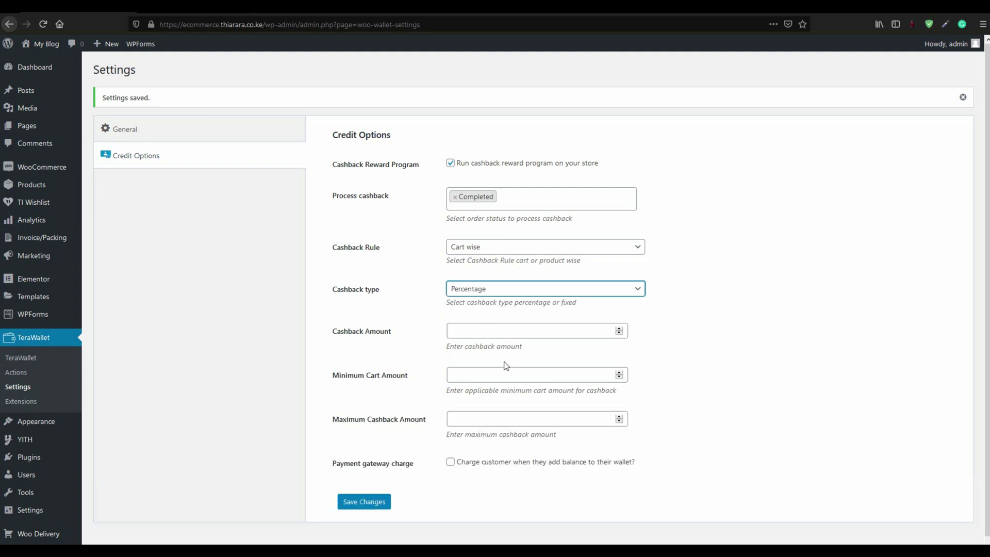
left_click(497, 292)
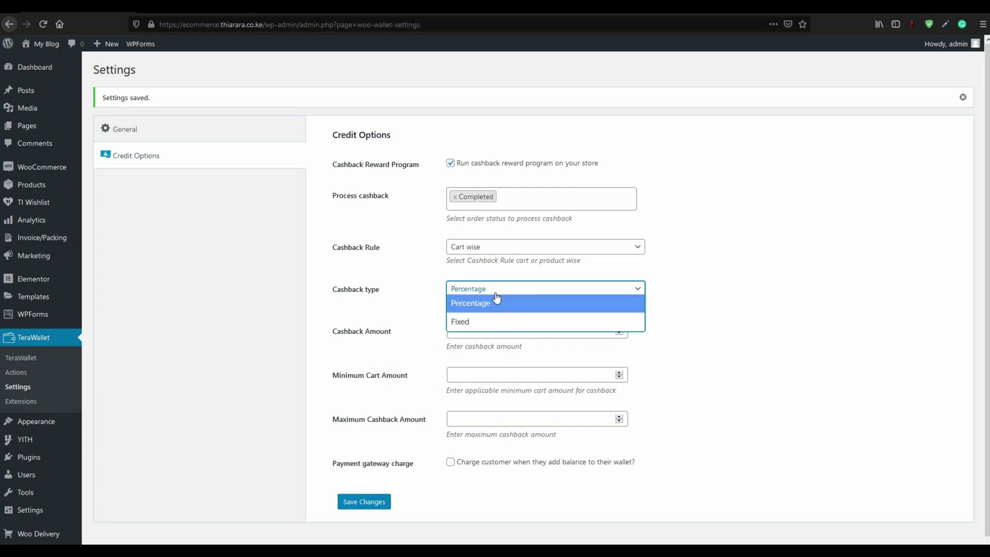
left_click(485, 323)
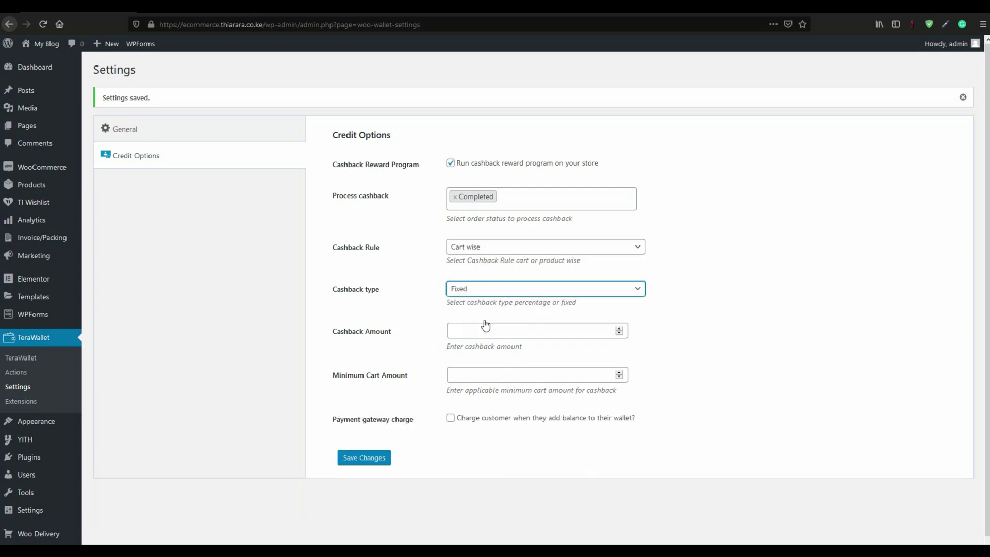
left_click(485, 290)
left_click(485, 292)
left_click(484, 292)
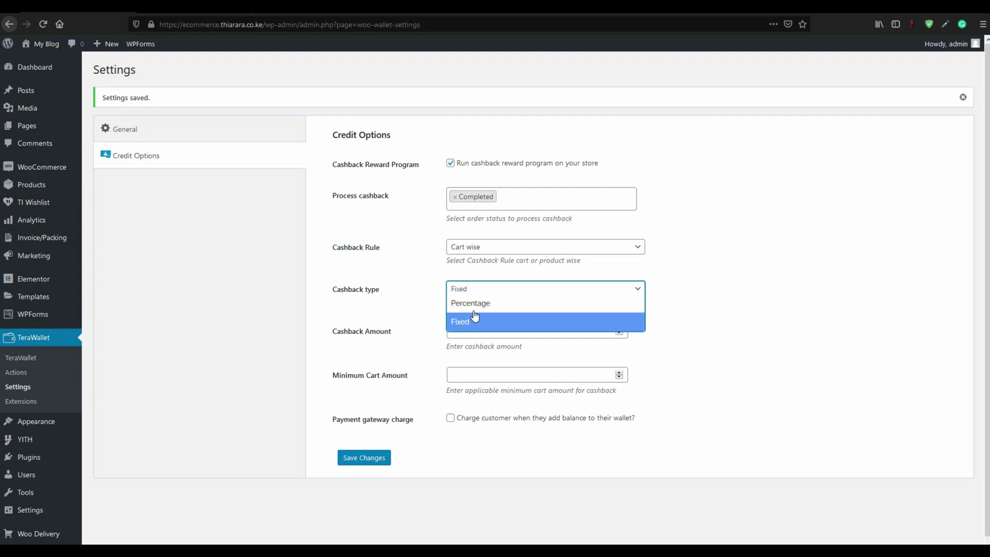
left_click(477, 305)
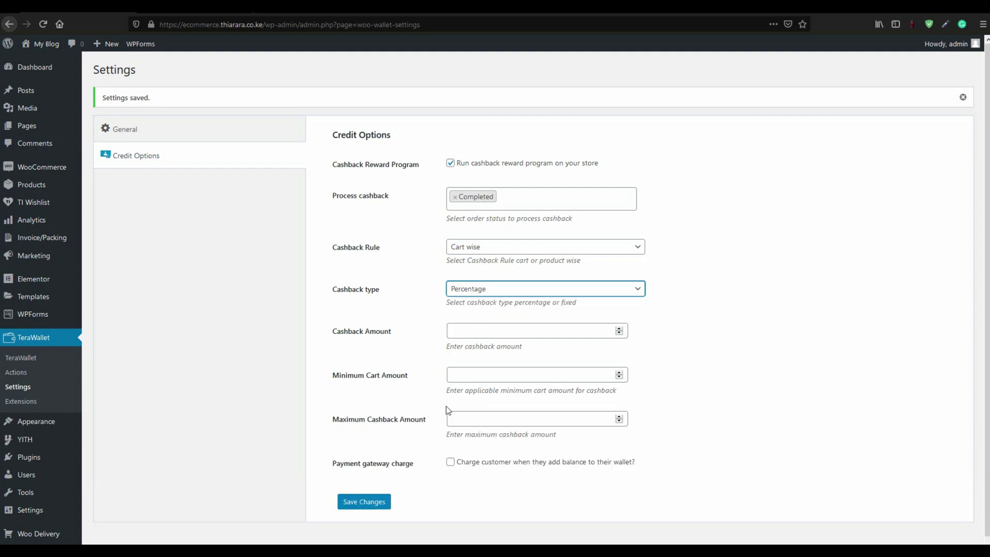
left_click(461, 332)
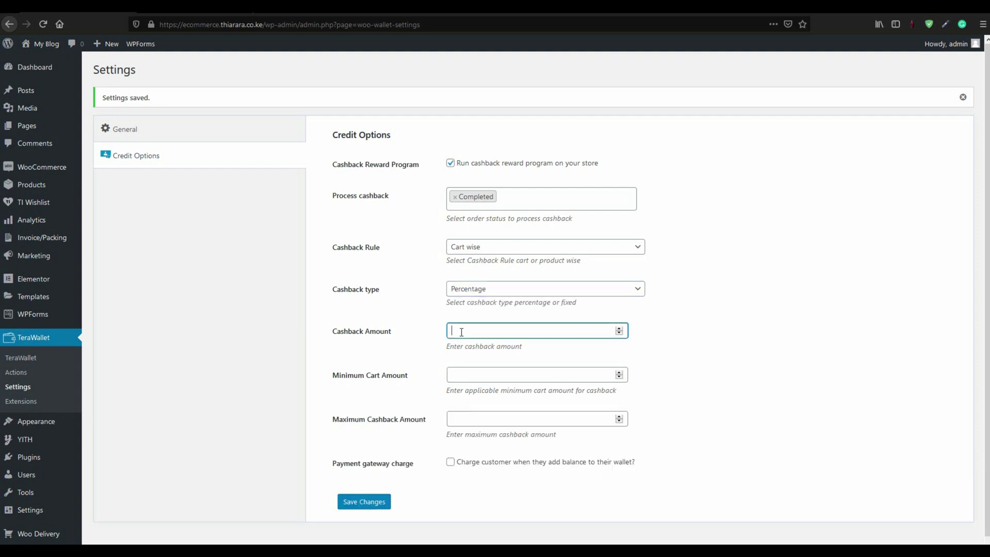
left_click(484, 292)
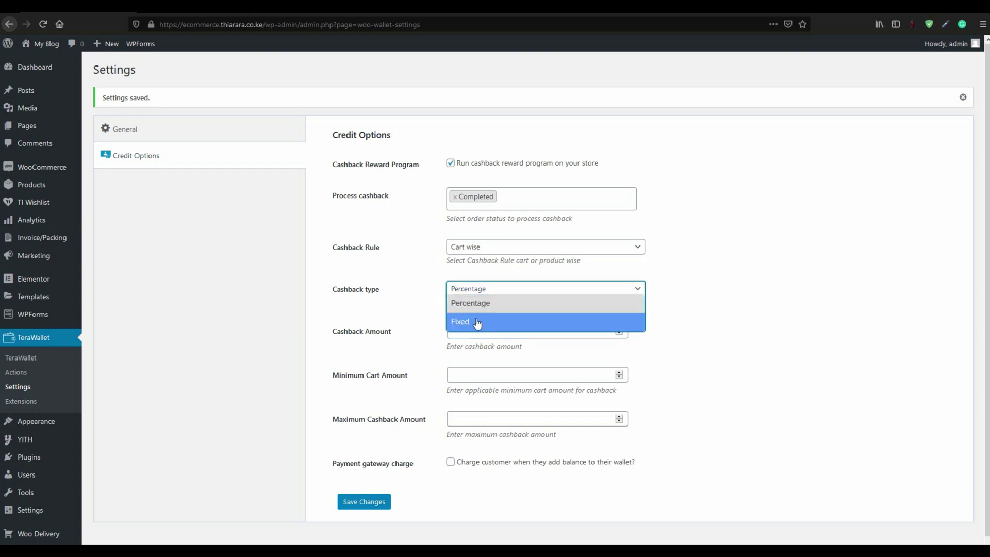
left_click(477, 321)
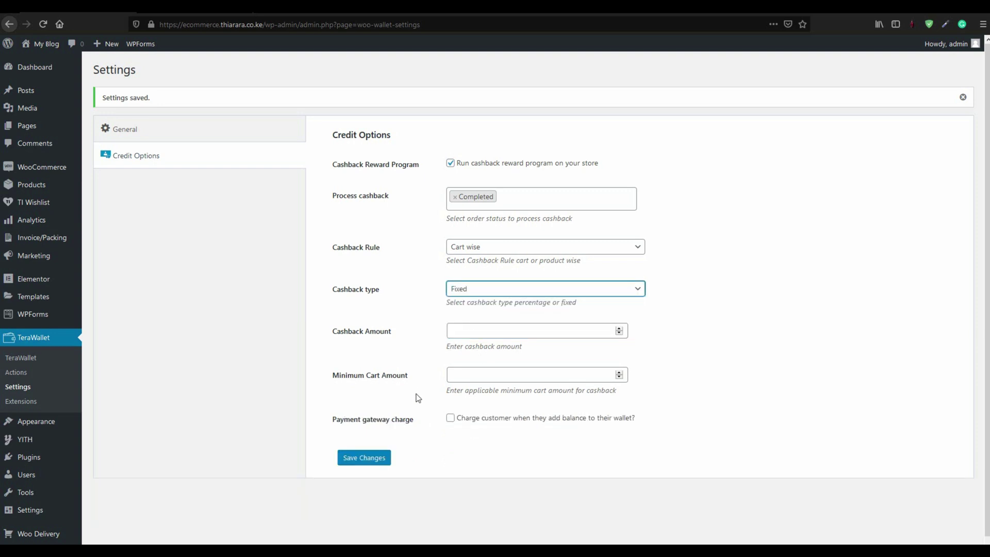
left_click(475, 291)
left_click(476, 304)
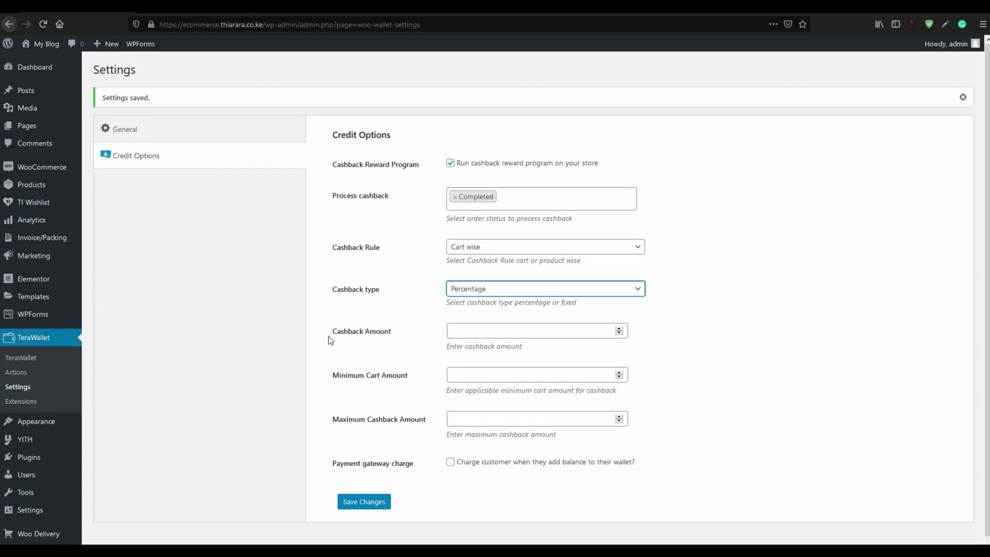
Try a Cashback Amount of 2, and clear the value again.
left_click_drag(328, 337, 452, 349)
left_click(452, 349)
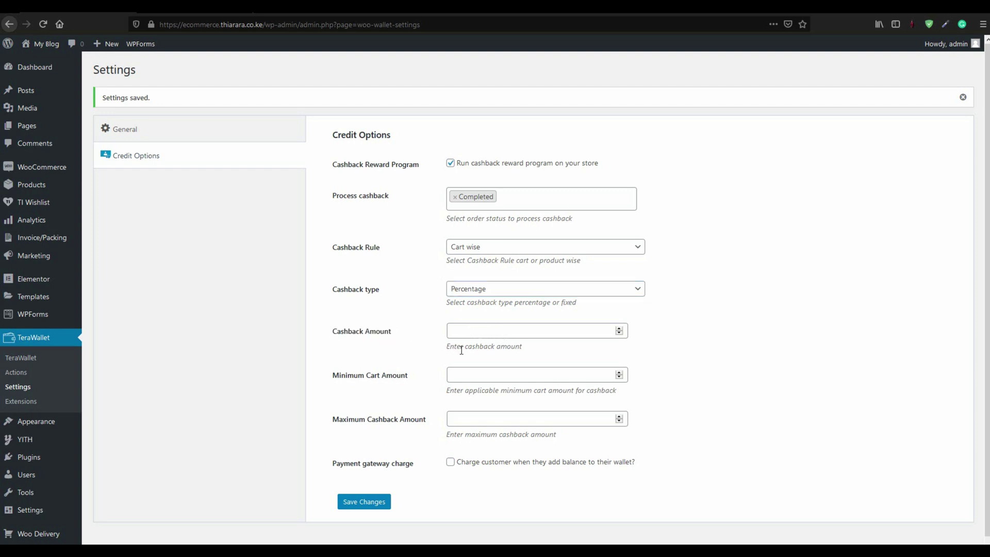
left_click_drag(532, 349, 435, 347)
left_click(454, 326)
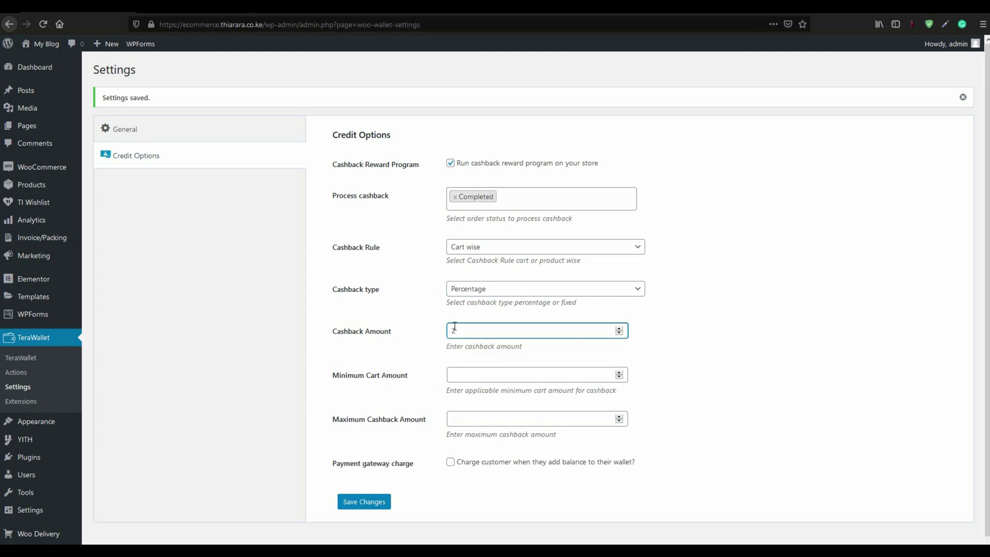
key("BackSpace")
Leave the Minimum Cart Amount empty and set the Maximum Cashback Amount to 100.
left_click_drag(332, 379, 413, 382)
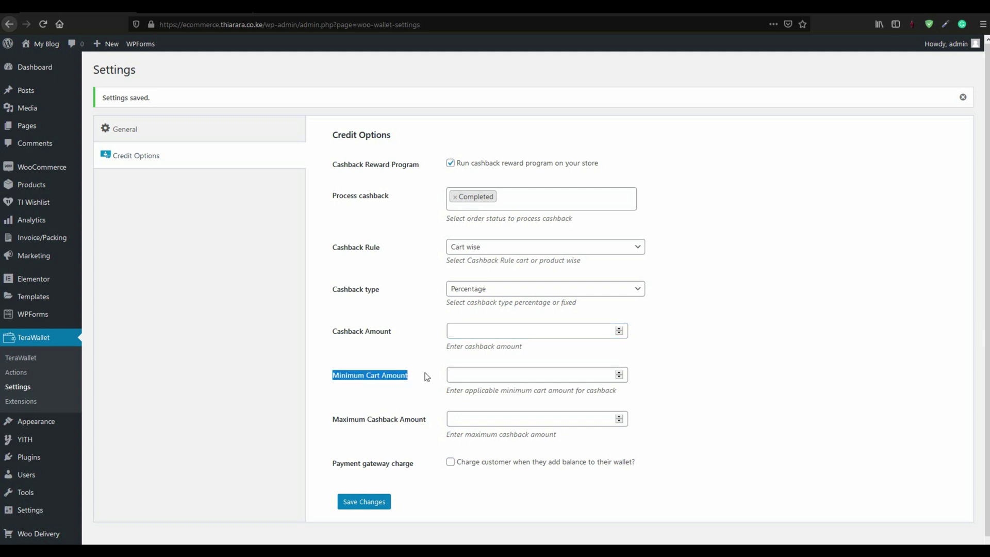
left_click(428, 387)
left_click(464, 379)
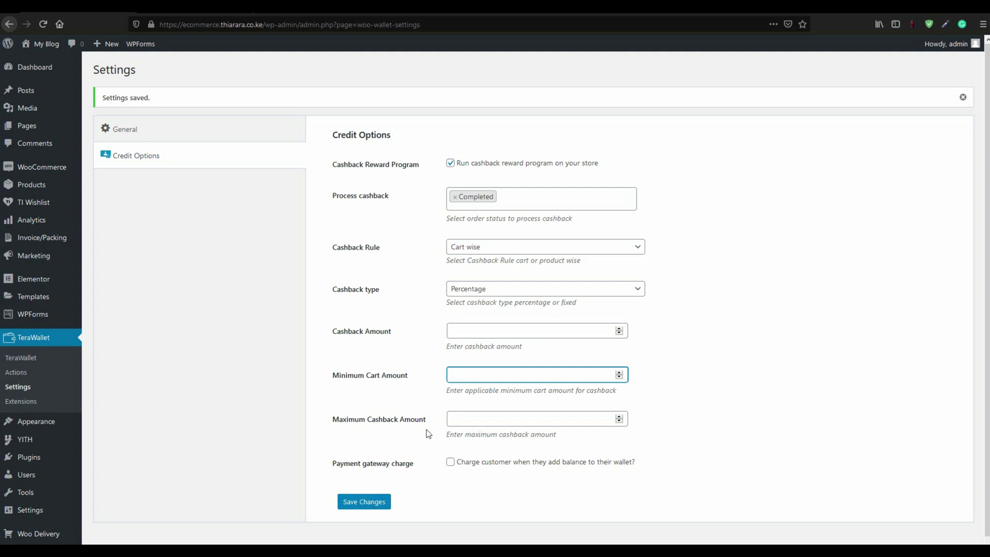
left_click_drag(332, 427, 418, 429)
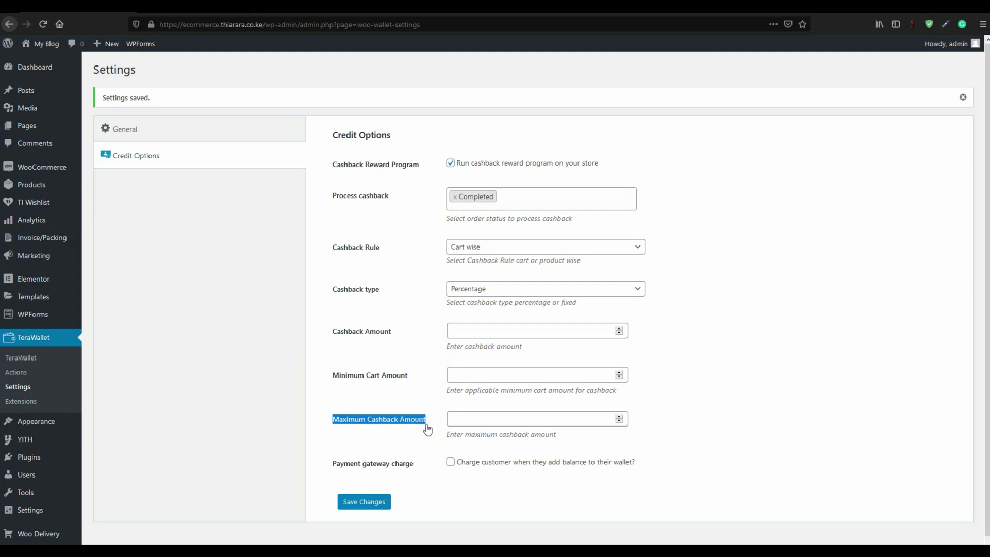
left_click(454, 419)
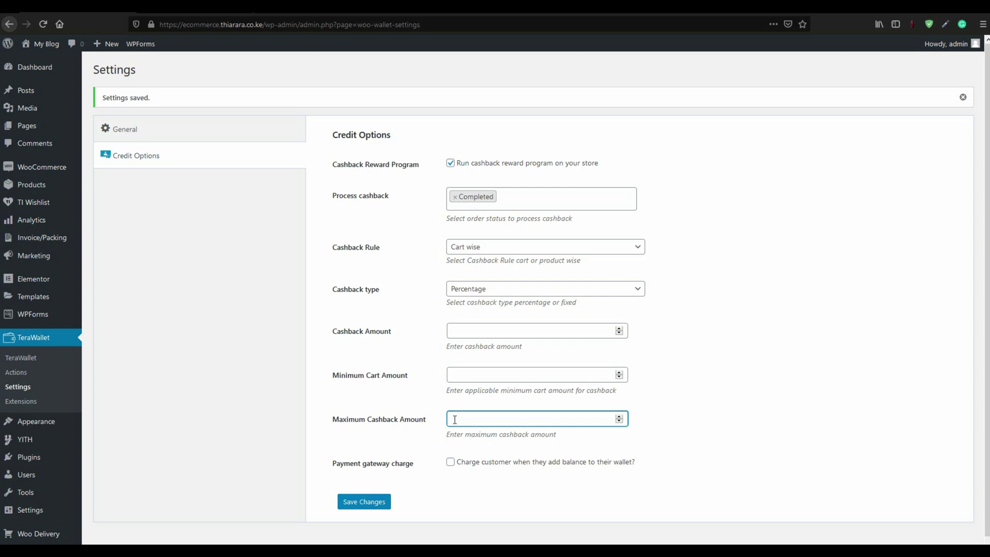
type("100")
left_click_drag(474, 418, 442, 420)
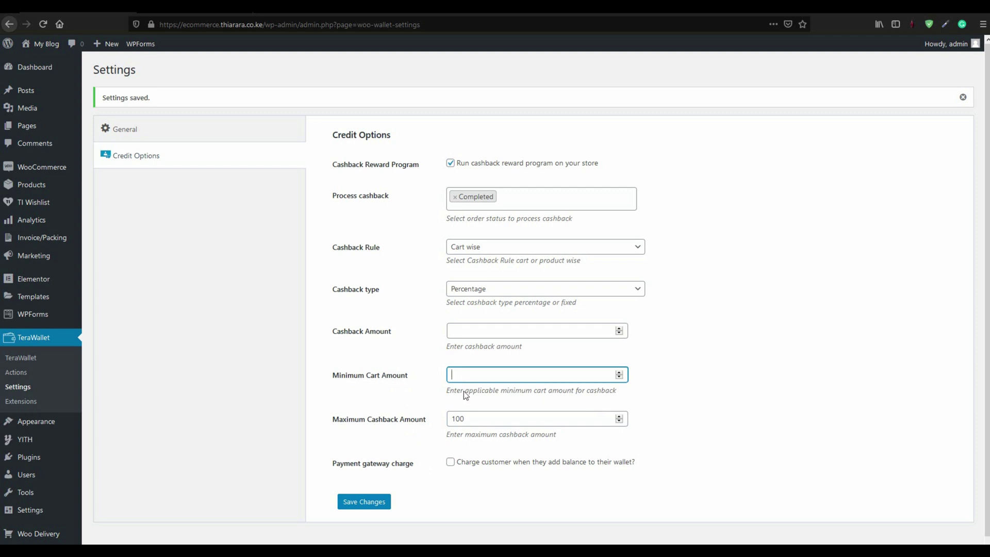
Enable the payment gateway charge for customers adding wallet balance, with Percentage as the charge type.
left_click_drag(336, 470, 455, 468)
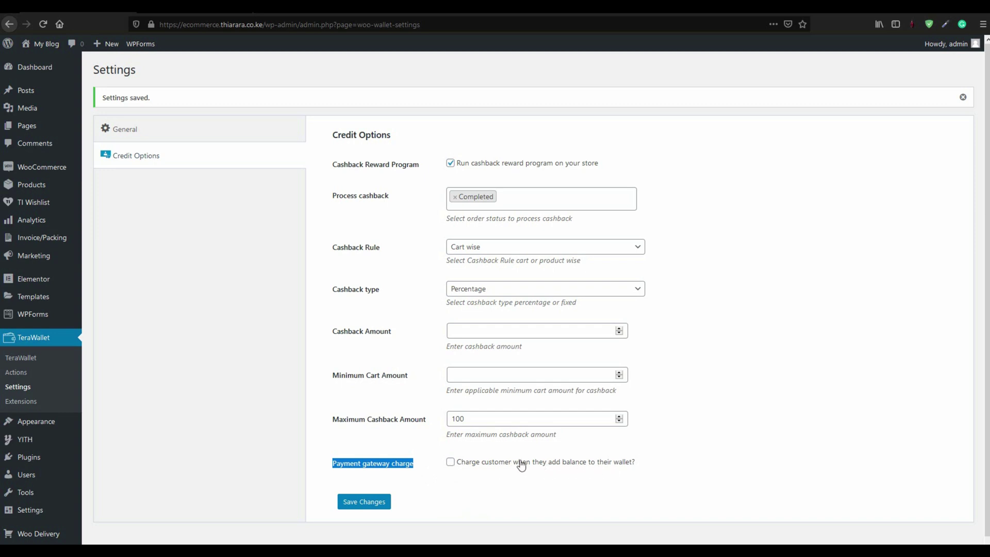
left_click(453, 488)
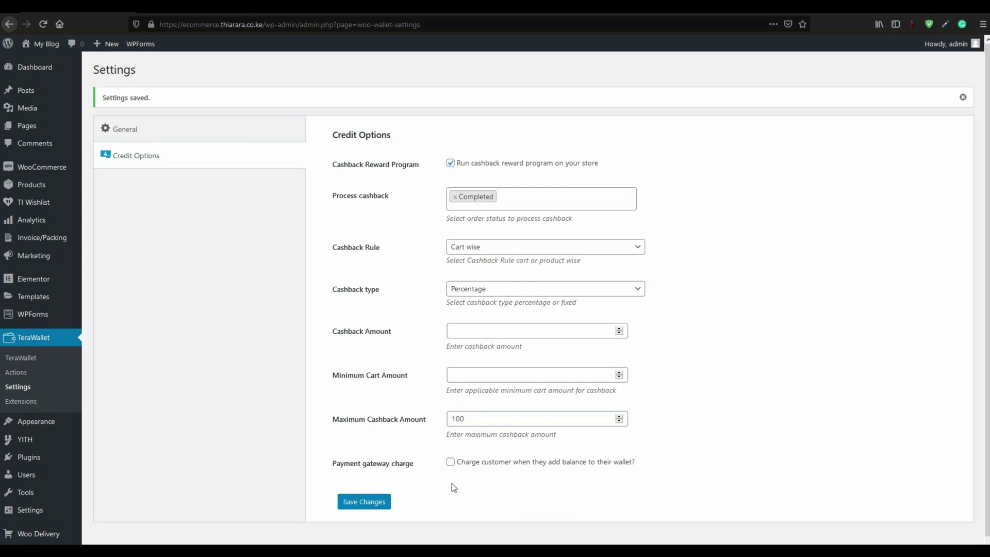
left_click(451, 463)
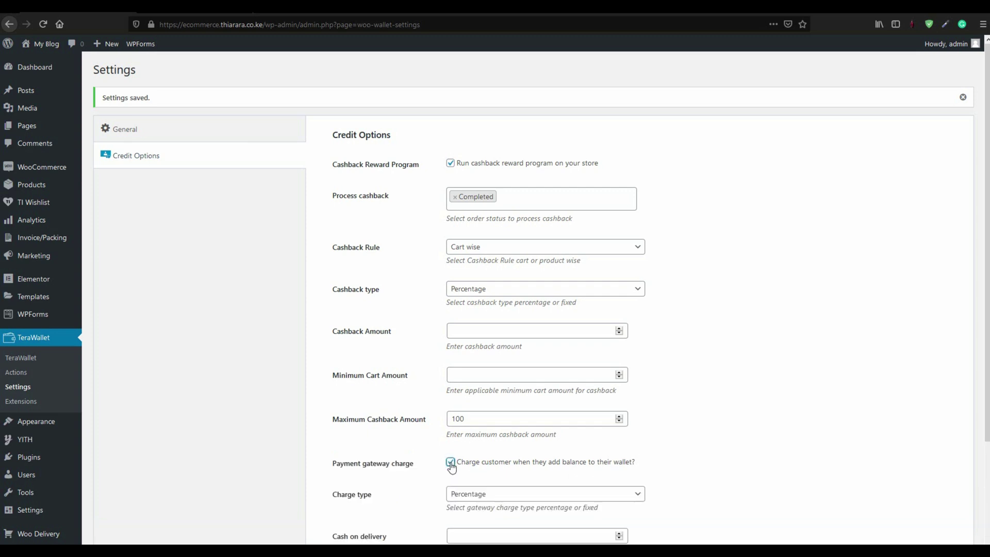
scroll(495, 479, "down", 3)
left_click(504, 364)
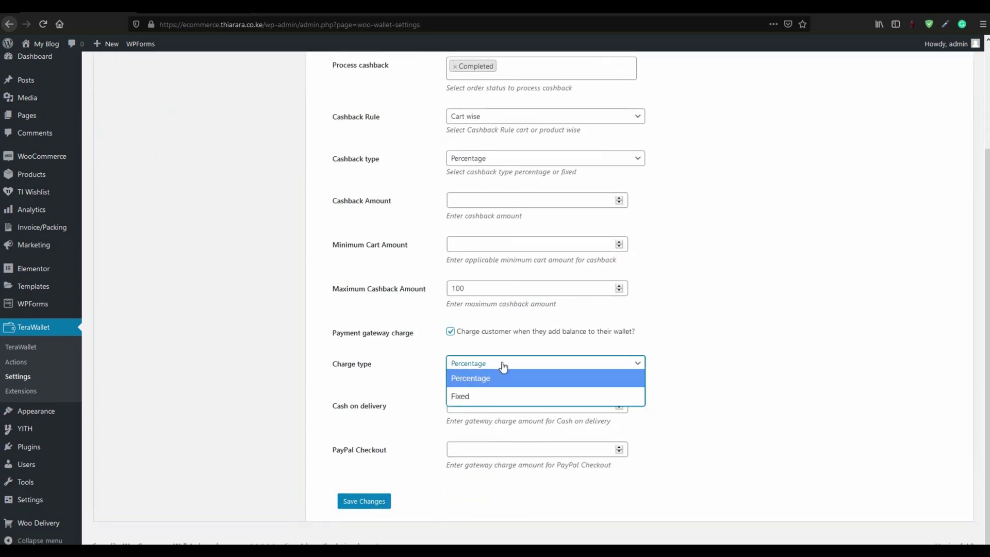
left_click(490, 379)
left_click(483, 399)
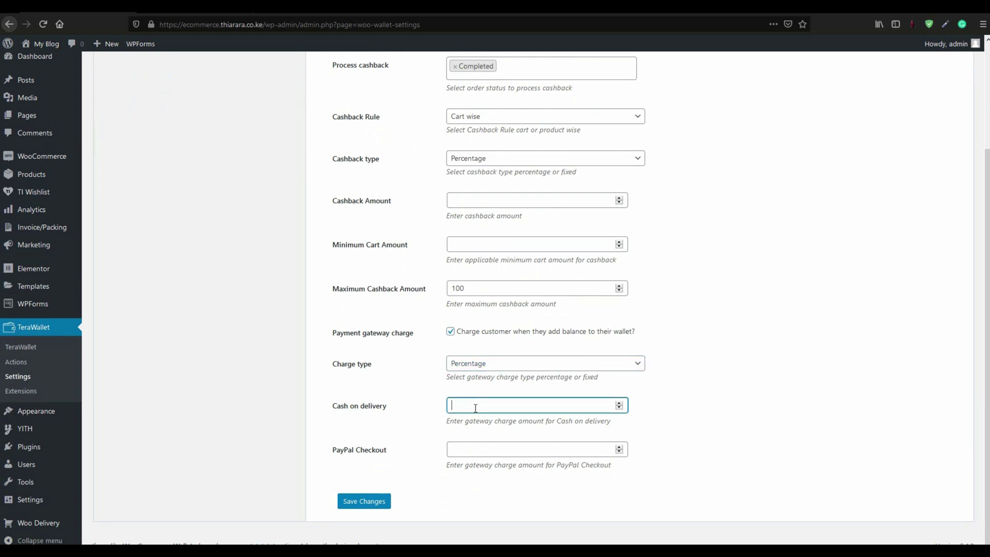
Try a PayPal Checkout gateway charge of 5, and save the credit options.
left_click(467, 450)
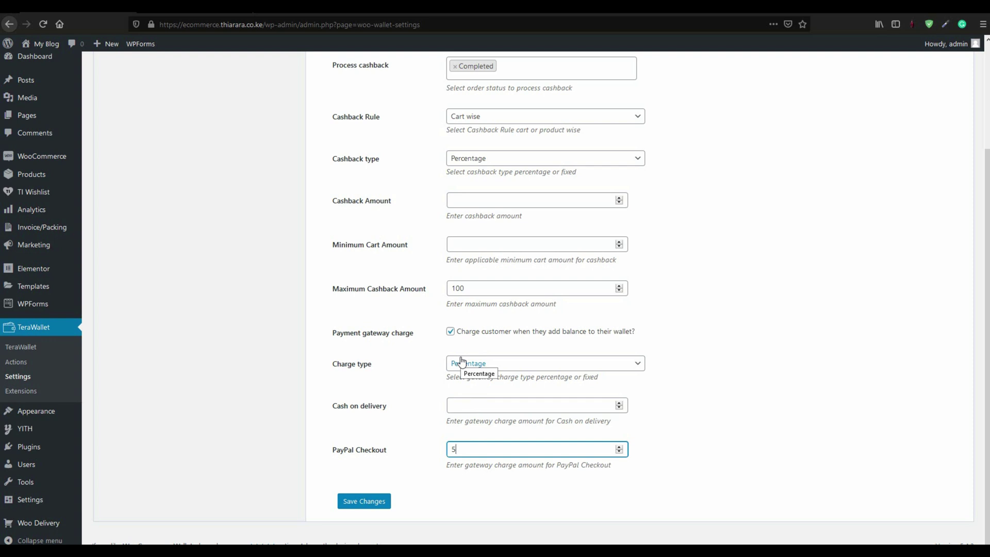
key("ctrl+a")
left_click(369, 504)
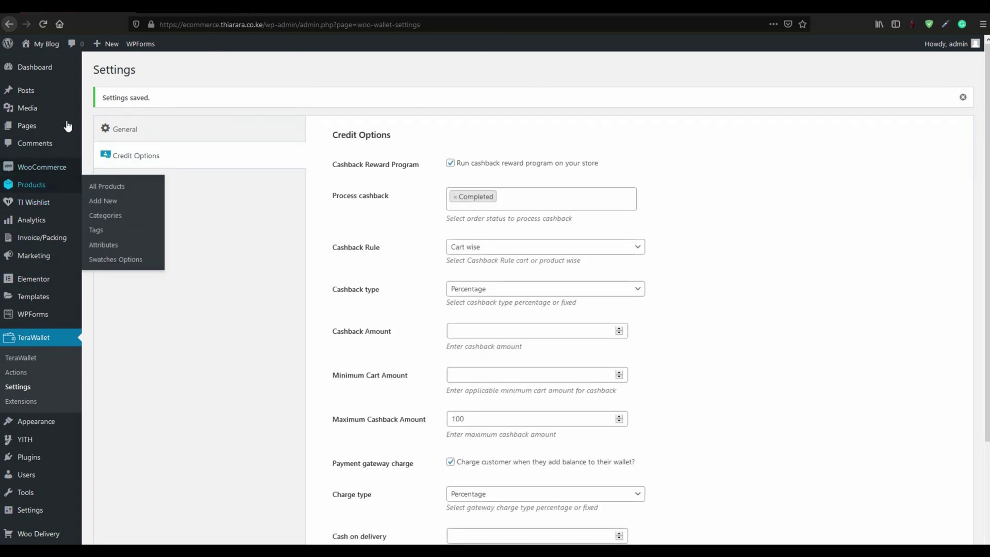
Open the store's front end in a new tab and go to the Sport shoe product from the shop.
right_click(49, 47)
left_click(96, 52)
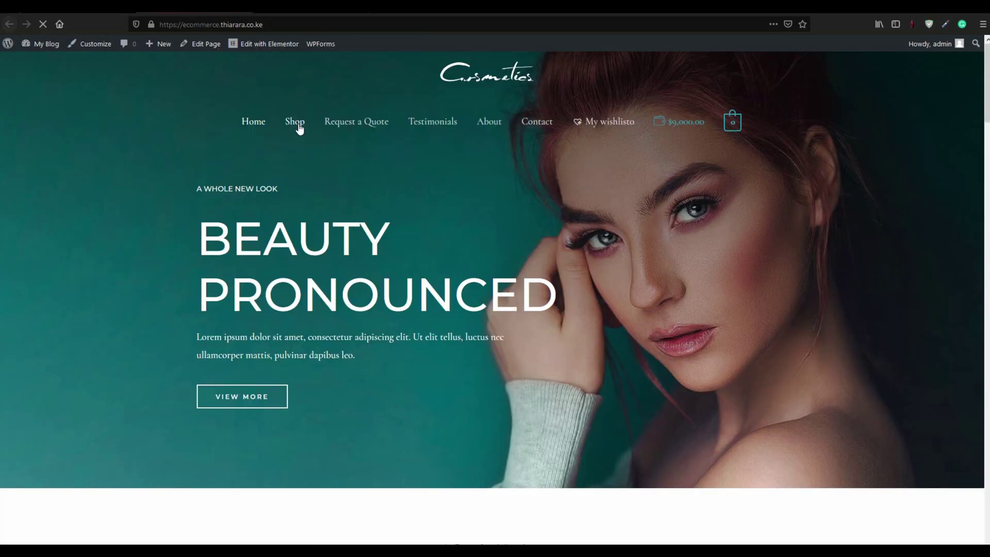
left_click(299, 128)
scroll(381, 181, "down", 3)
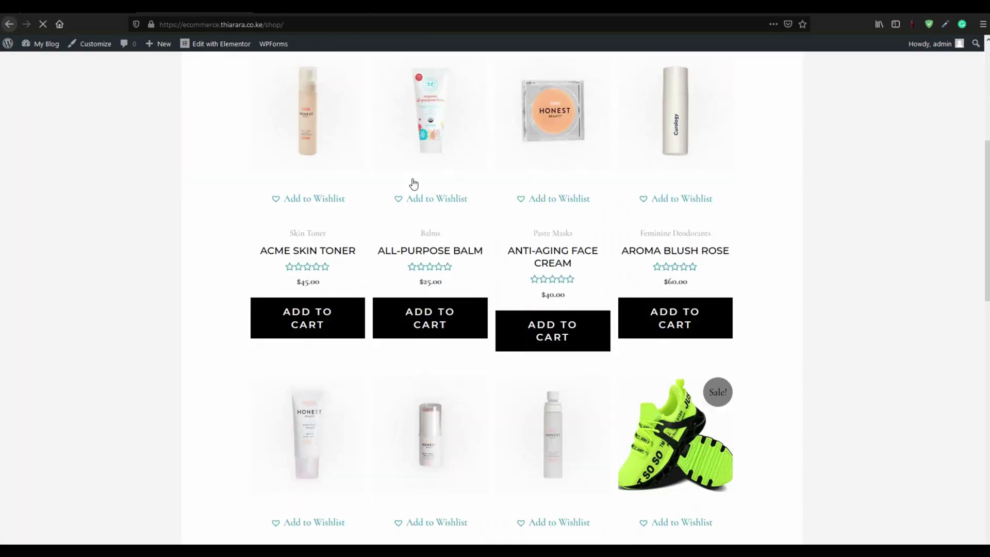
scroll(414, 183, "down", 3)
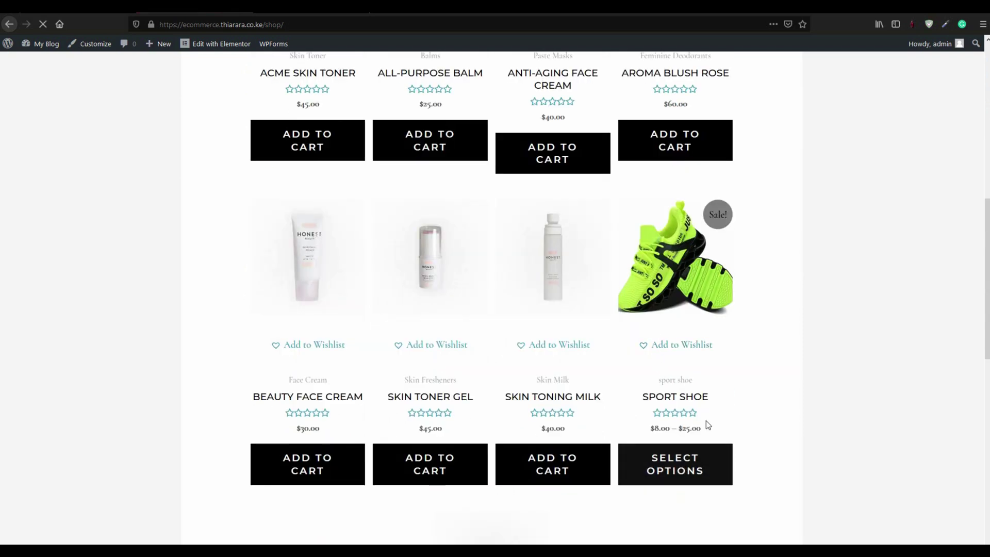
left_click(703, 416)
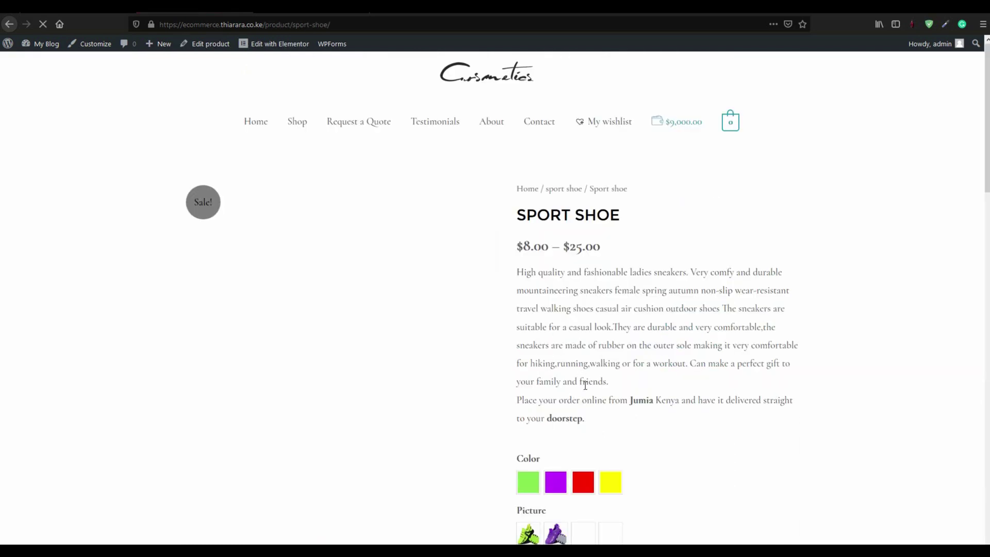
Choose size 4 and the purple picture for the Sport shoe, add one to the cart, and show the cart contents.
scroll(586, 384, "down", 3)
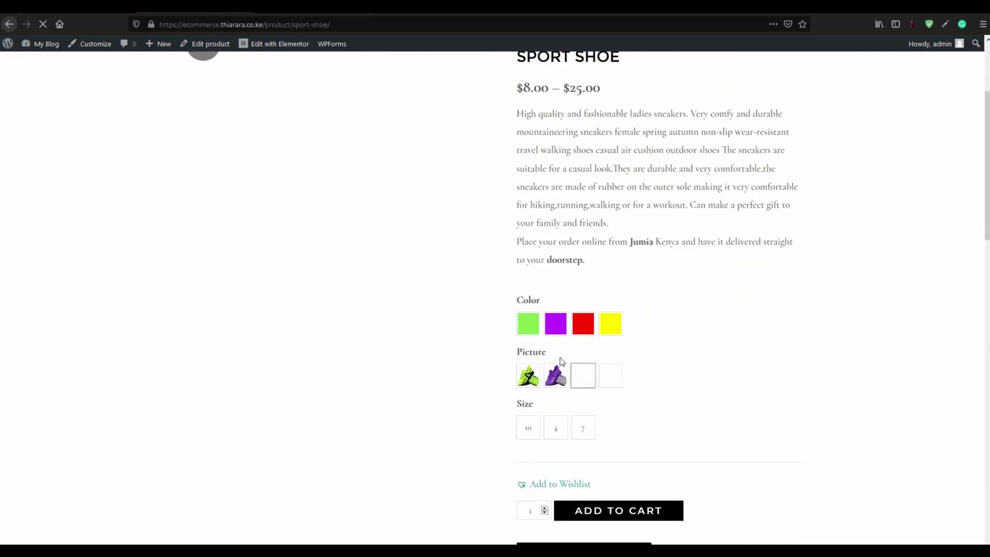
left_click(561, 420)
scroll(614, 421, "down", 3)
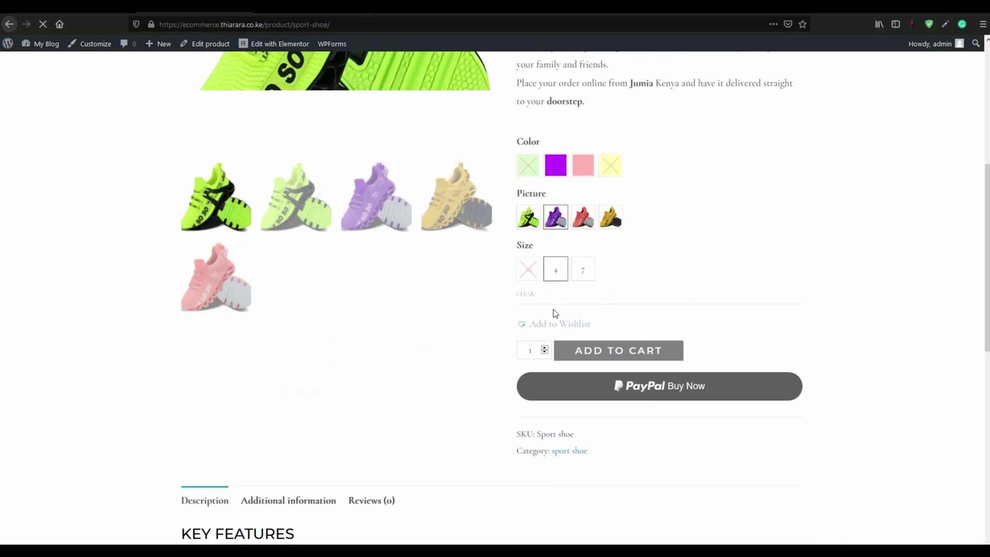
left_click(556, 216)
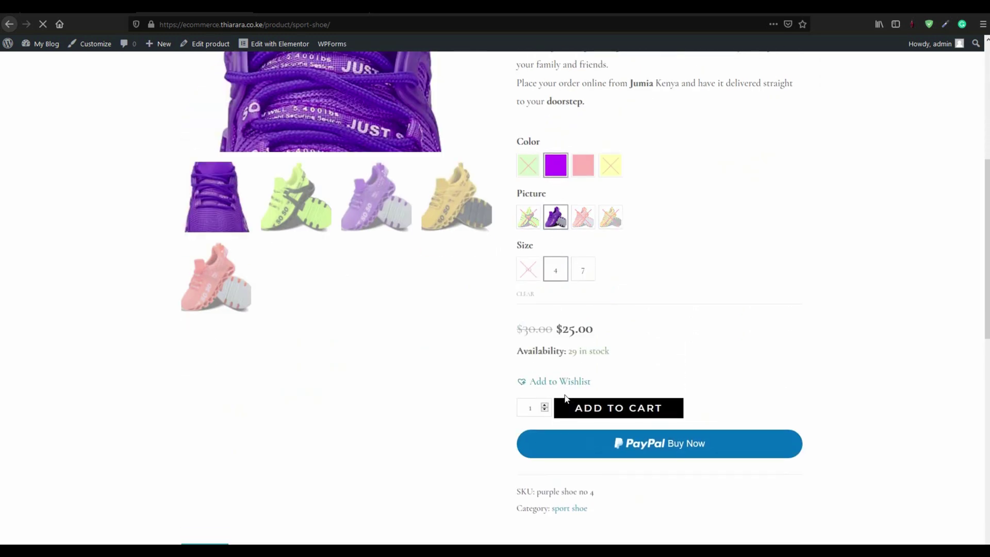
left_click(616, 411)
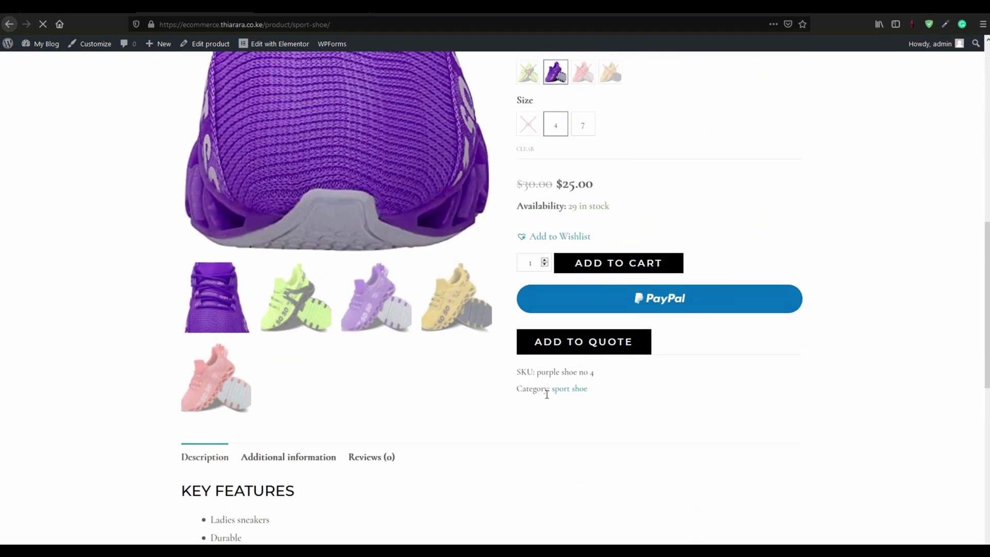
mouse_move(732, 124)
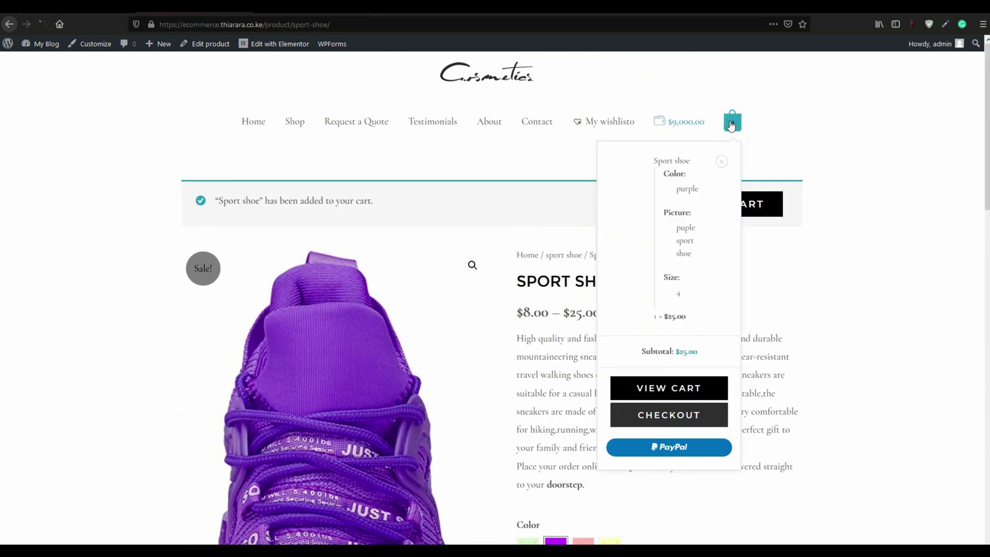
View the full cart with the Sport shoe and proceed to checkout.
left_click(663, 390)
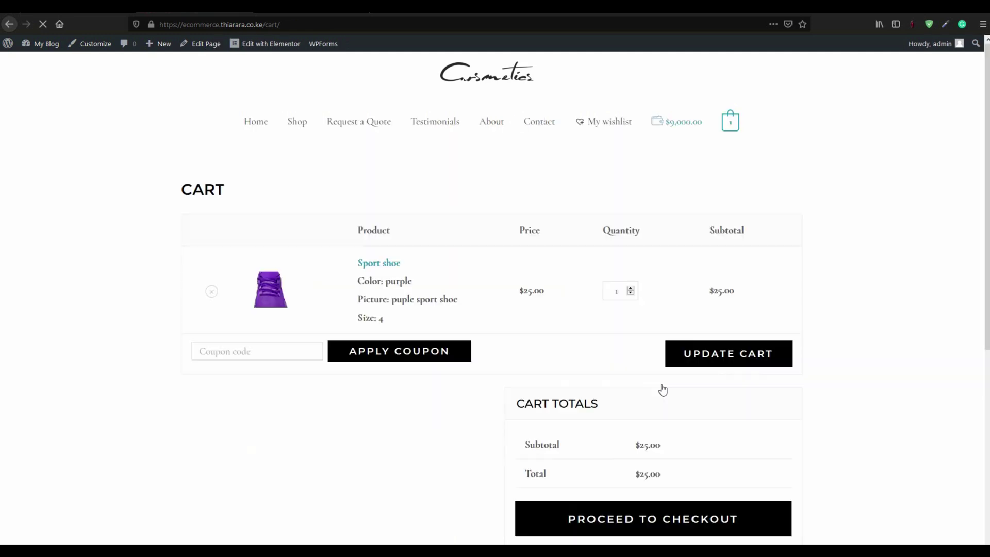
scroll(593, 374, "down", 4)
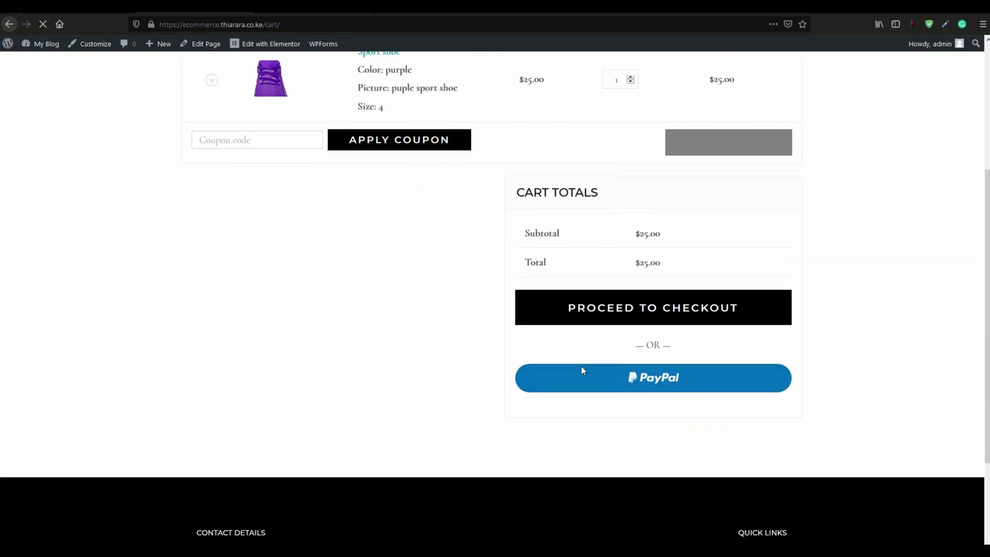
left_click(632, 319)
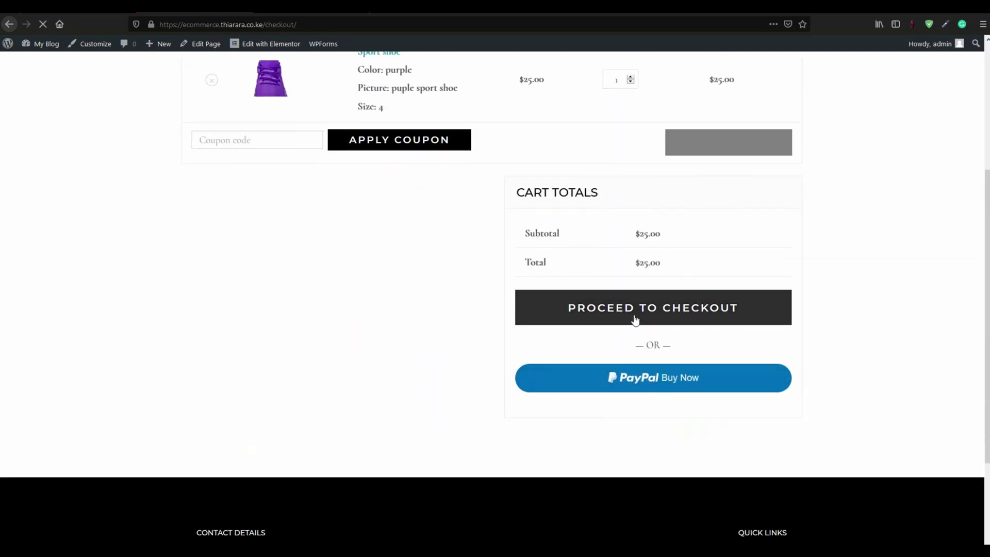
Choose Wallet payment as the payment method for the Sport shoe order and place the order.
scroll(304, 346, "down", 7)
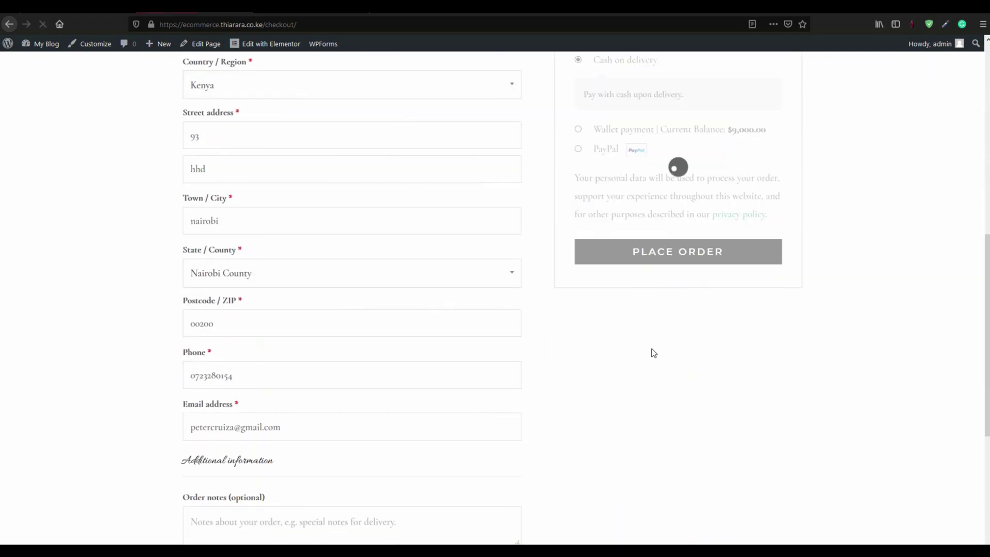
scroll(652, 351, "up", 2)
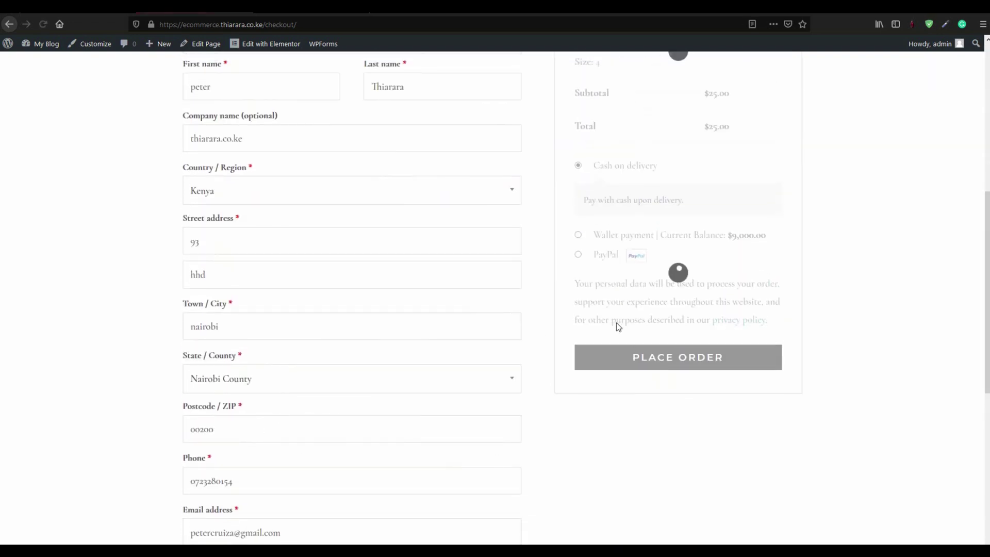
left_click(578, 235)
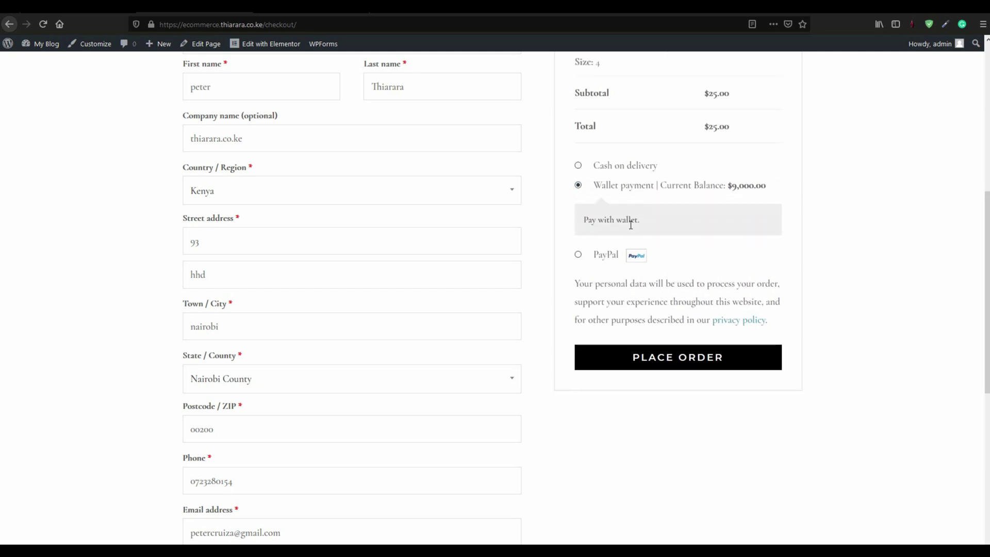
left_click_drag(670, 226, 588, 219)
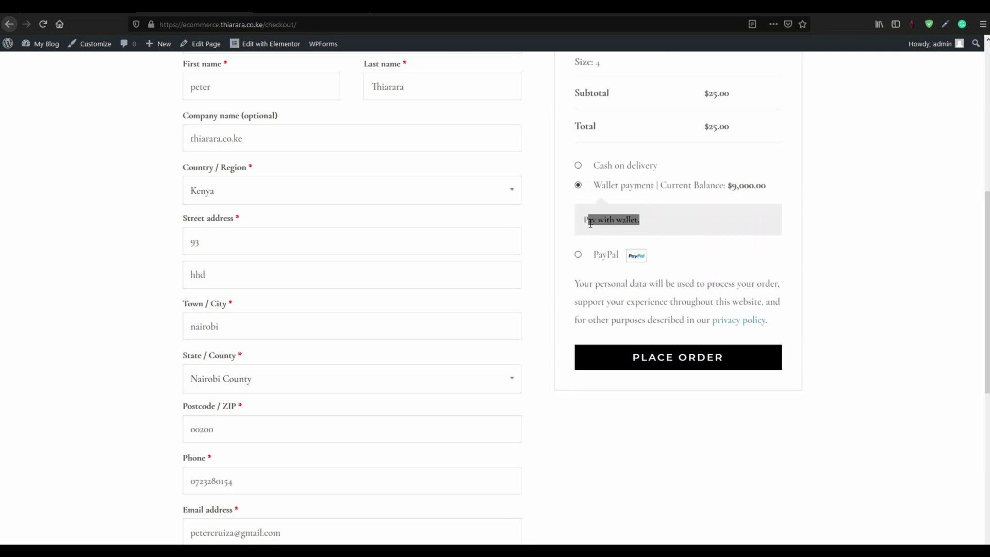
left_click(703, 363)
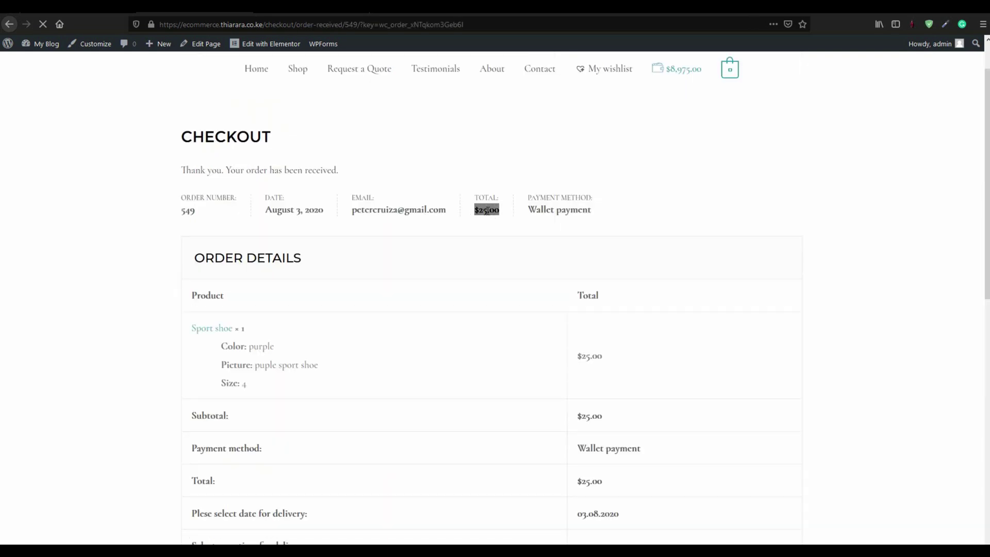
Review the order details and the total on the order confirmation page.
scroll(495, 218, "down", 5)
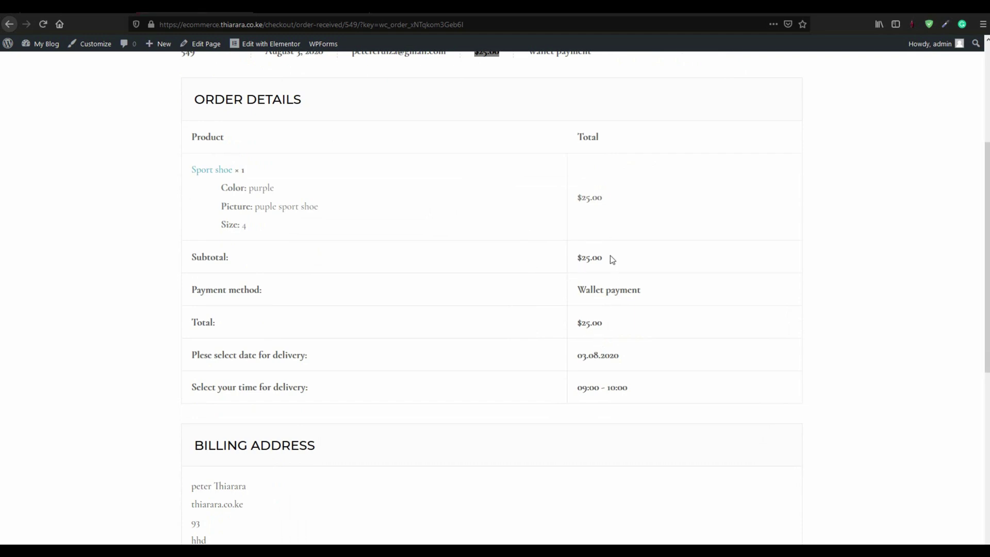
left_click_drag(627, 332, 531, 328)
scroll(524, 354, "up", 7)
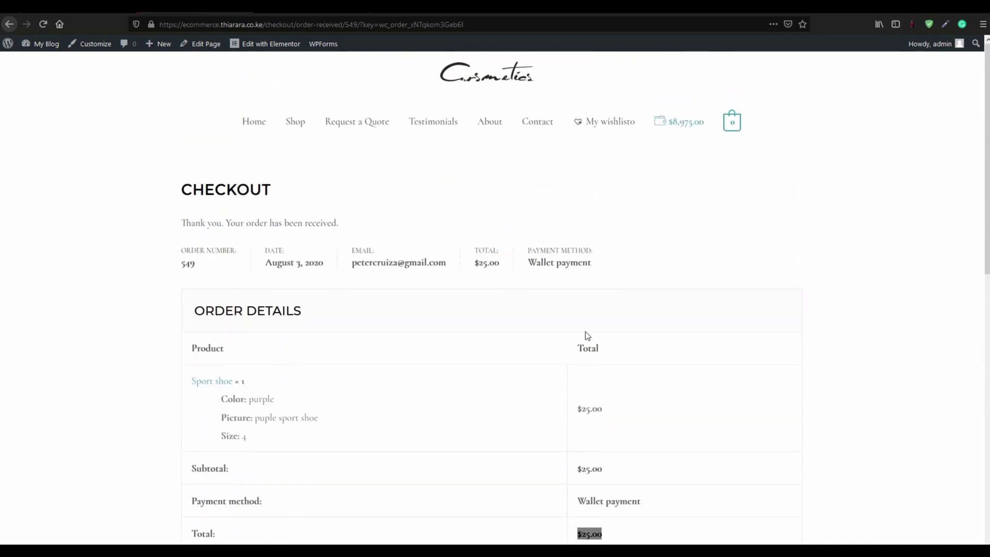
Go to the customer's My Wallet page and examine the order payment and the other balance entries.
left_click(679, 133)
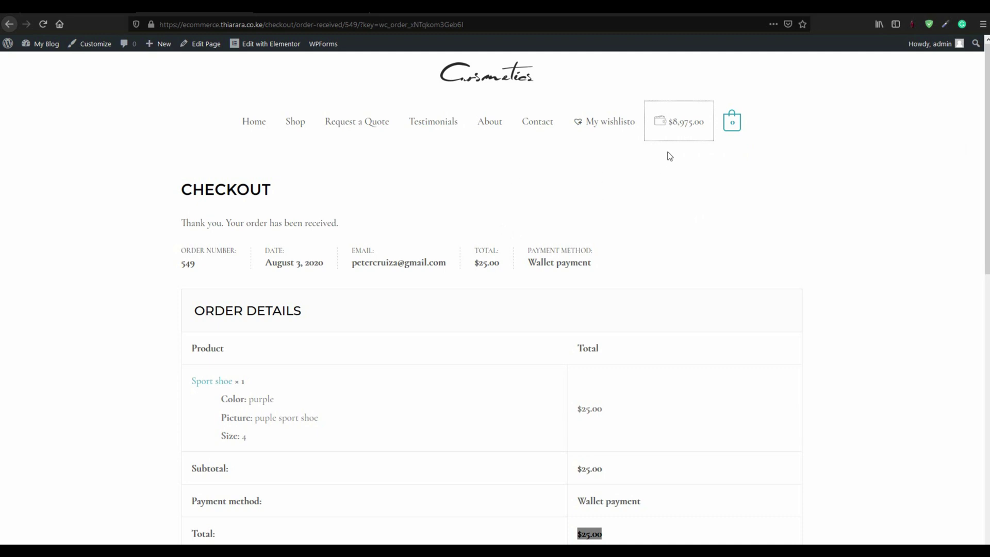
left_click(676, 126)
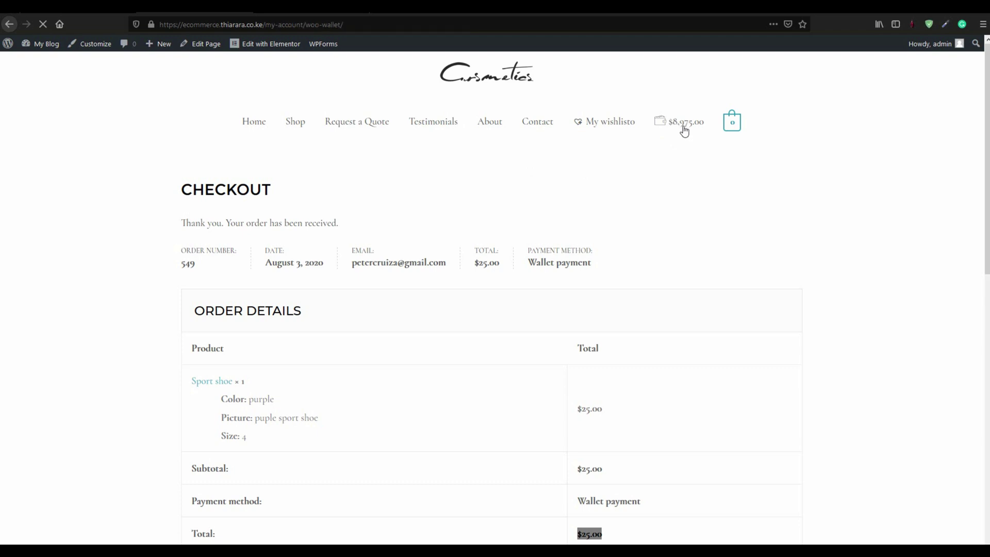
scroll(528, 245, "down", 2)
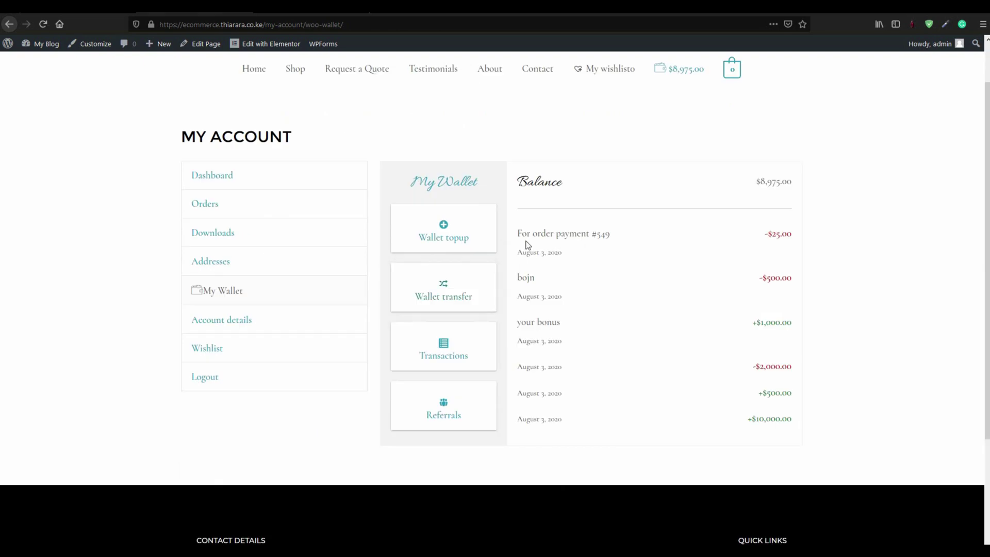
left_click_drag(515, 235, 603, 236)
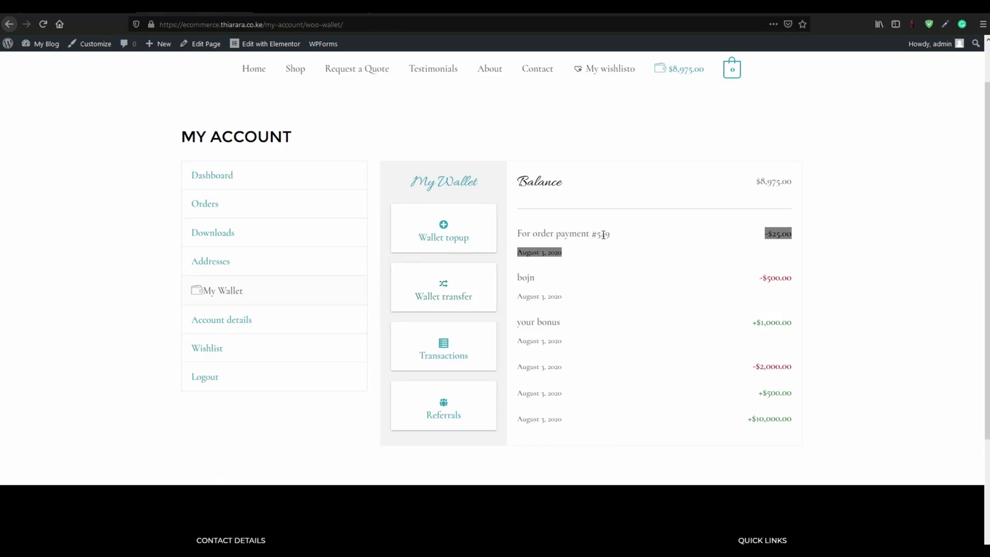
left_click_drag(796, 242, 762, 232)
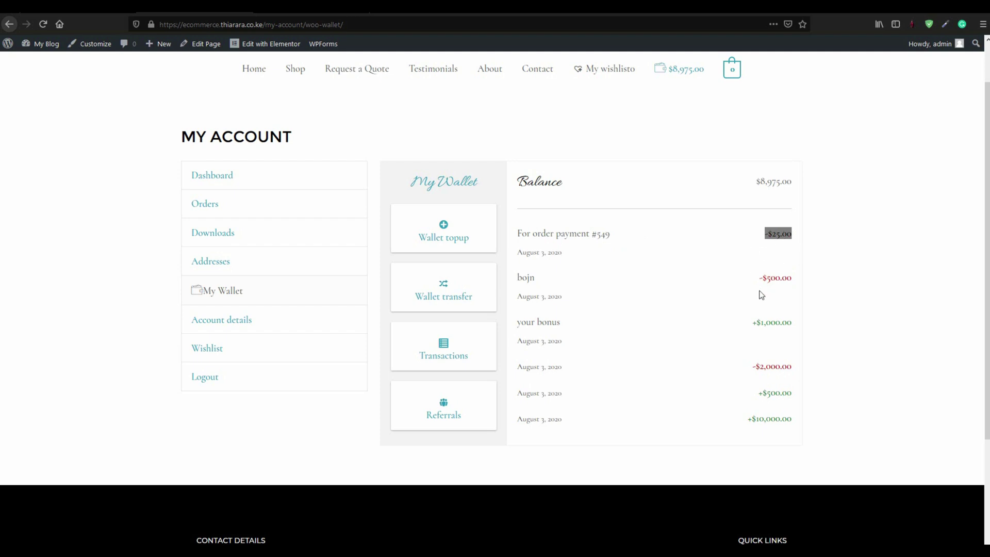
left_click(789, 296)
left_click_drag(803, 376, 759, 367)
left_click(753, 370)
Add a wallet top-up of 100 and review its order summary and payment option at checkout.
left_click(452, 236)
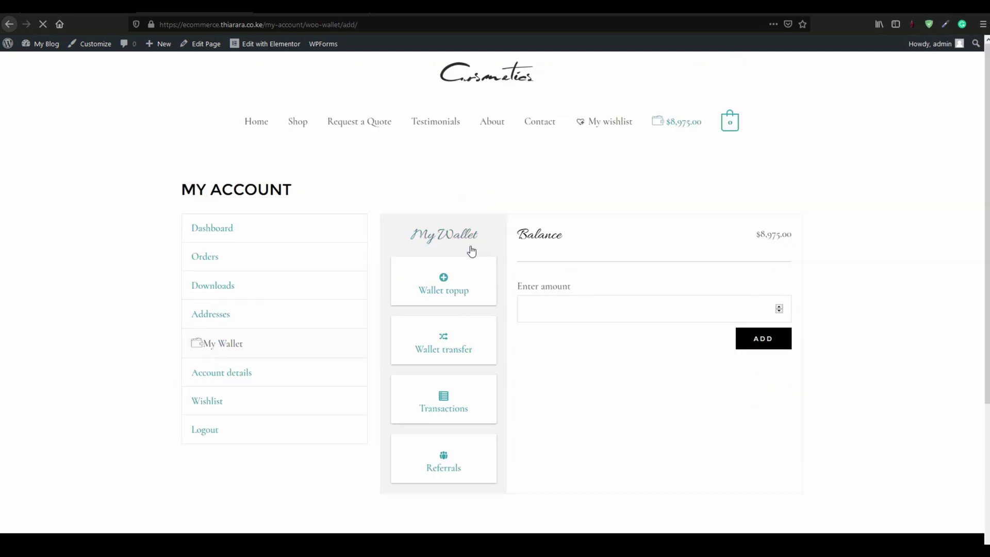
left_click(568, 303)
type("100")
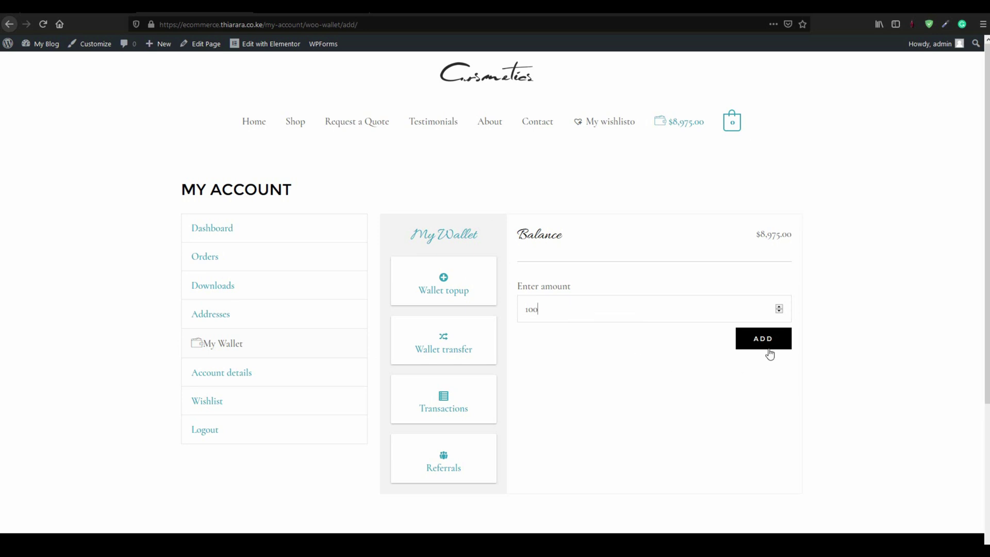
left_click(763, 342)
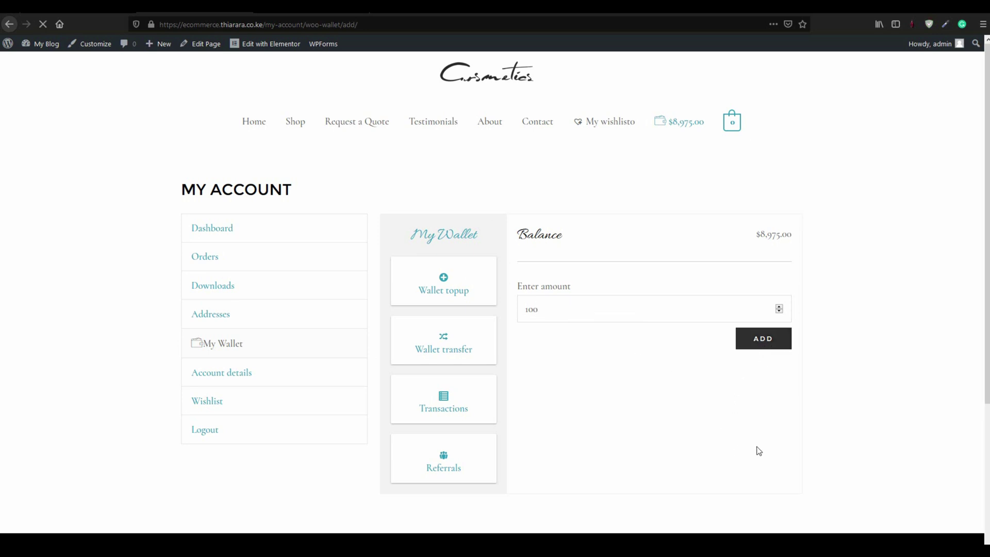
scroll(743, 487, "down", 3)
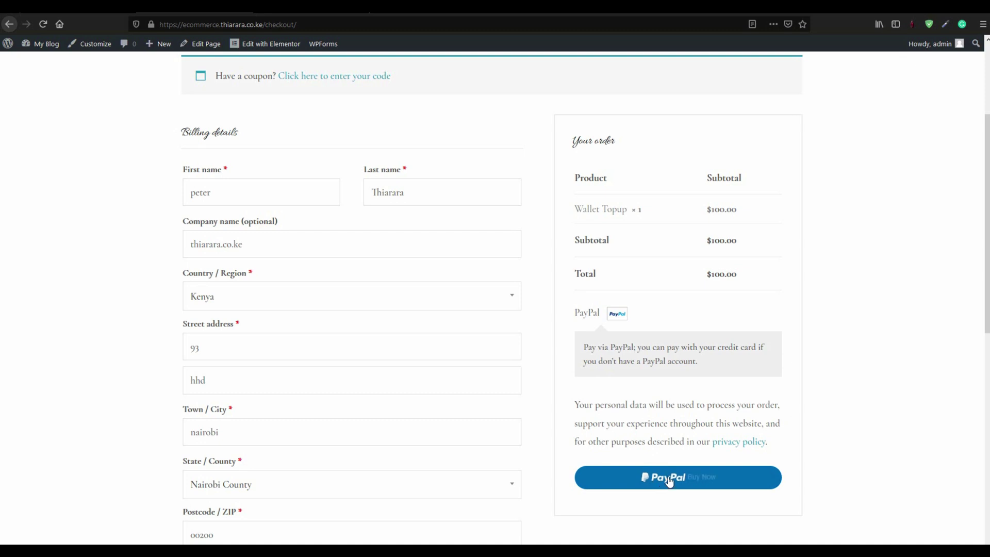
scroll(665, 423, "up", 5)
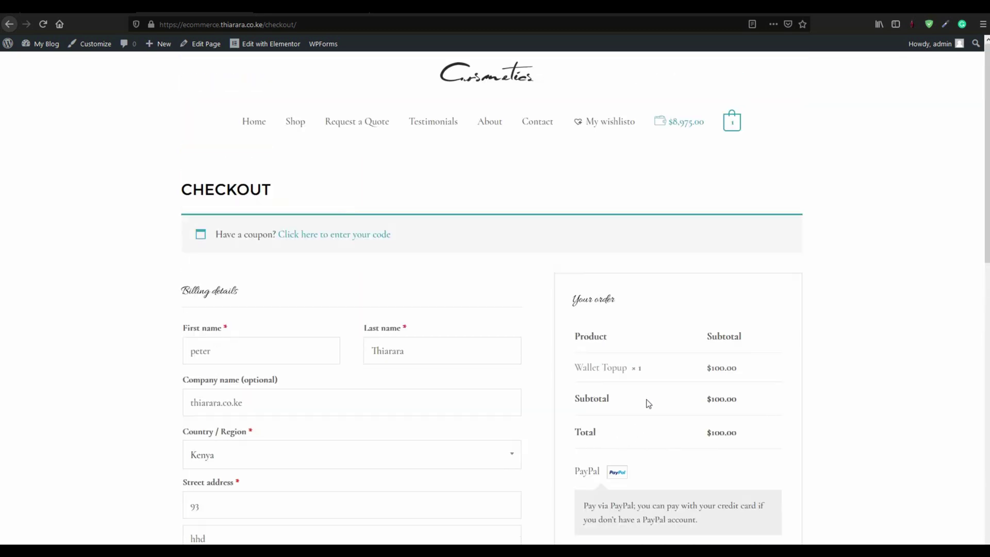
Return to My Wallet, show the wallet transfer form, and try to submit it with all fields empty.
left_click(669, 124)
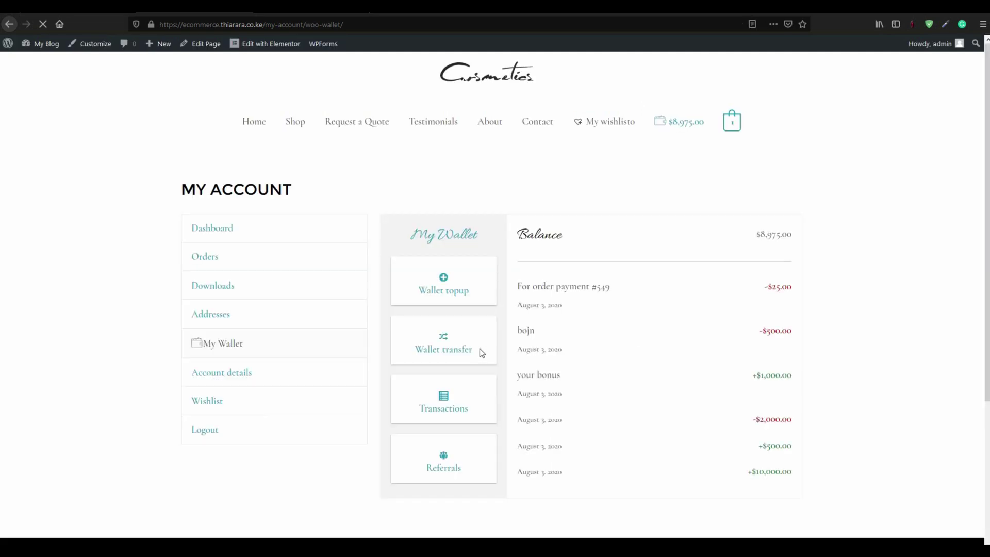
left_click(474, 357)
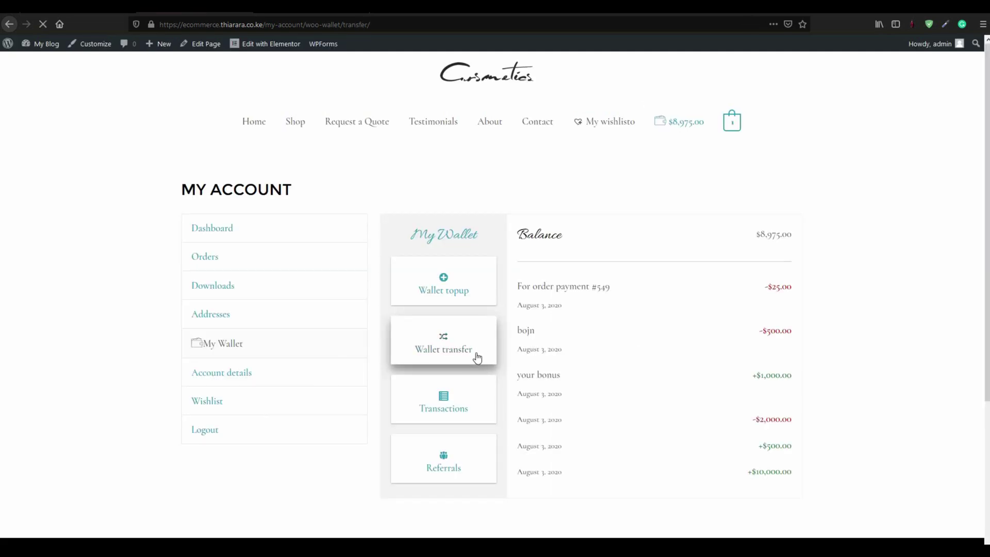
left_click(548, 311)
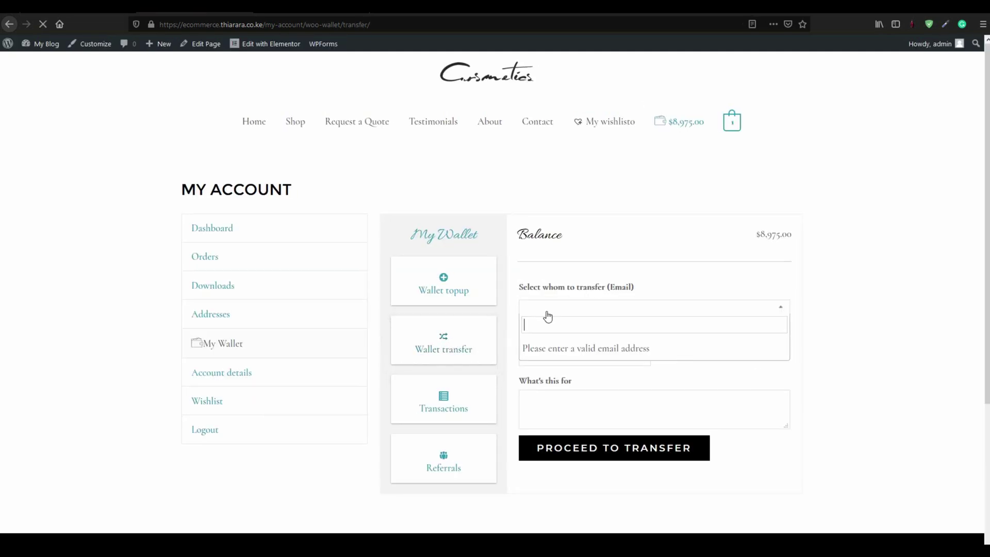
left_click(553, 309)
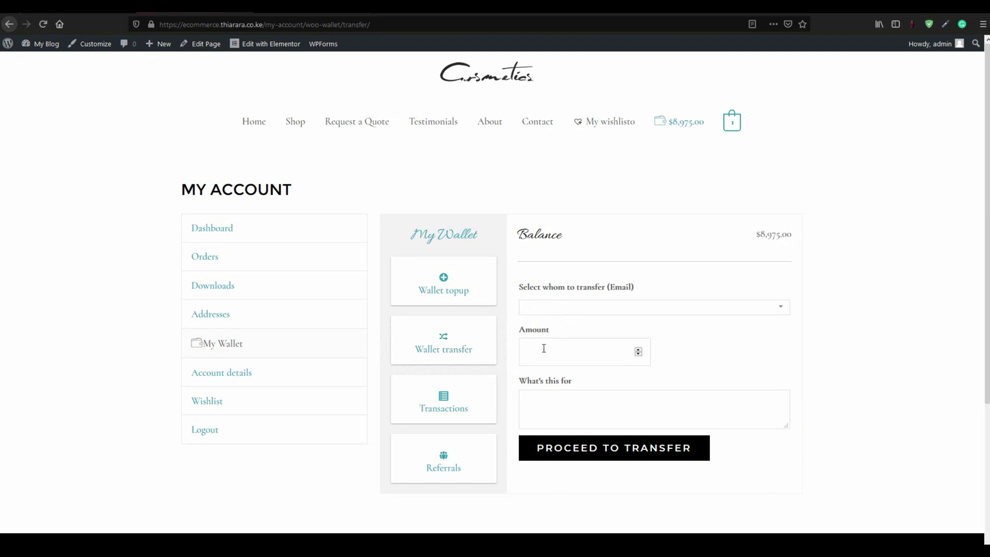
left_click(567, 419)
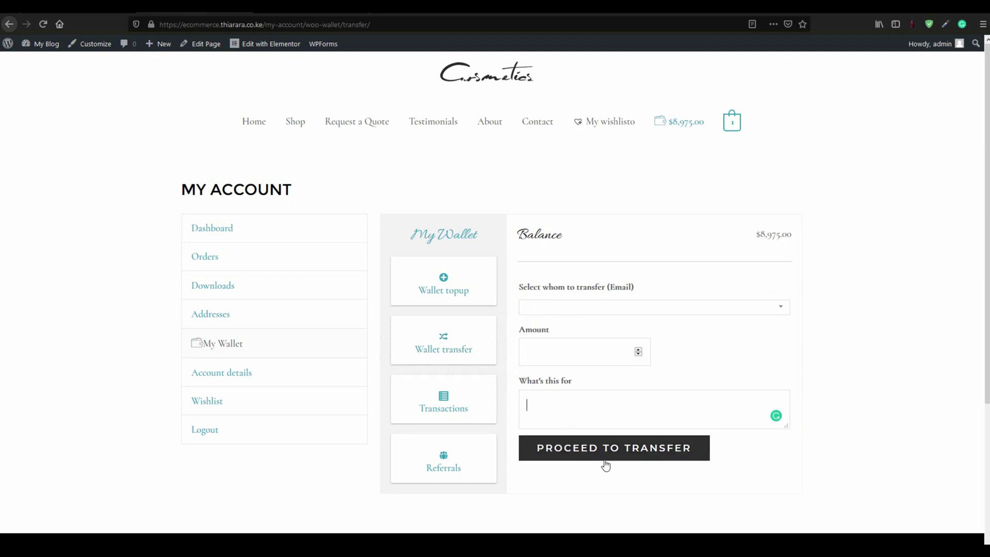
left_click(604, 456)
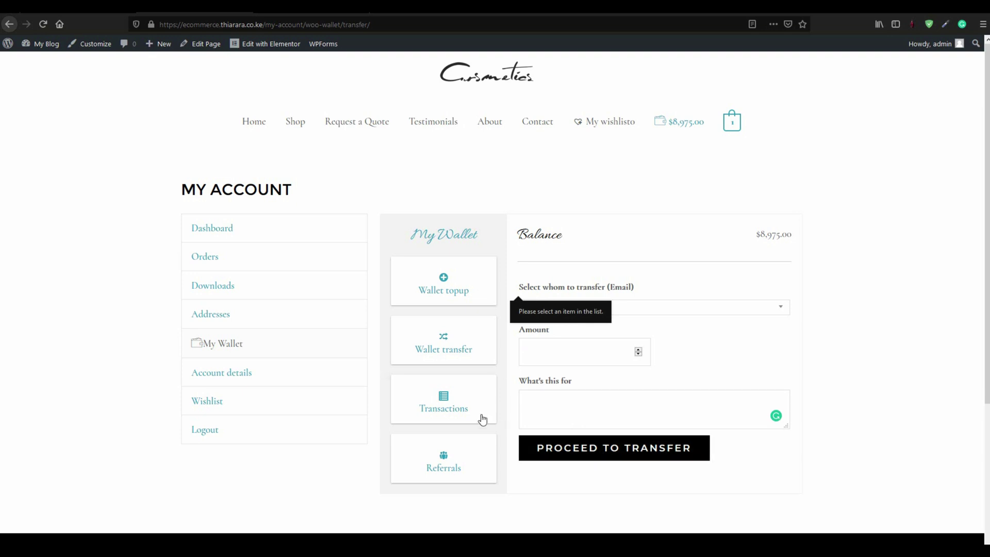
Show the wallet transactions list, and expand and collapse the date details of the two newest entries.
left_click(447, 410)
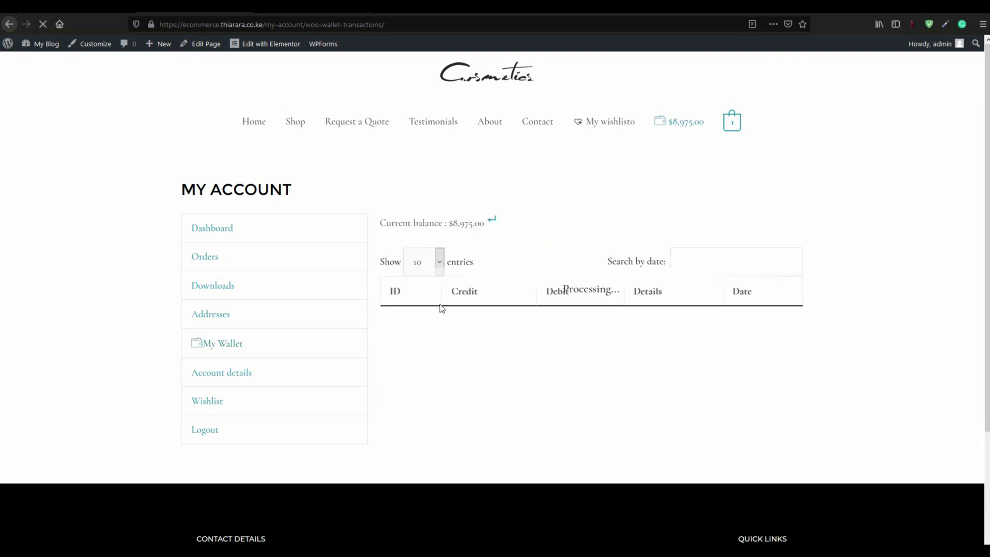
scroll(461, 343, "down", 2)
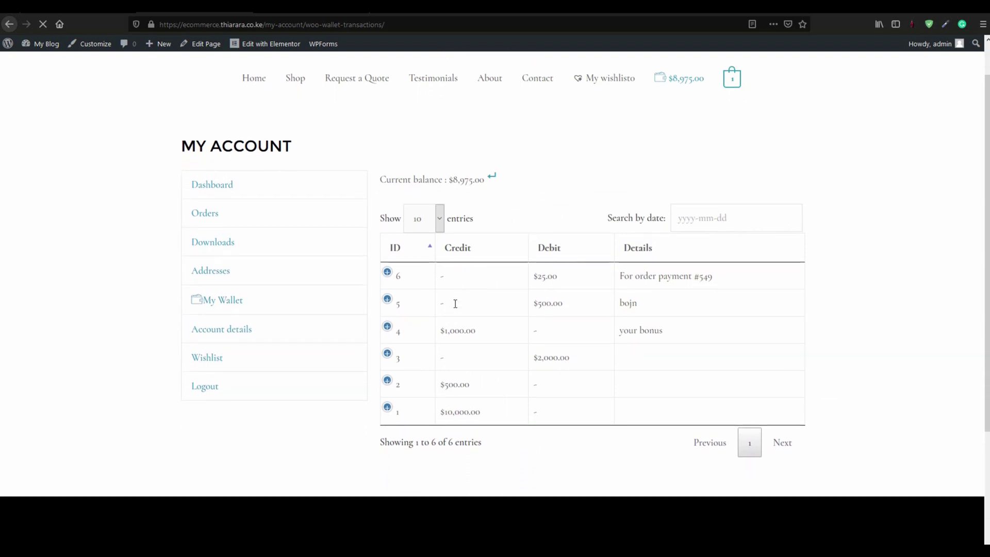
left_click(388, 263)
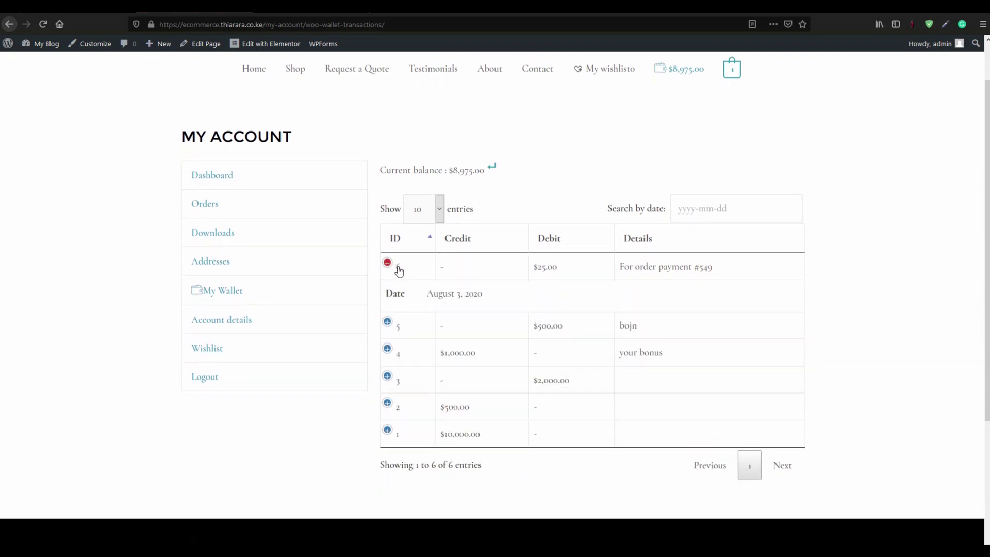
left_click(387, 263)
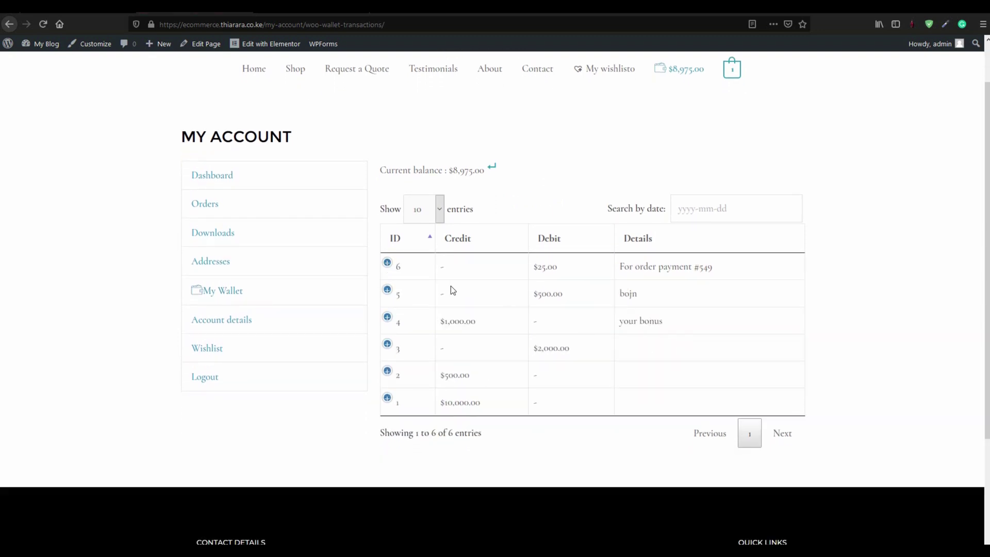
left_click(387, 289)
left_click(387, 290)
Go back to My Wallet and examine the referral URL and statistics for visitors, signups and total earnings in Referrals.
left_click(242, 293)
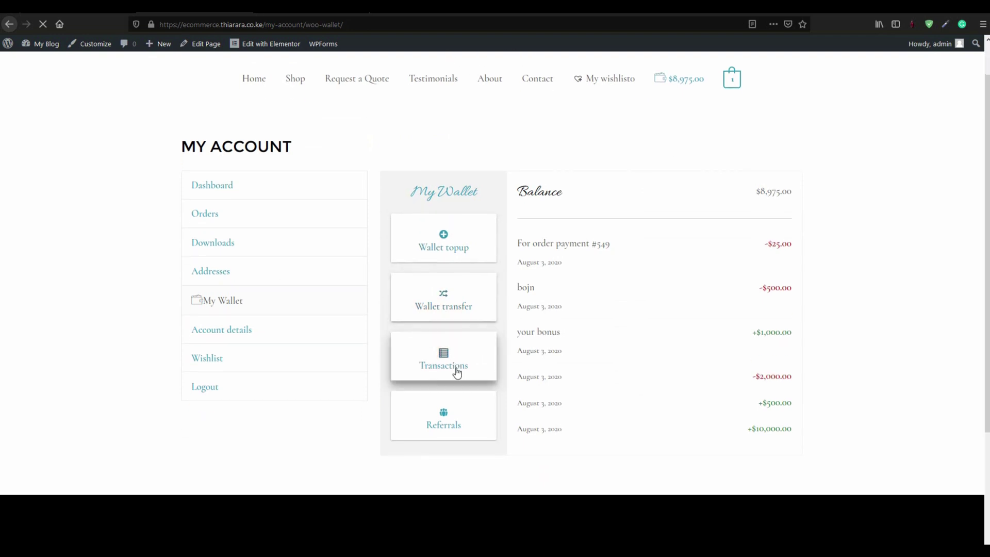
scroll(457, 371, "down", 3)
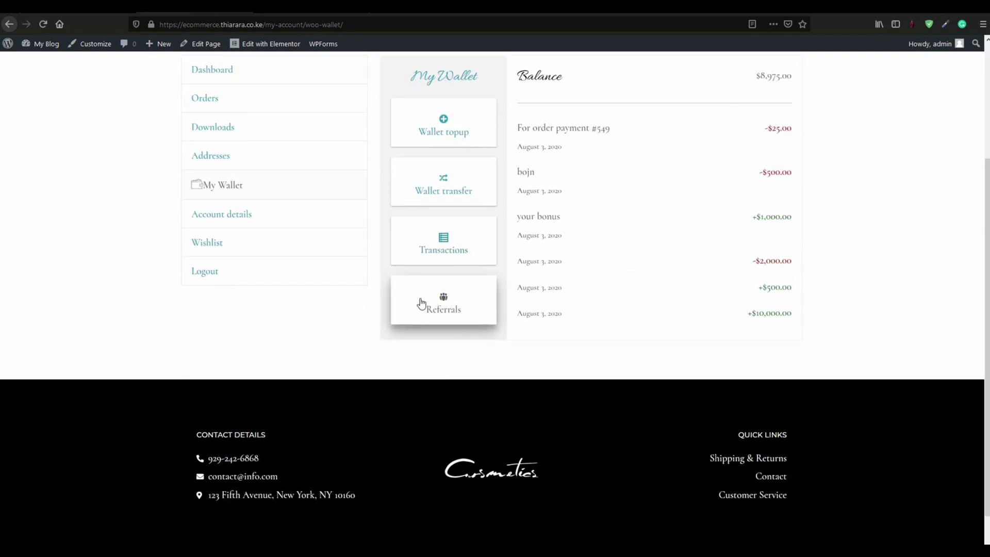
left_click(447, 310)
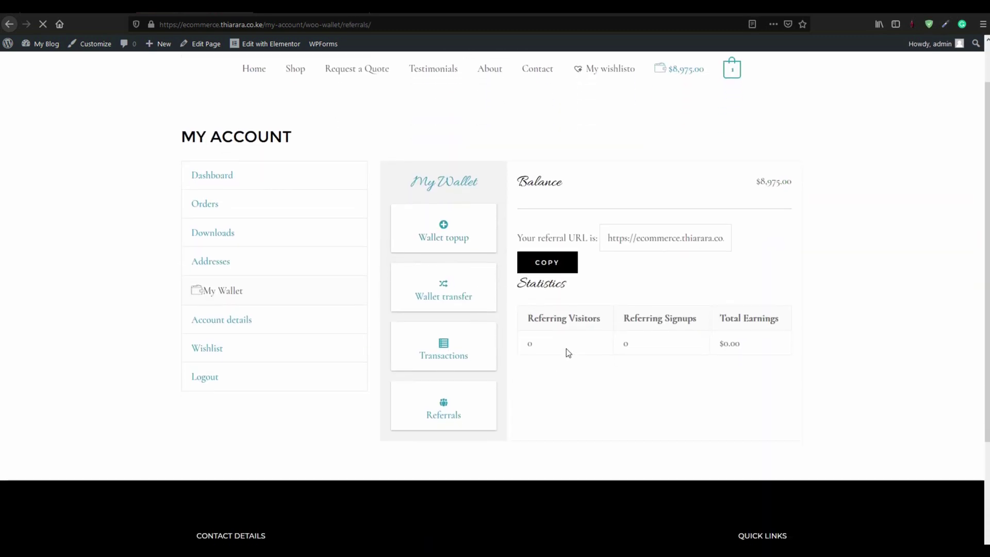
left_click_drag(566, 348, 508, 337)
left_click_drag(615, 342, 663, 358)
left_click_drag(800, 348, 717, 343)
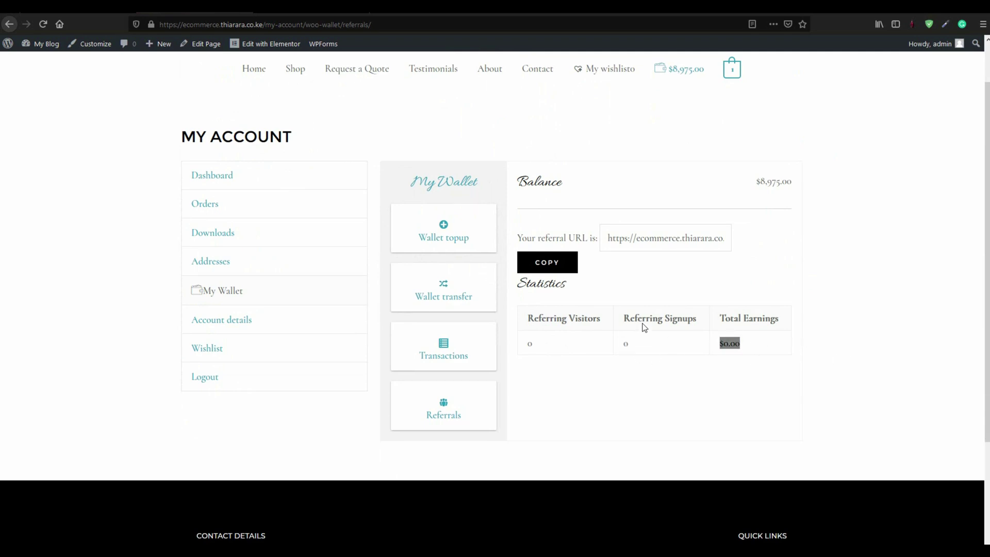
scroll(592, 137, "up", 1)
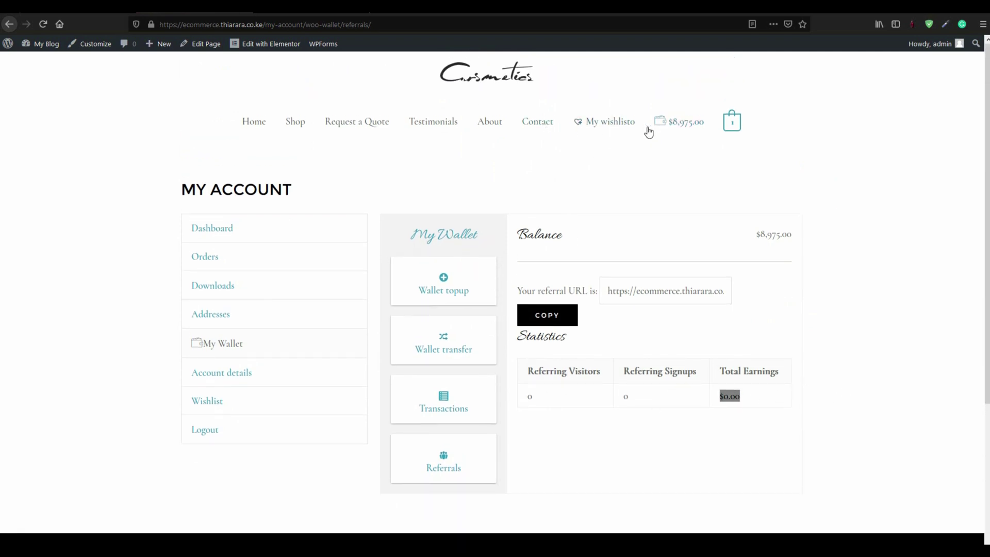
Switch from the storefront to the WordPress admin and open the navigation menu editor under Appearance.
left_click_drag(657, 119, 686, 137)
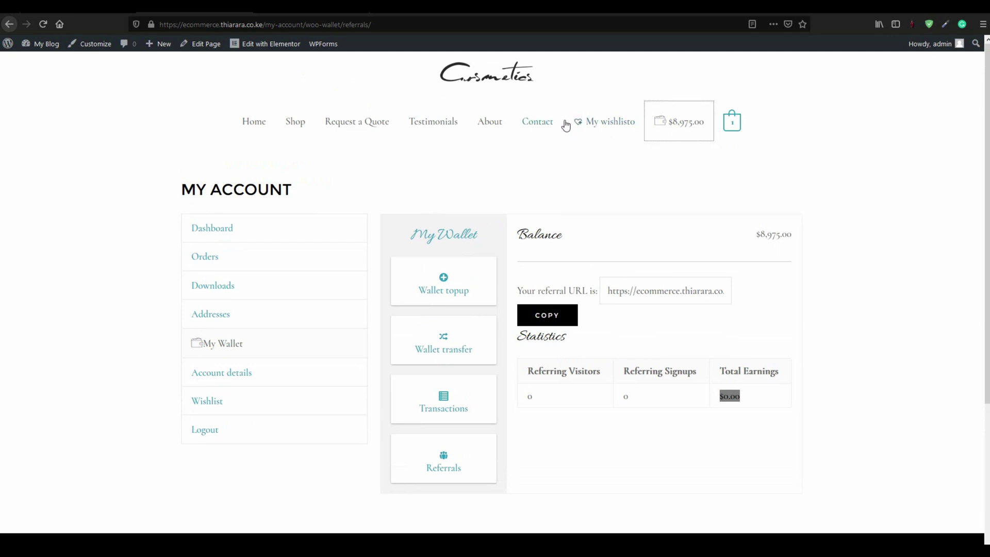
left_click(78, 6)
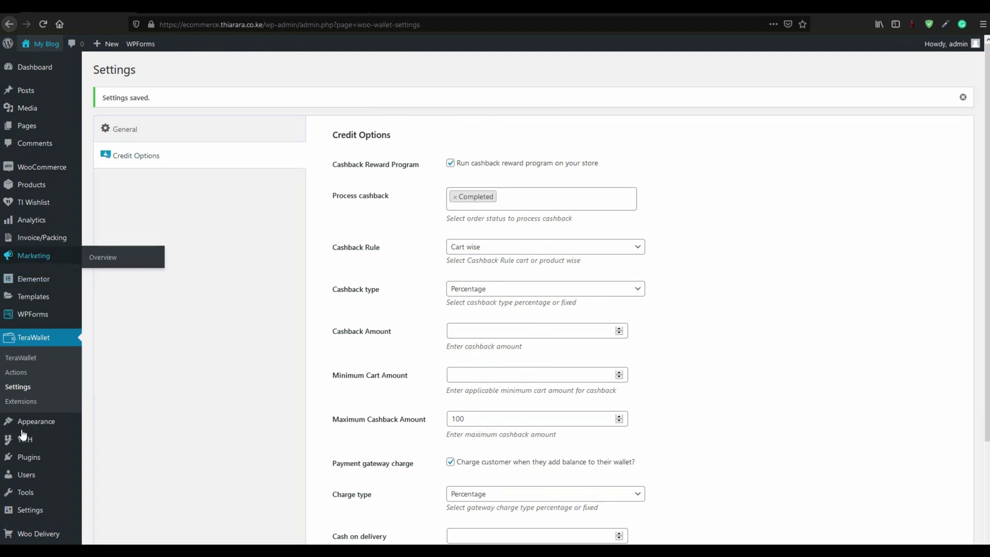
mouse_move(61, 427)
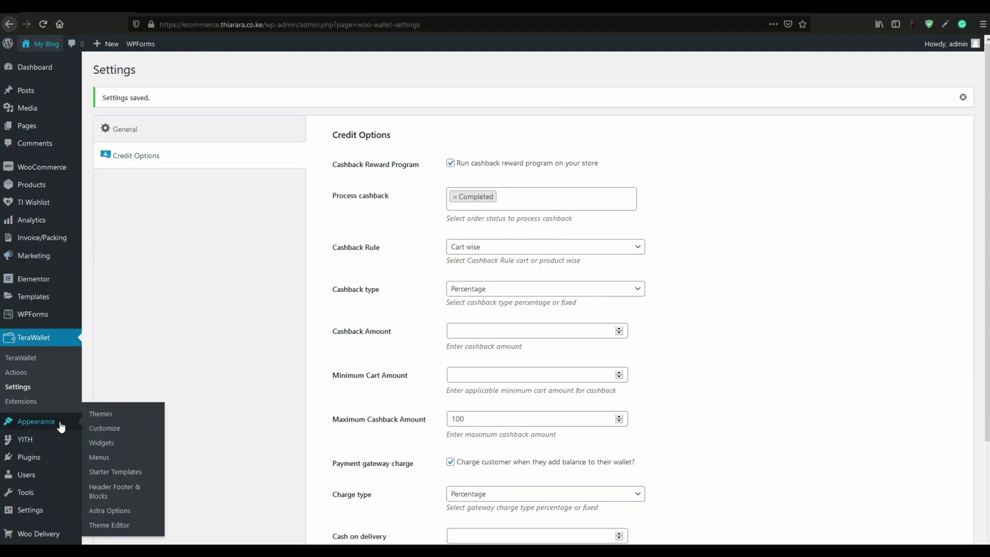
left_click(108, 462)
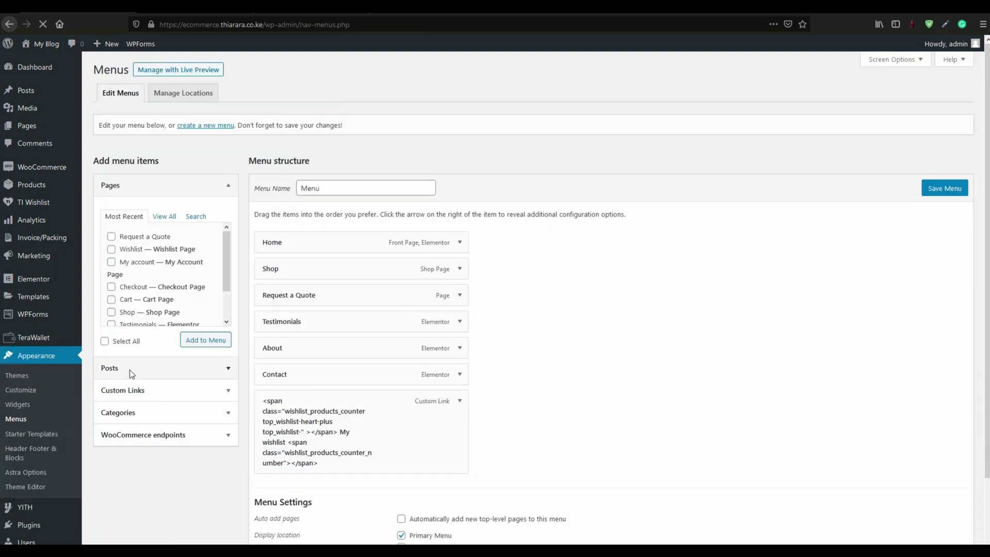
Add the My Wallet WooCommerce endpoint to the navigation menu between Testimonials and About, and save the menu.
left_click(128, 435)
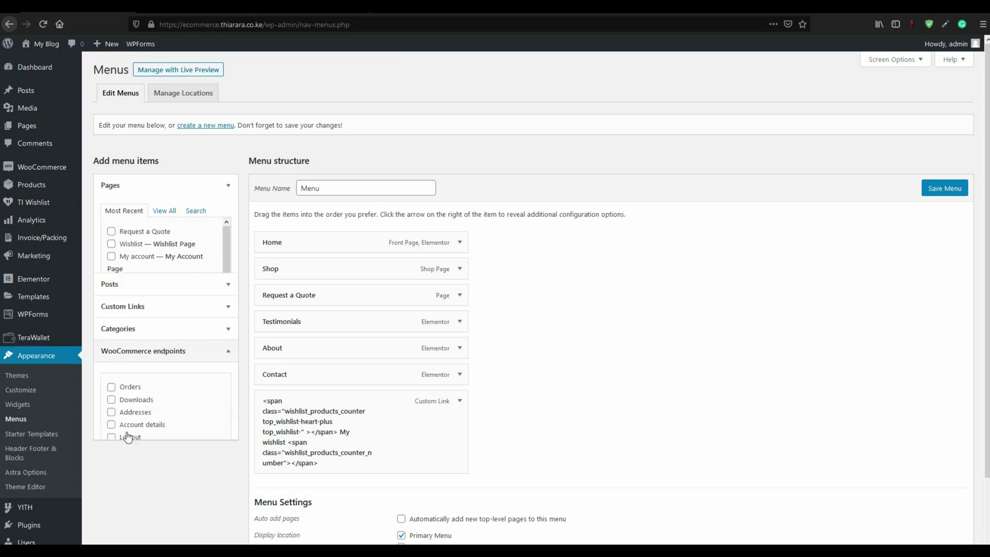
left_click(112, 392)
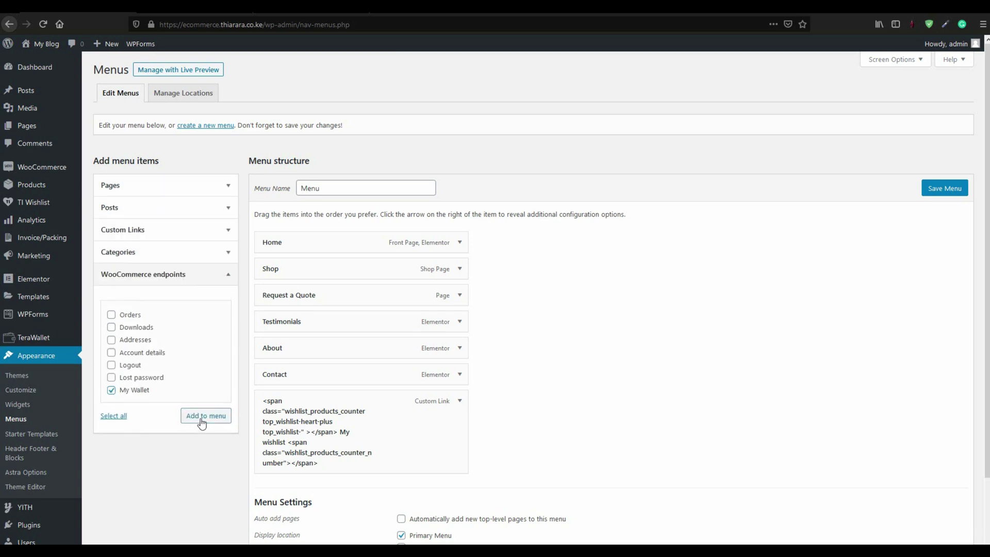
left_click(204, 417)
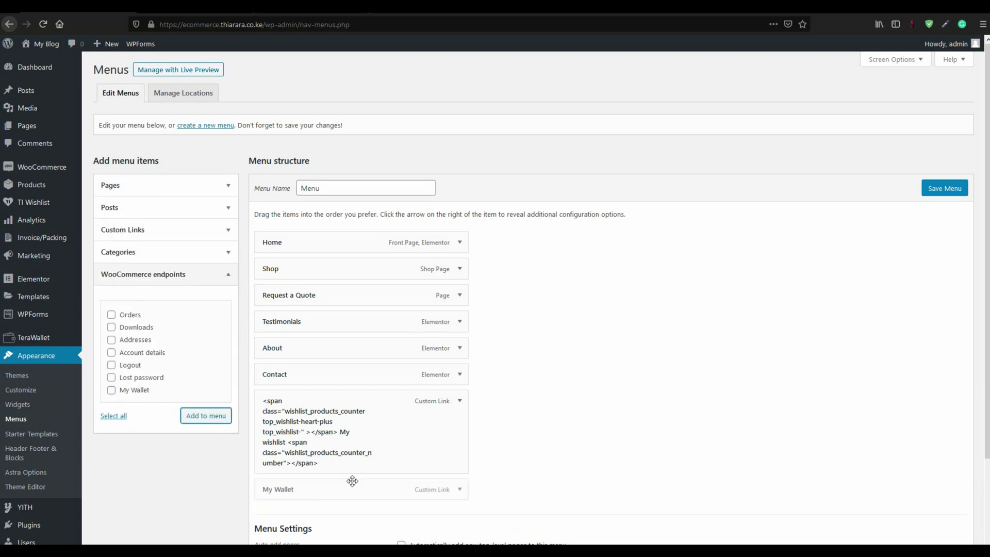
left_click_drag(330, 488, 316, 345)
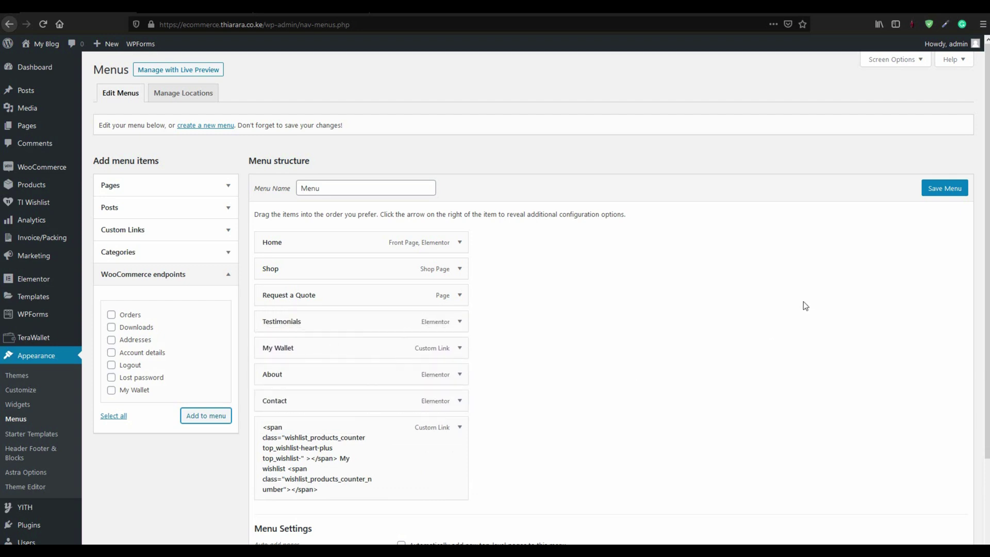
left_click(954, 189)
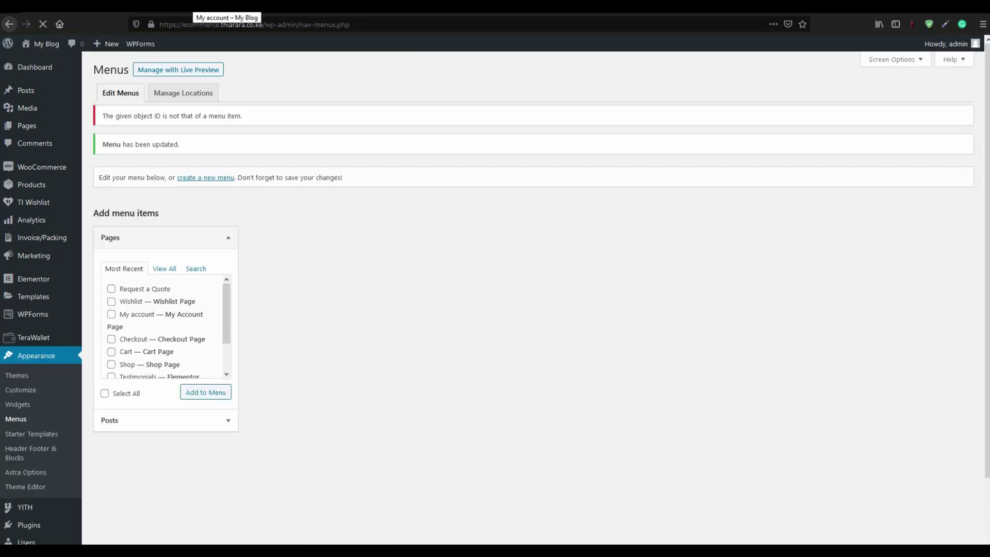
Reload the storefront account page, test the My Wallet link in the header navigation, and return to the menu editor.
left_click(227, 7)
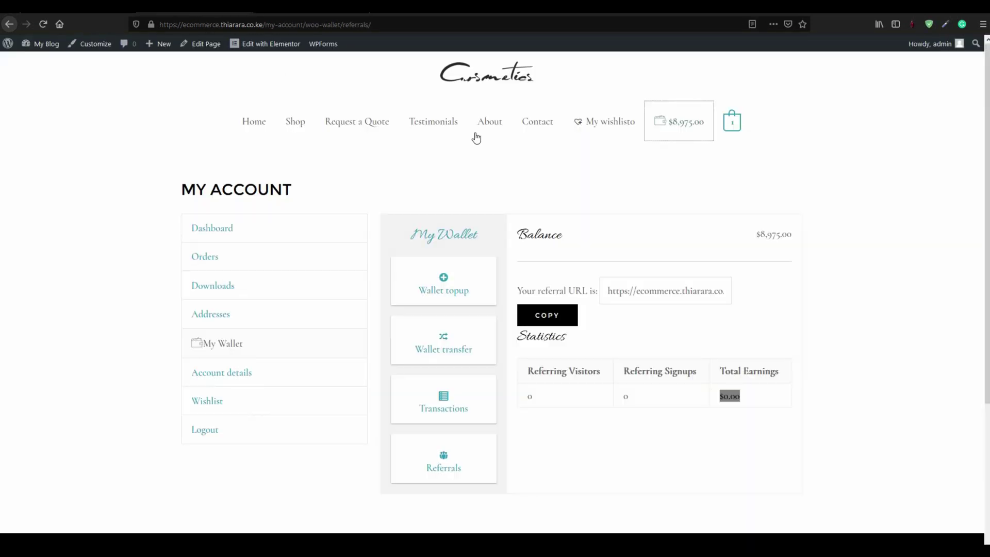
left_click(49, 26)
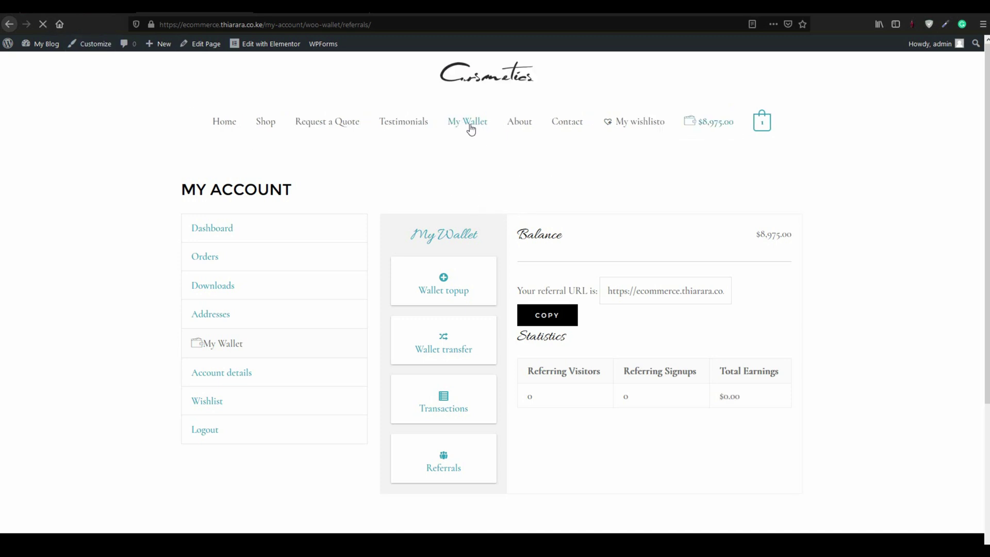
left_click(471, 127)
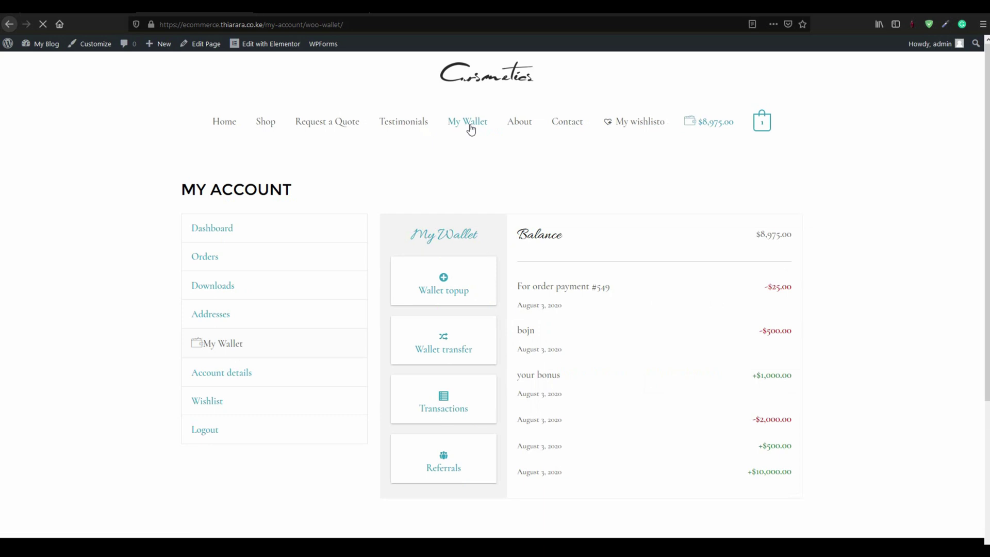
scroll(474, 289, "down", 2)
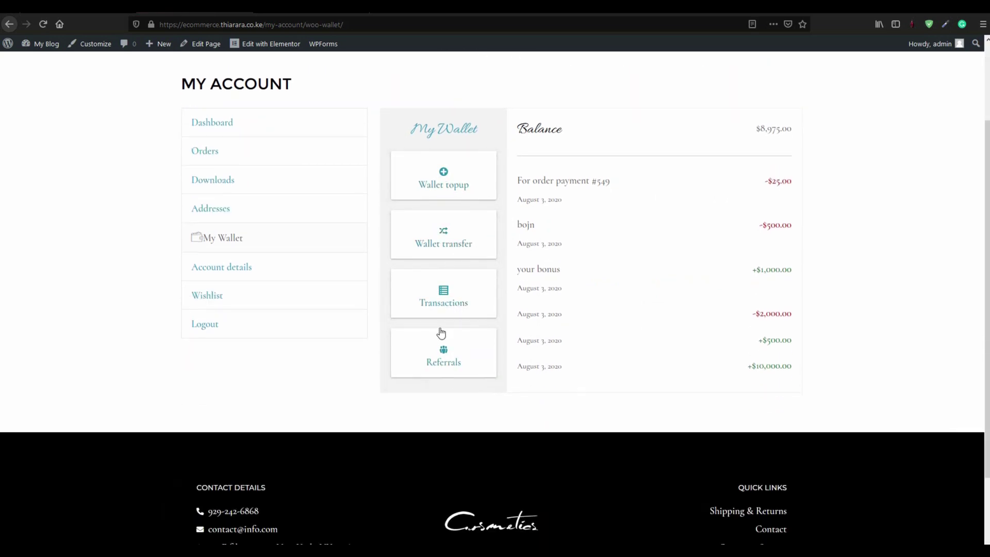
scroll(448, 280, "up", 2)
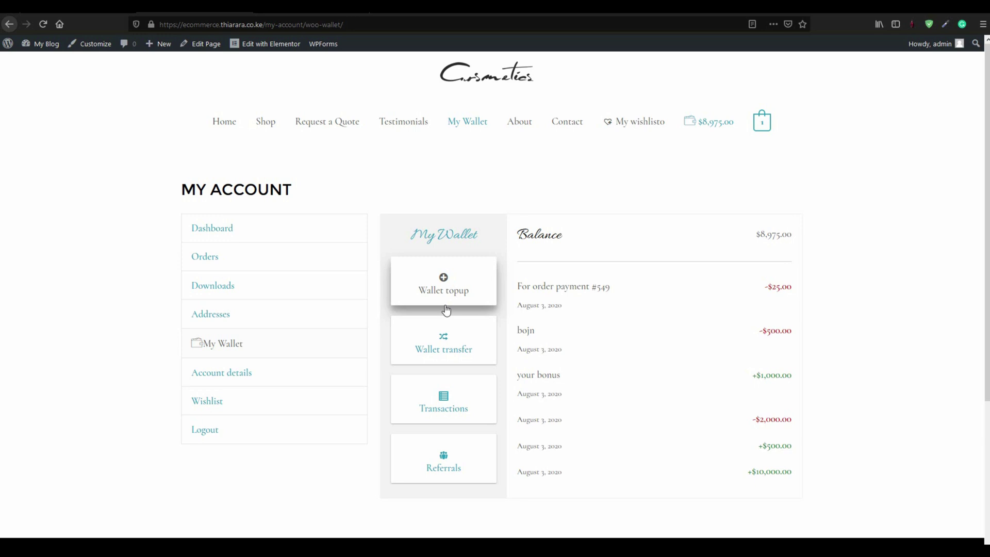
left_click(94, 9)
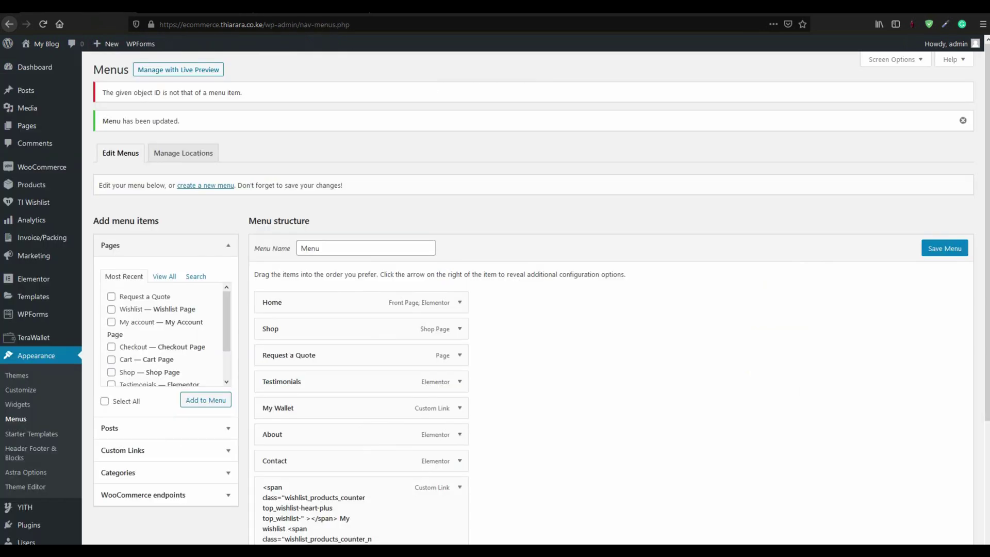